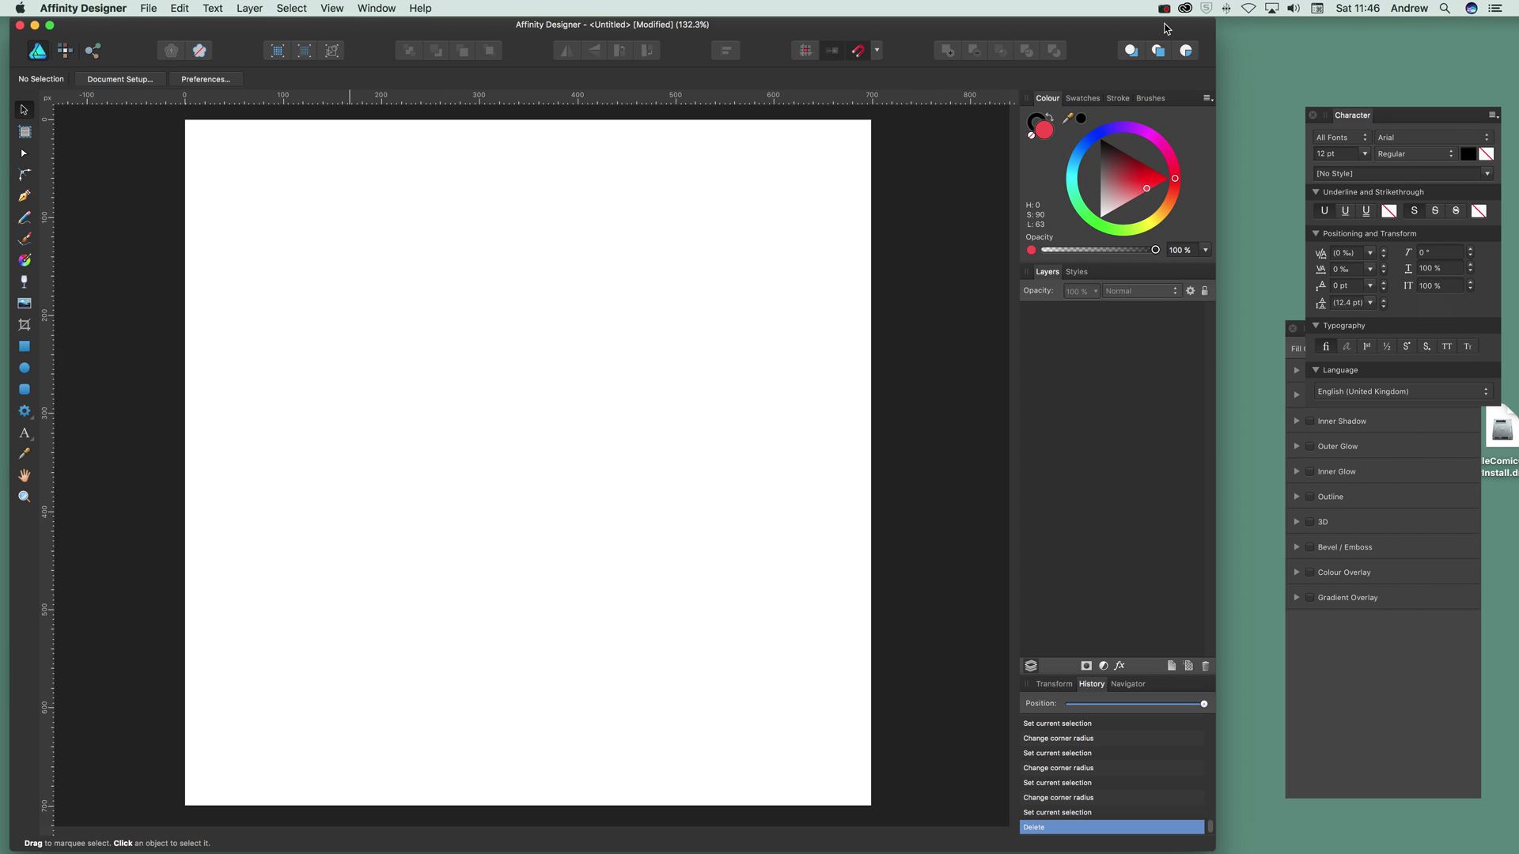
- Drag out a large red square across the page, then switch to the Corner Tool
click(24, 345)
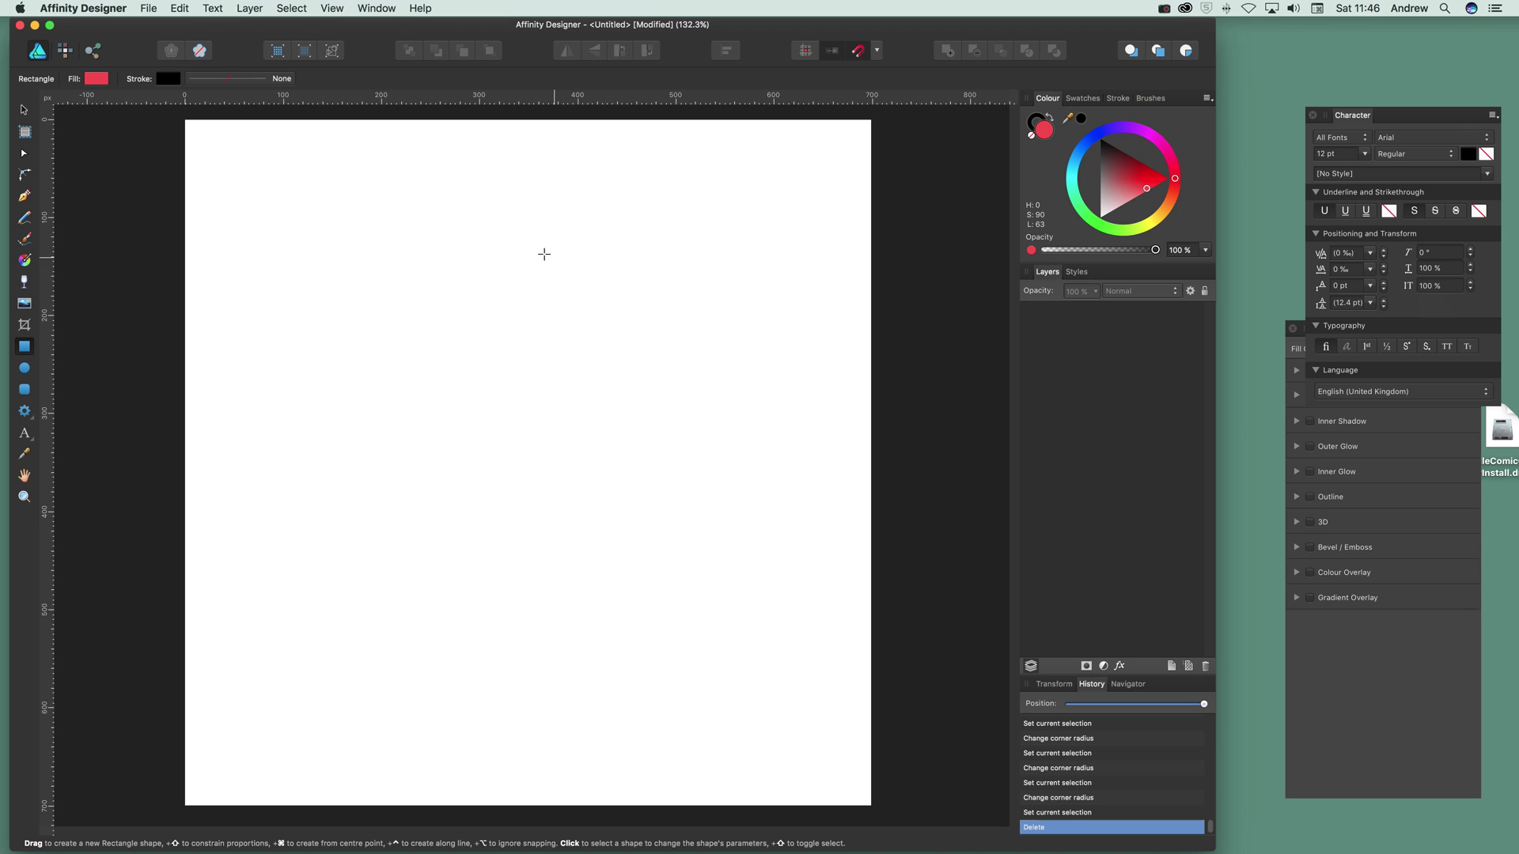
drag(252, 217, 795, 736)
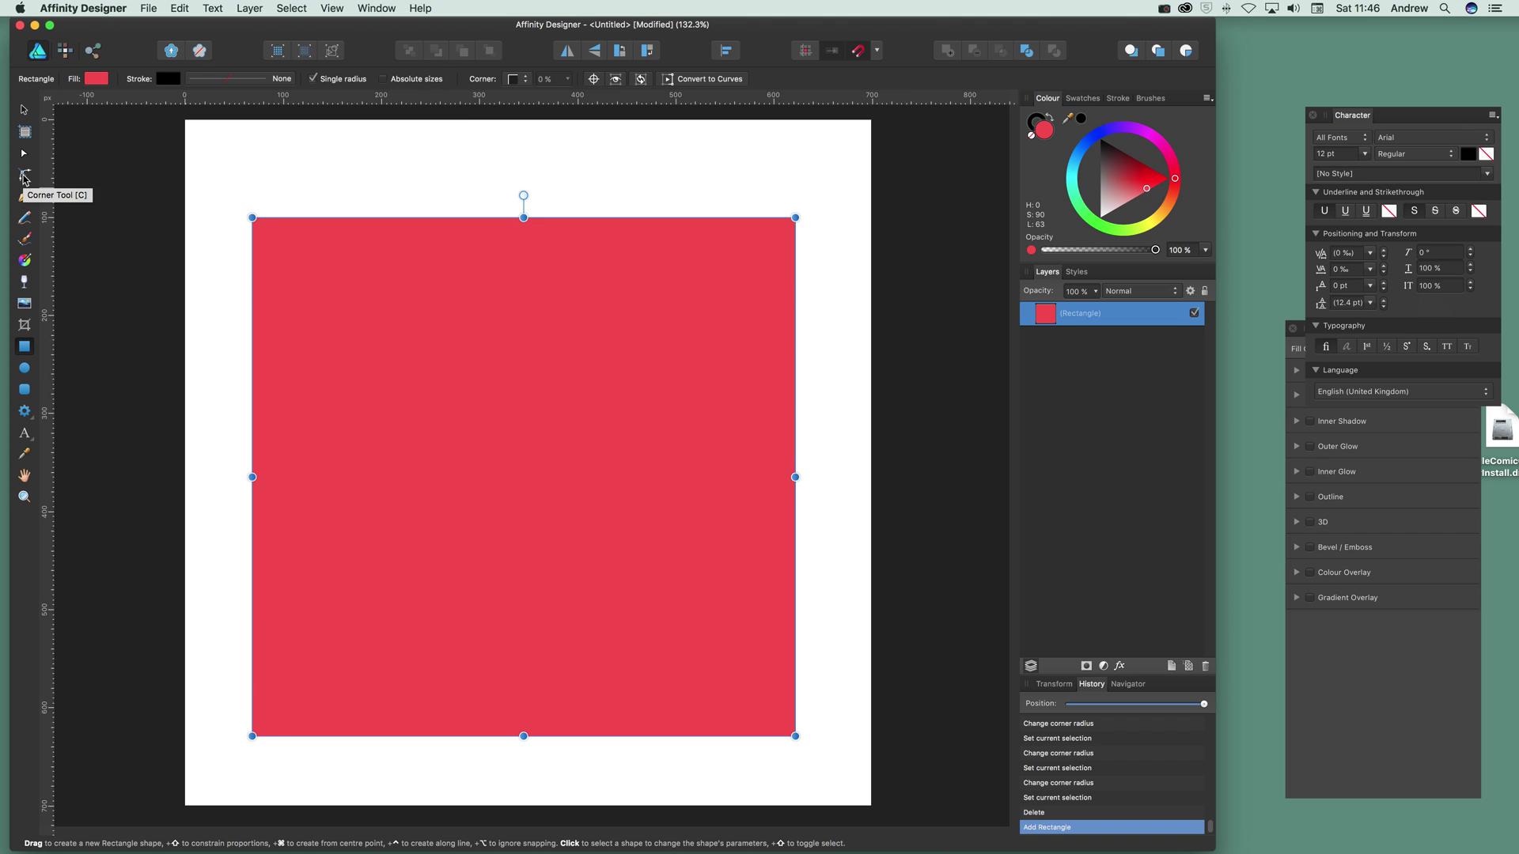
click(25, 176)
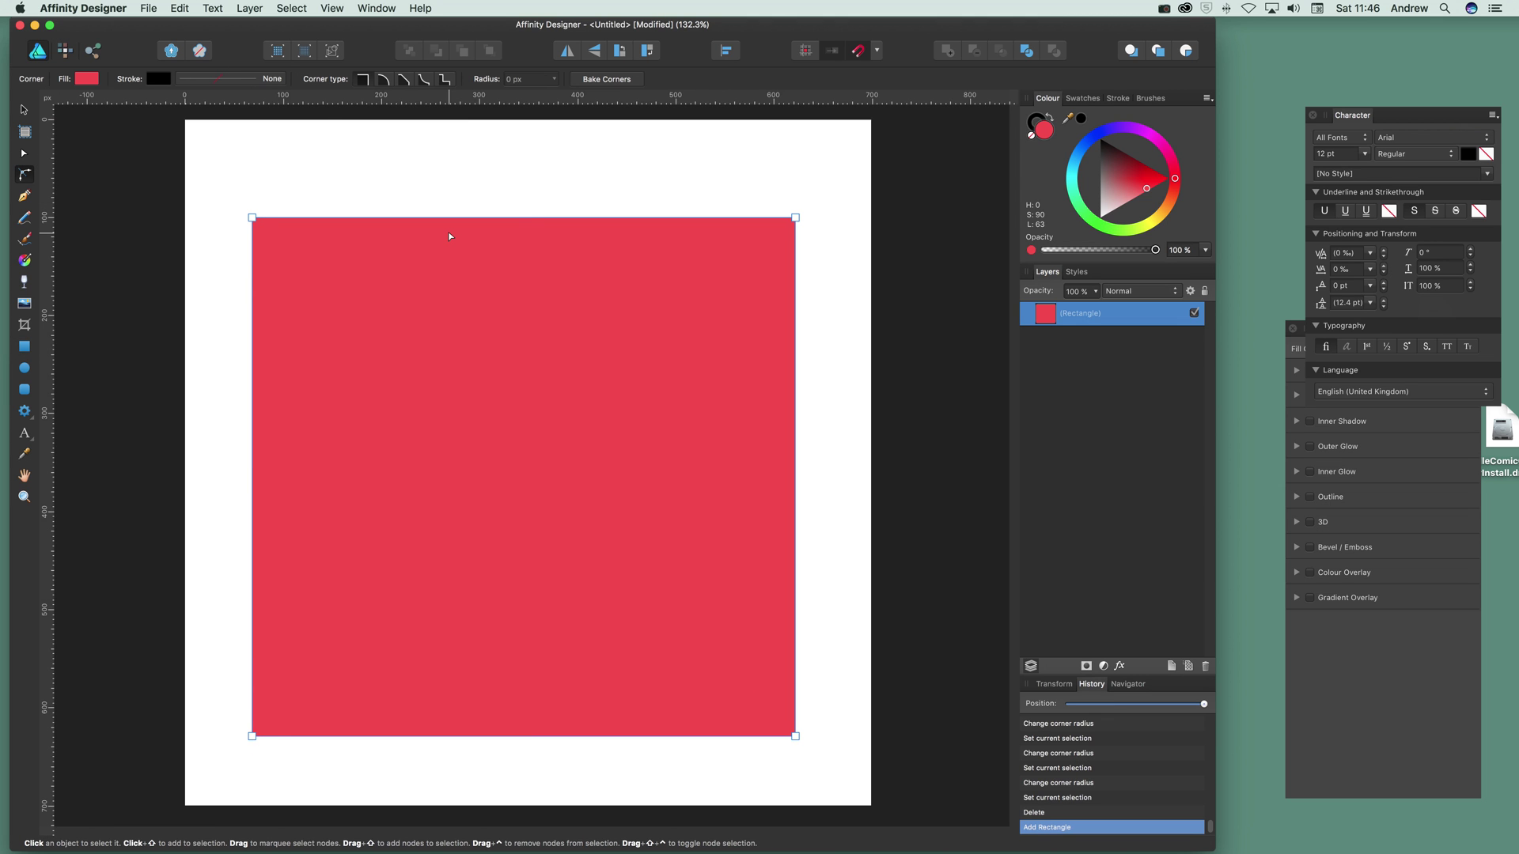
click(31, 421)
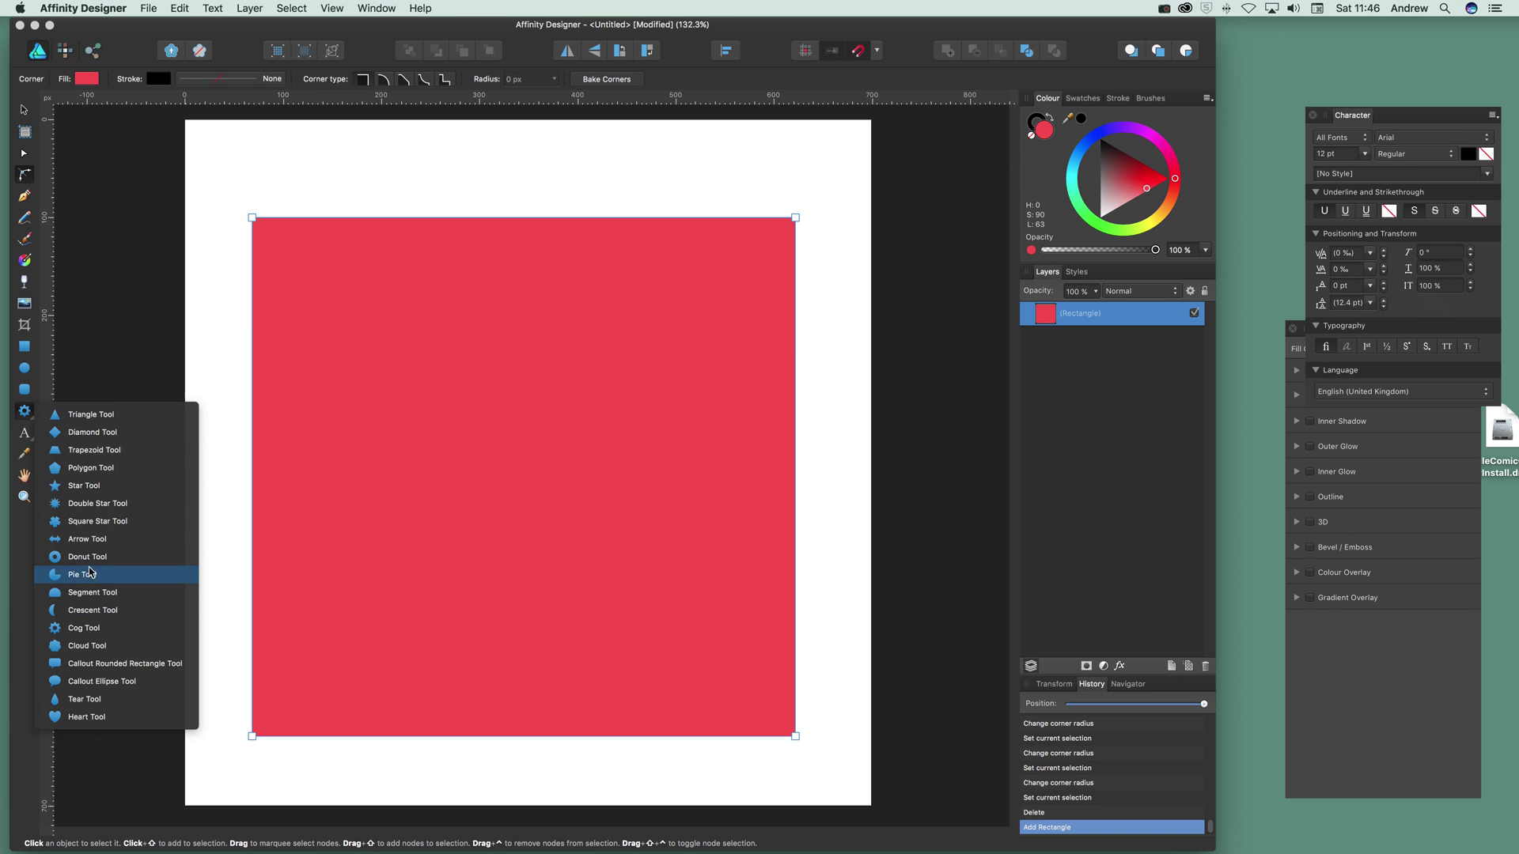
click(843, 457)
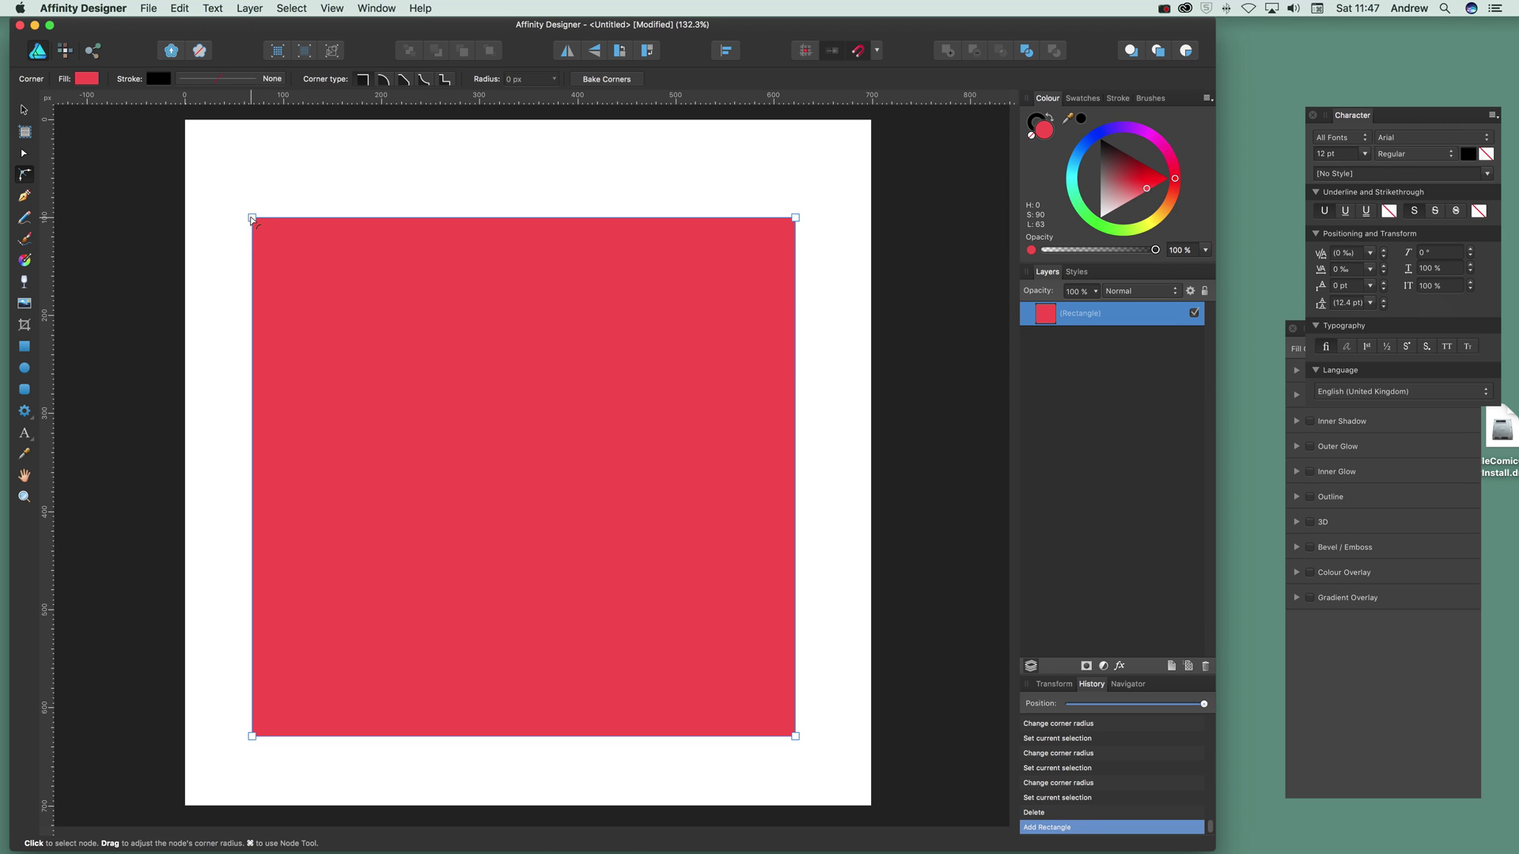
- Round the square's top-left corner to about 192 px and round the top-right corner too
drag(253, 220, 848, 780)
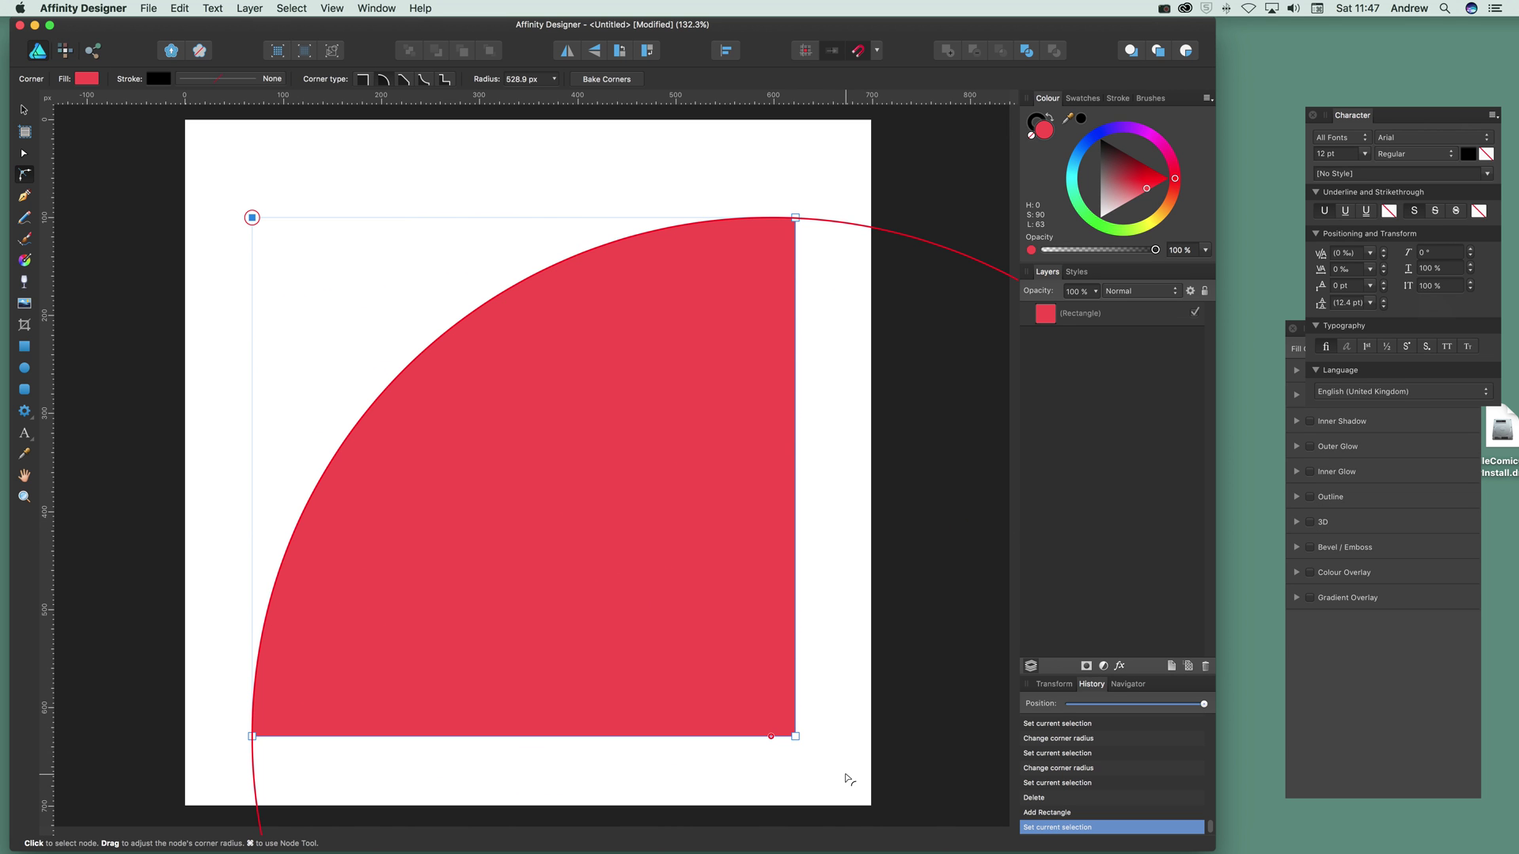
drag(848, 780, 349, 422)
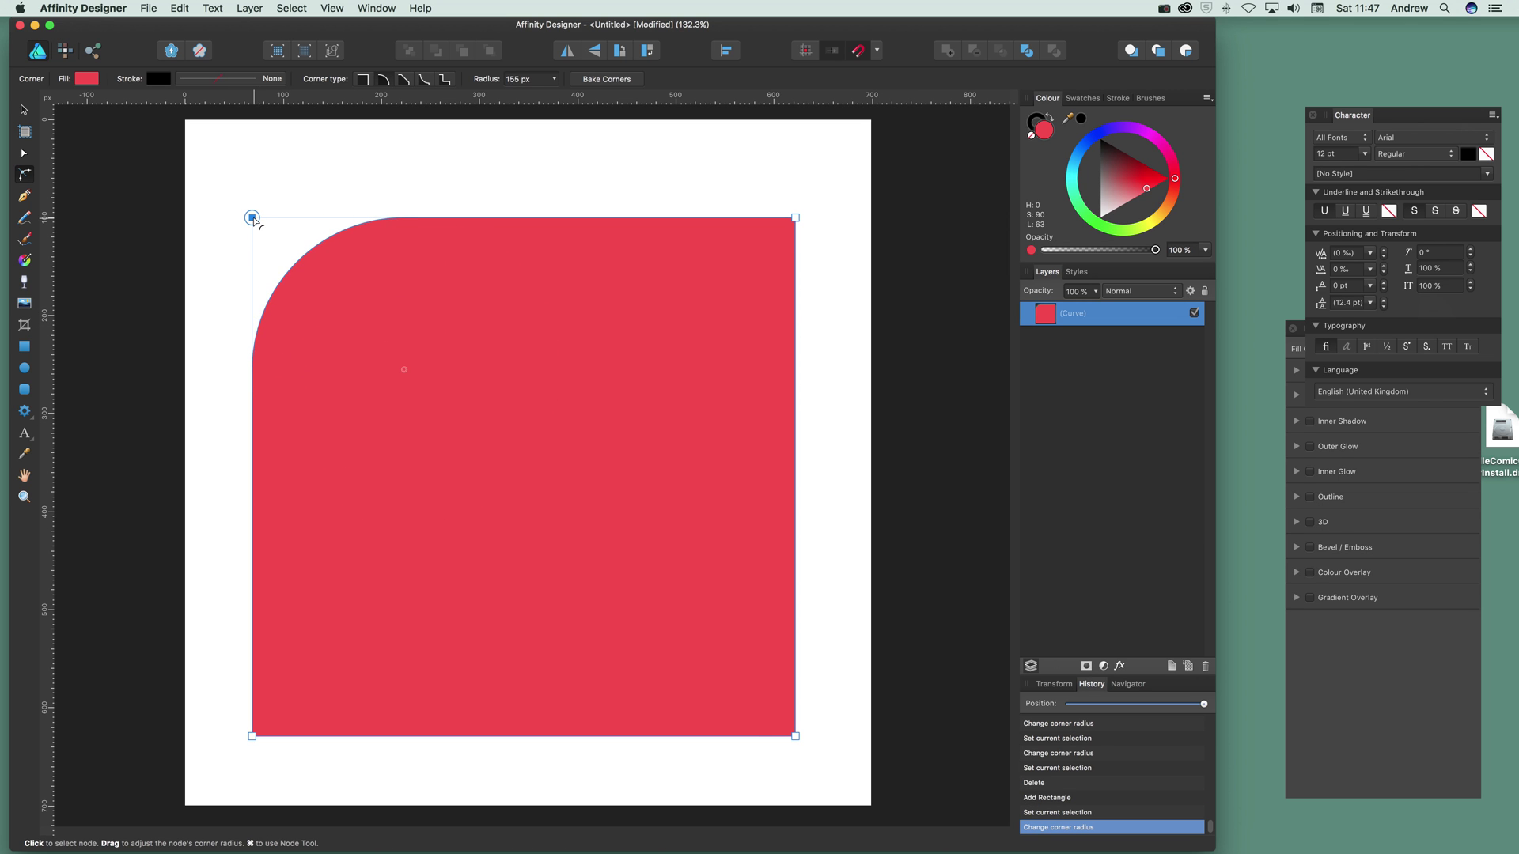
mouse_move(255, 220)
mouse_down()
mouse_move(271, 232)
mouse_move(257, 223)
mouse_up()
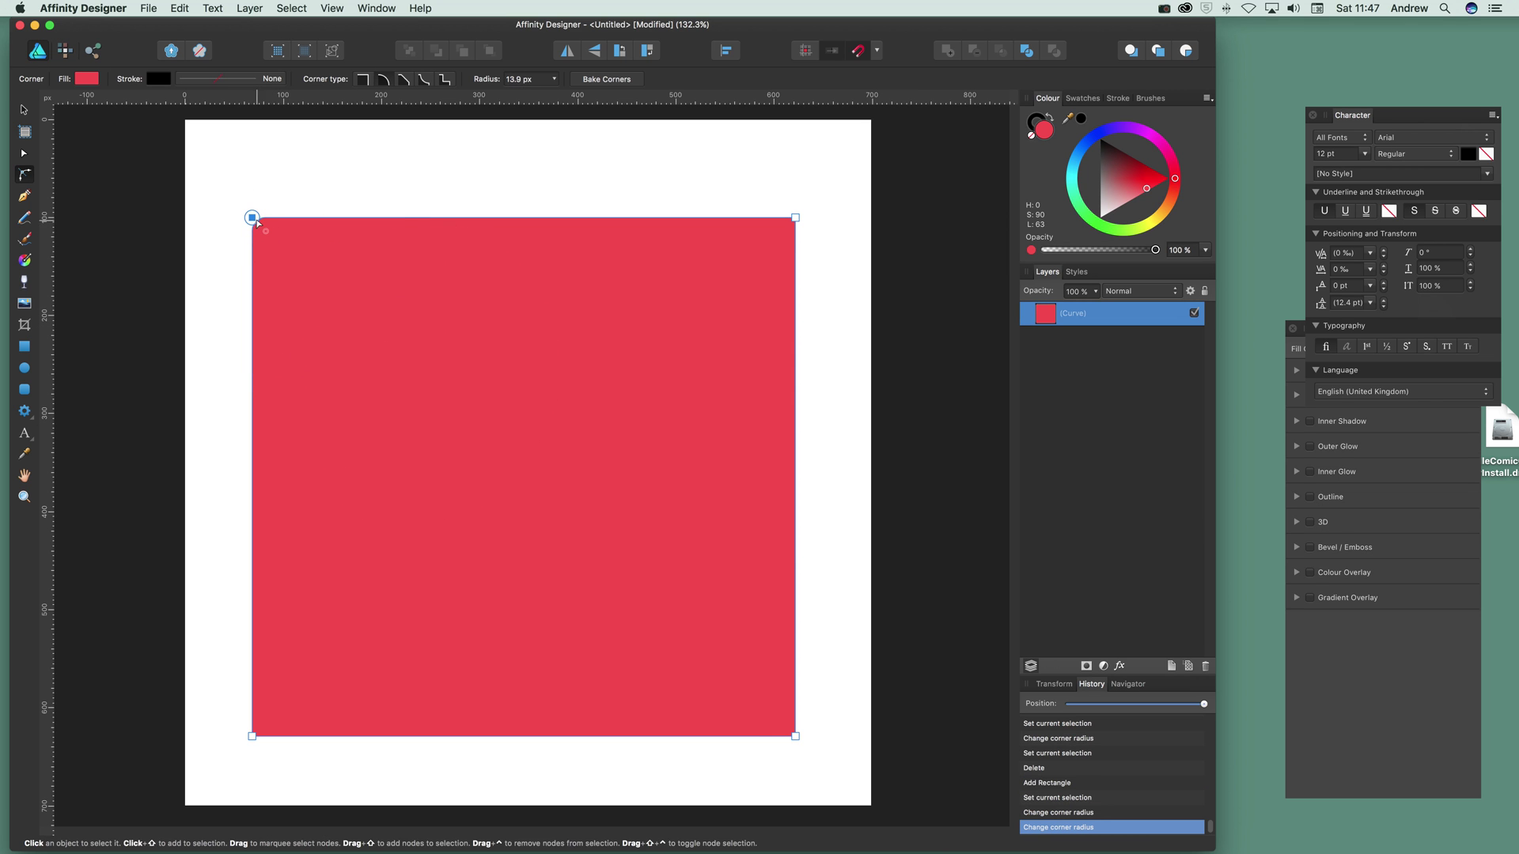
click(255, 219)
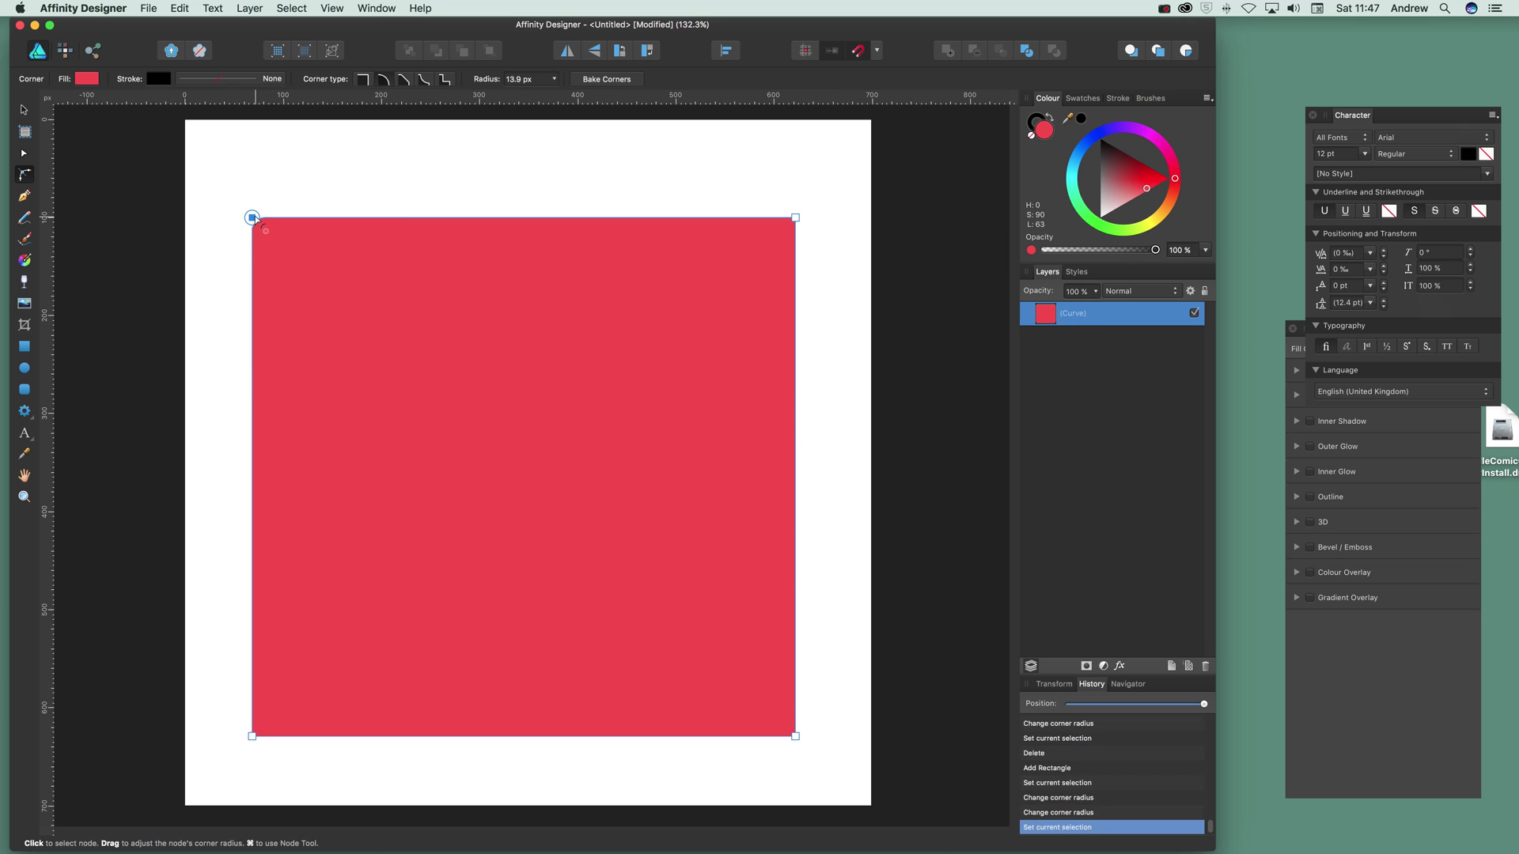
drag(255, 217, 440, 419)
drag(797, 222, 651, 460)
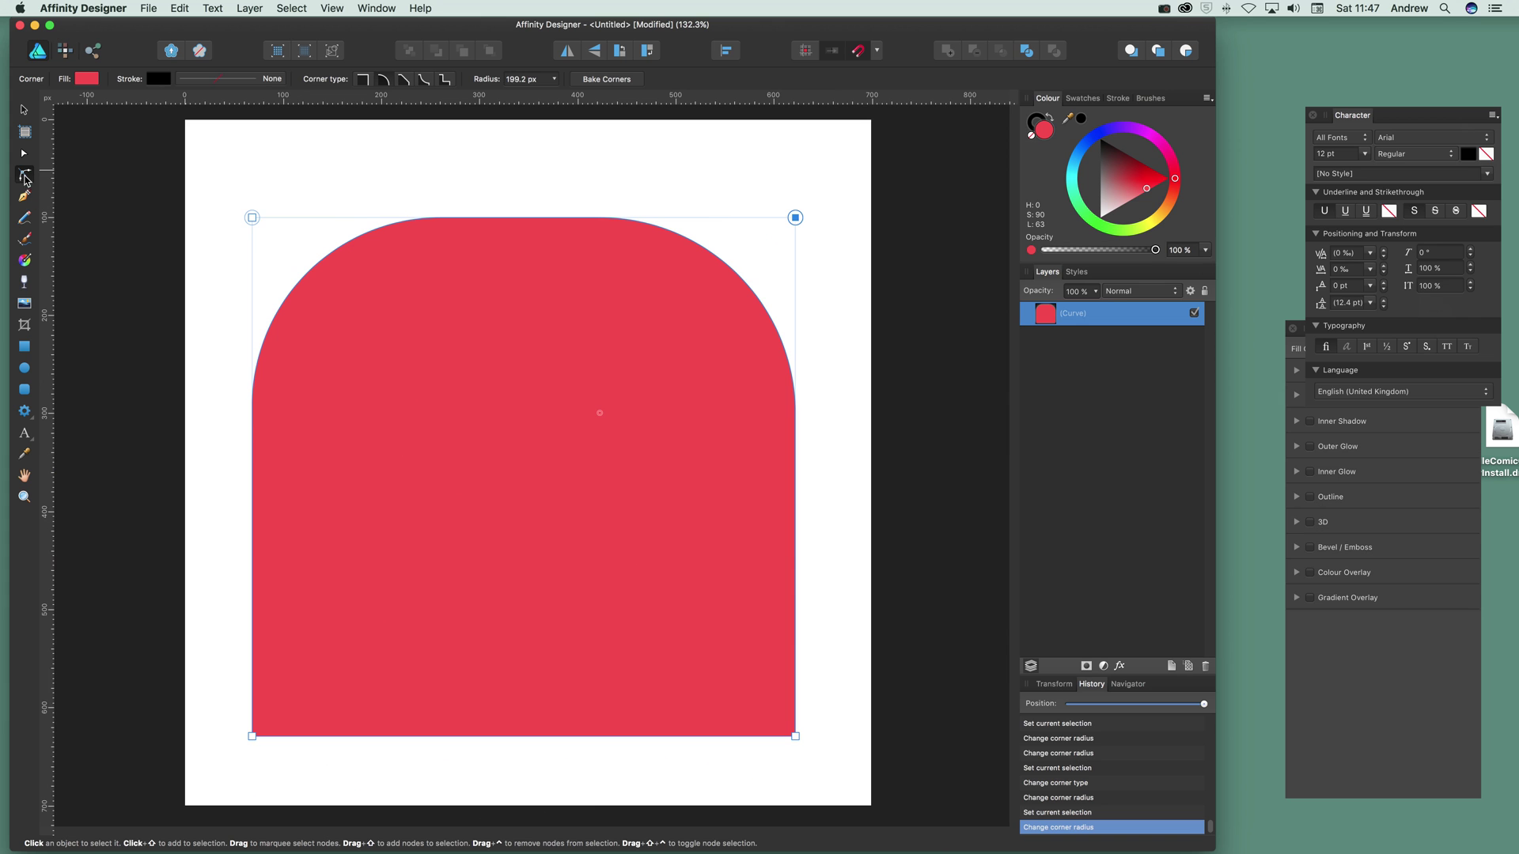
- Round all four corners by the same amount, then delete the rounded square
drag(225, 176, 883, 788)
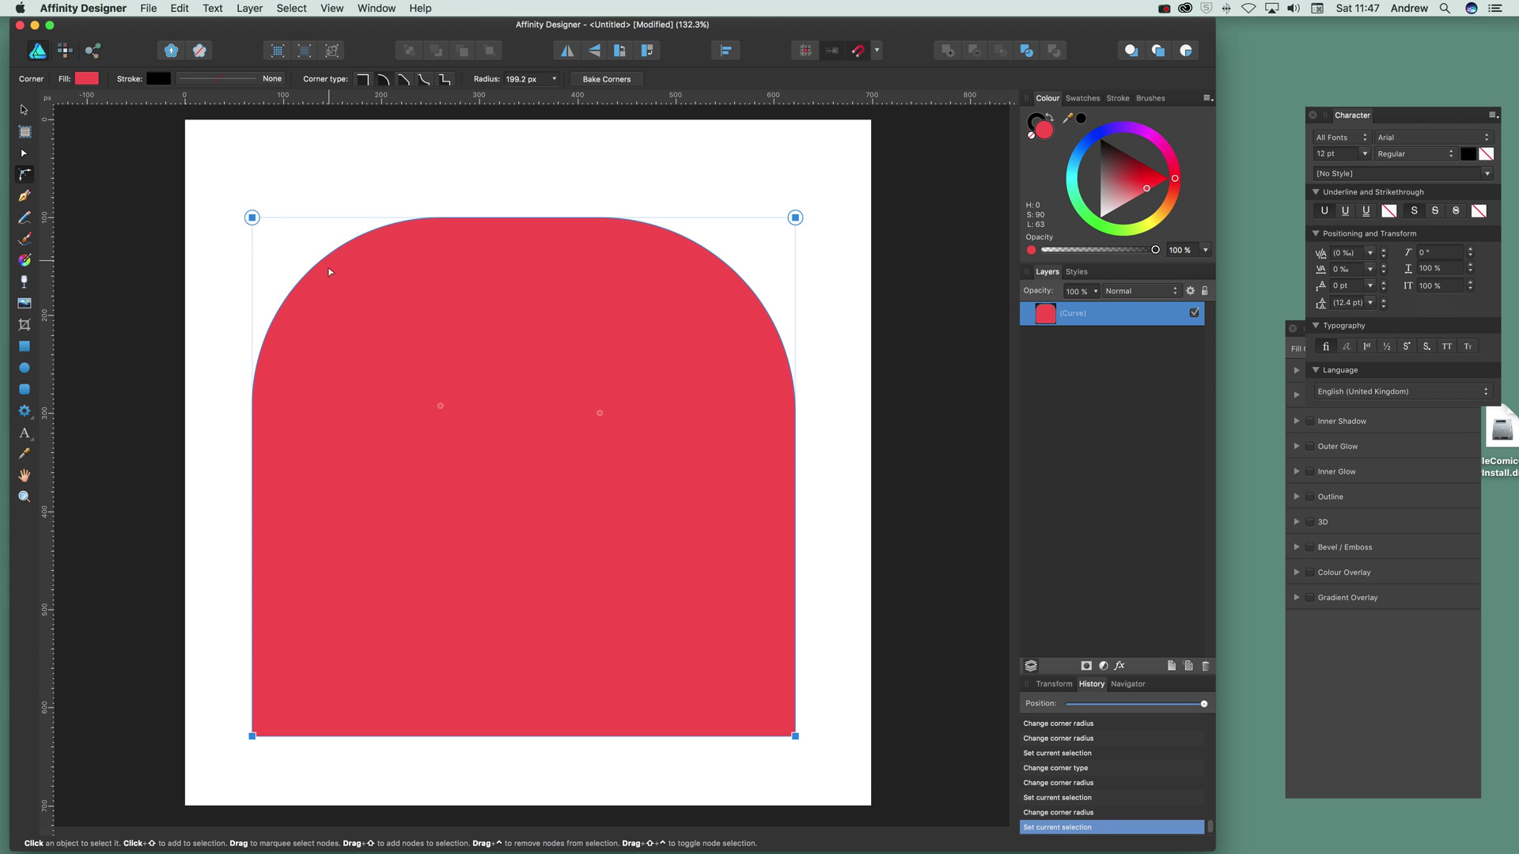
drag(252, 218, 380, 407)
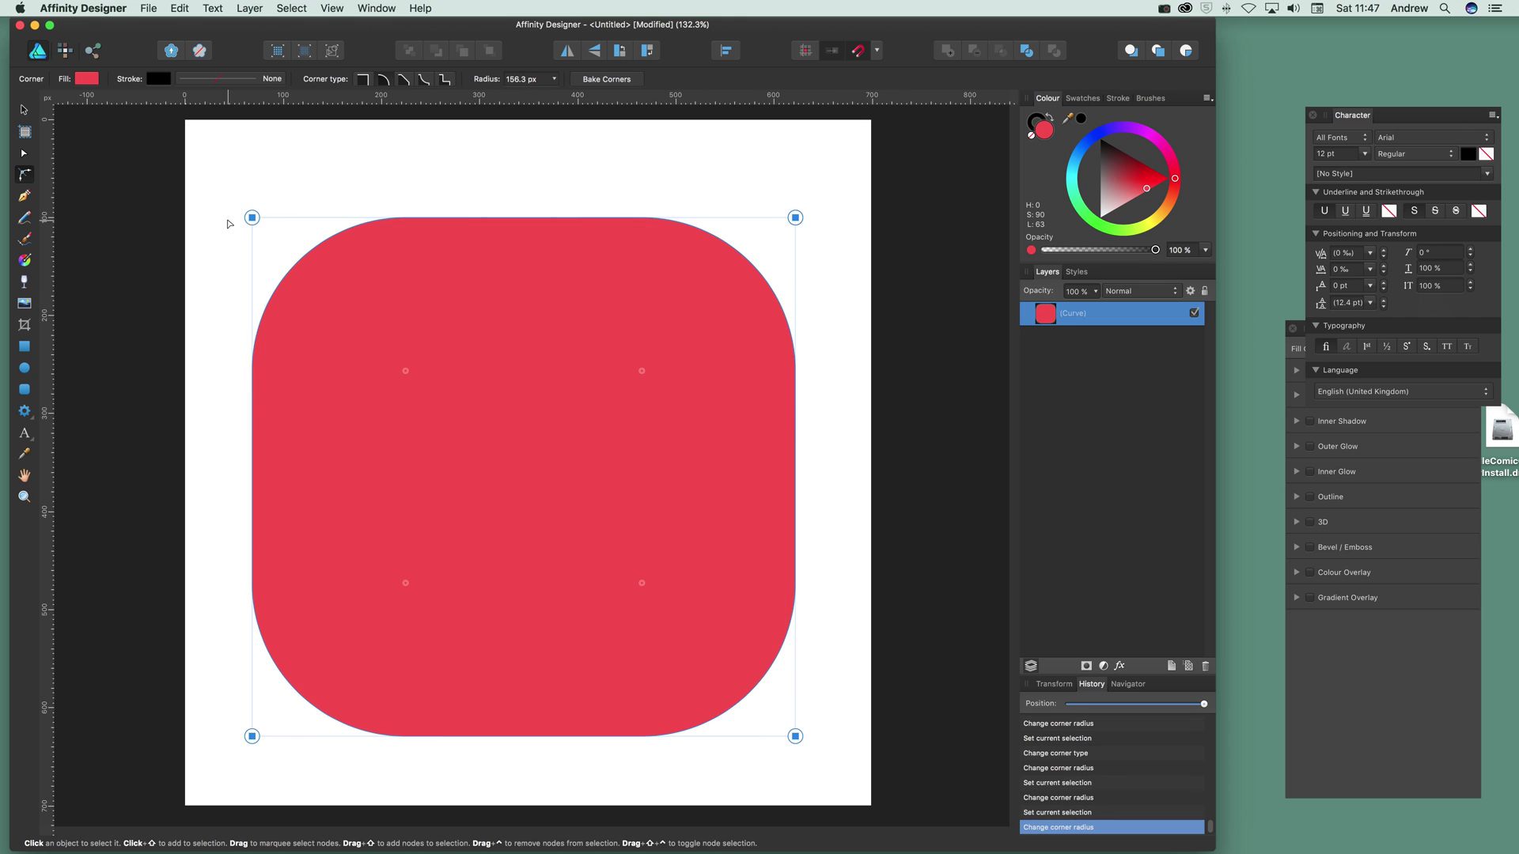
key(Delete)
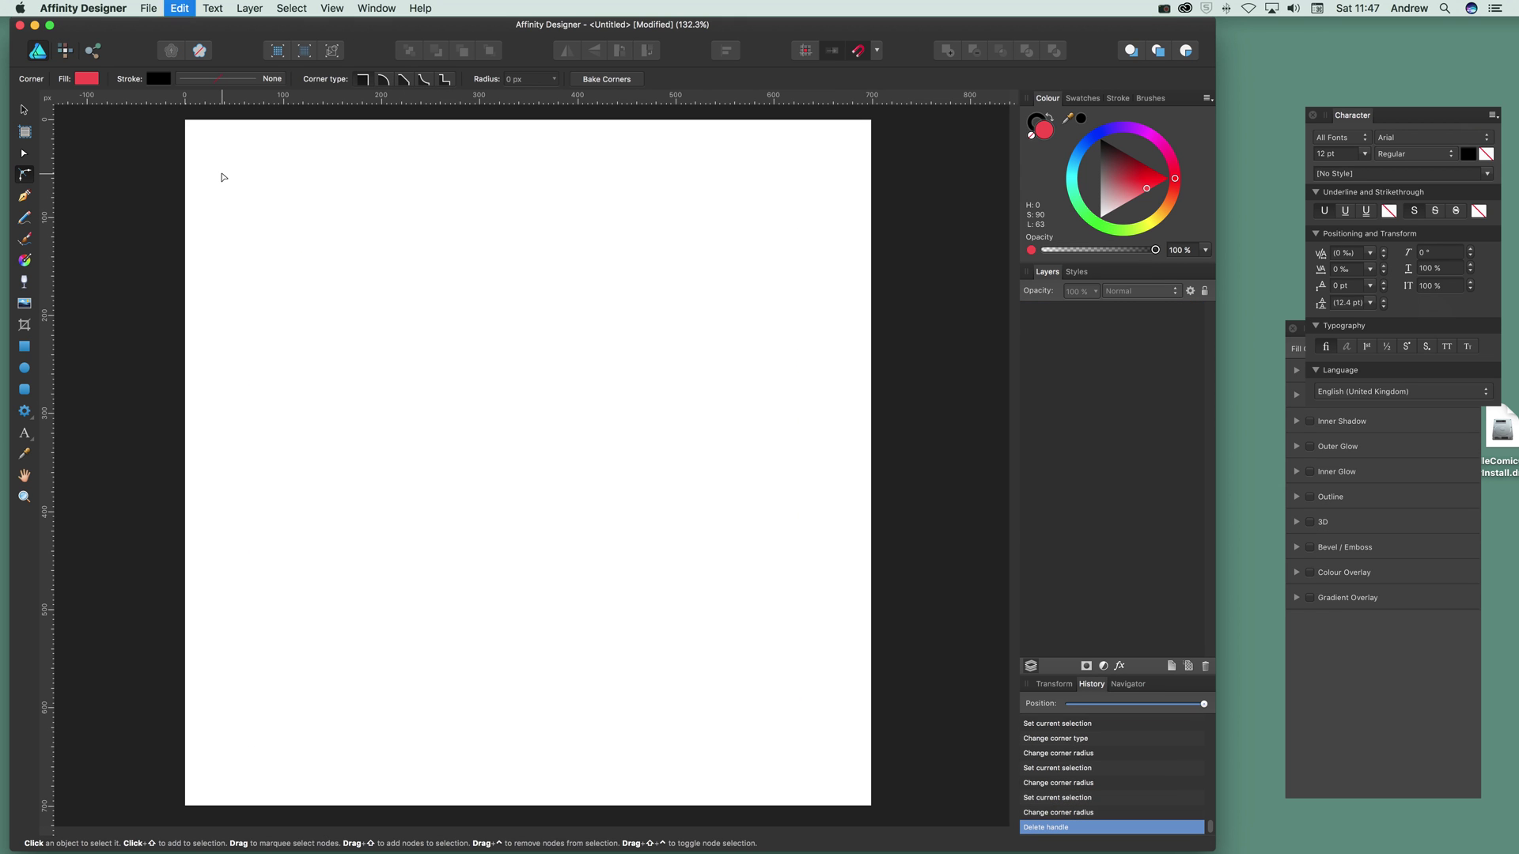
- Draw a red star with the Star Tool, then move and enlarge it to fill the page
click(24, 411)
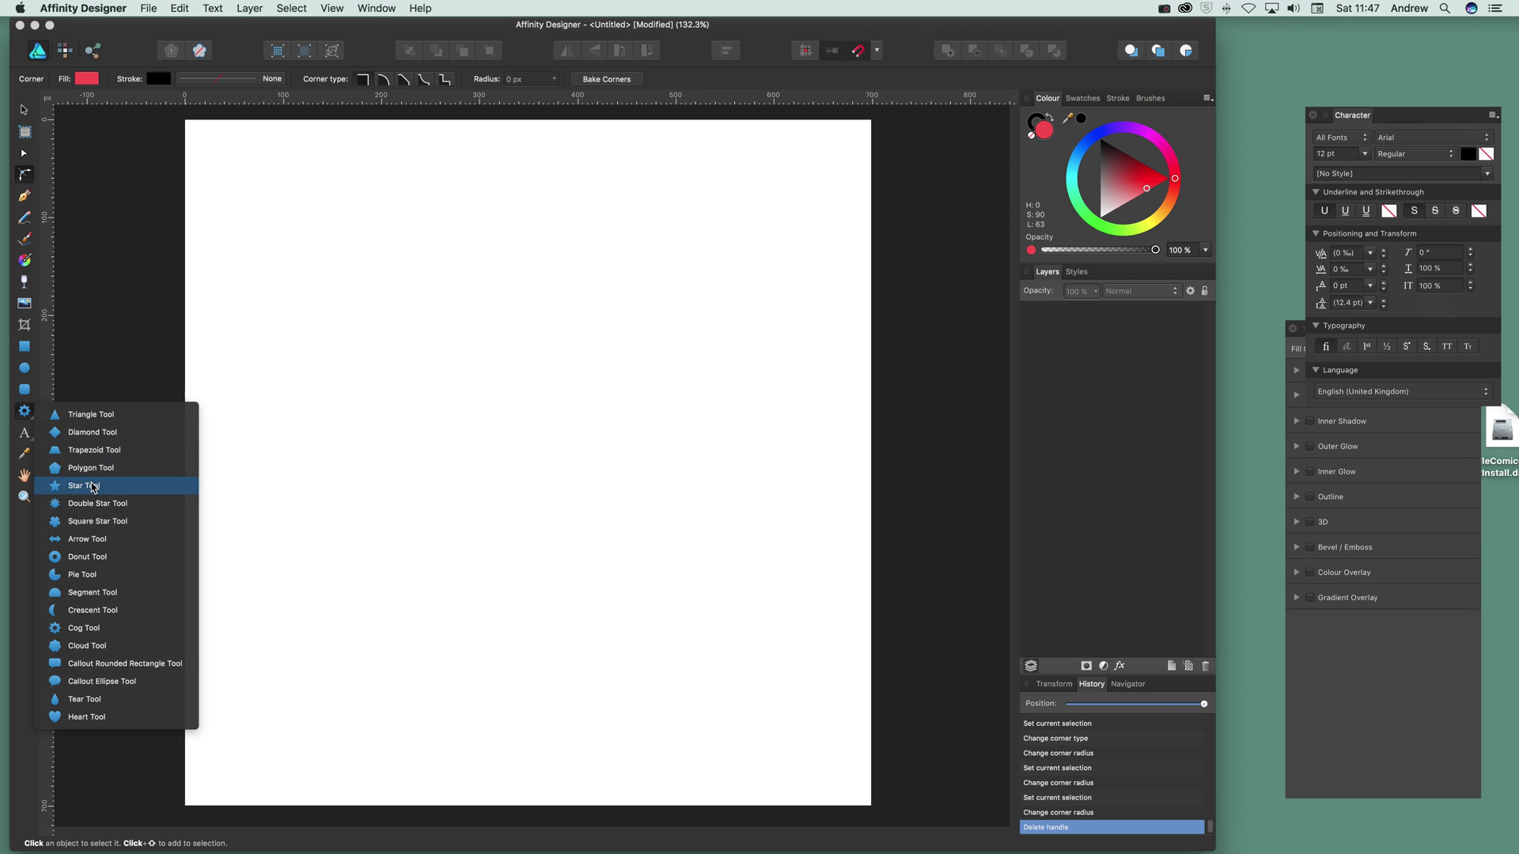
click(84, 485)
drag(447, 410, 824, 806)
click(25, 111)
drag(682, 545, 469, 306)
drag(621, 574, 847, 754)
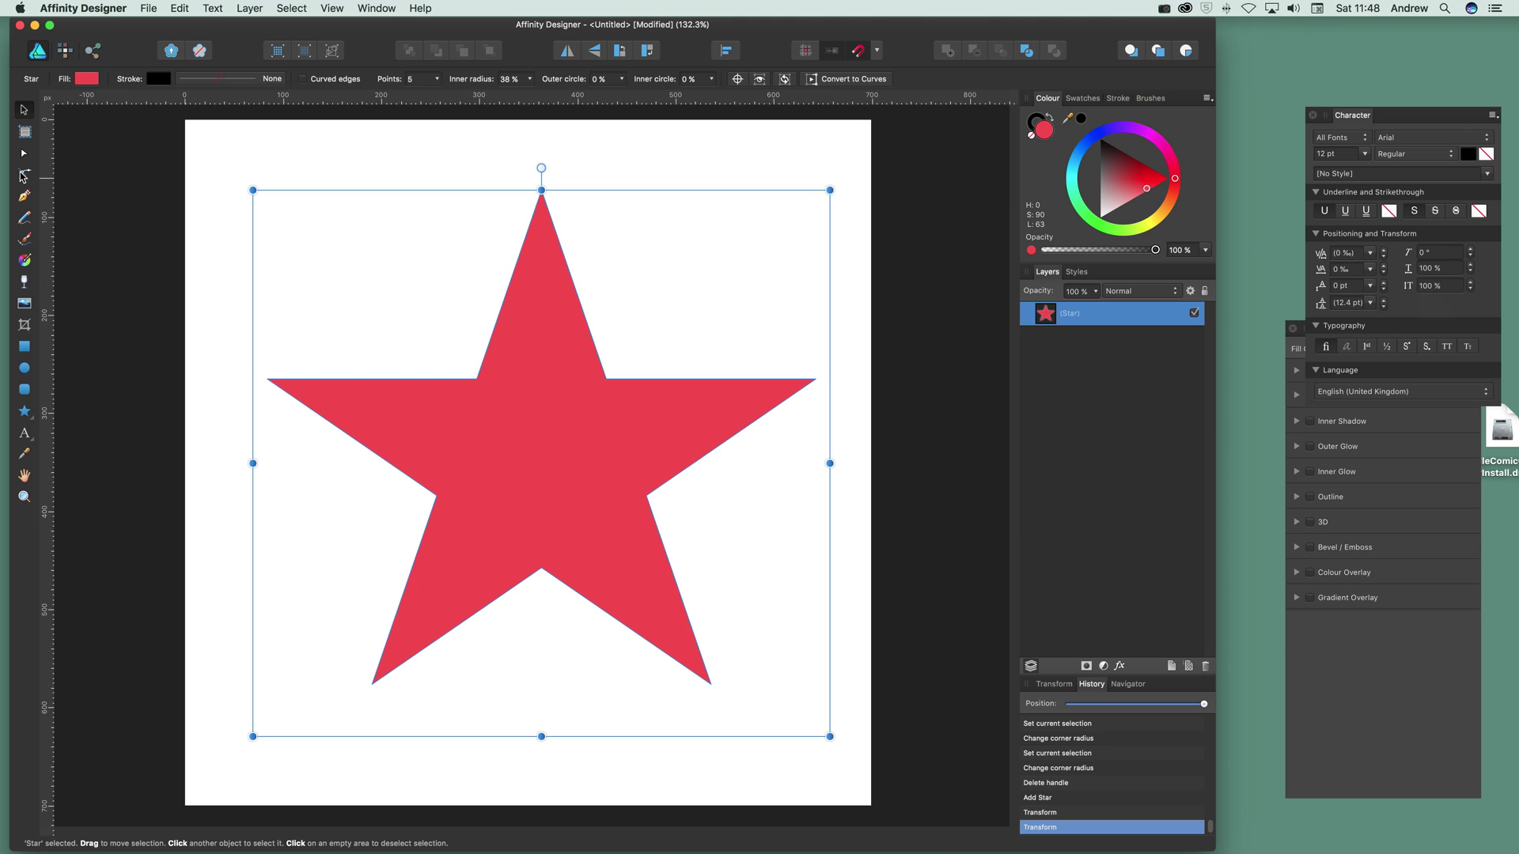
- Round every corner of the star to a 42 px radius with the Corner Tool
click(25, 175)
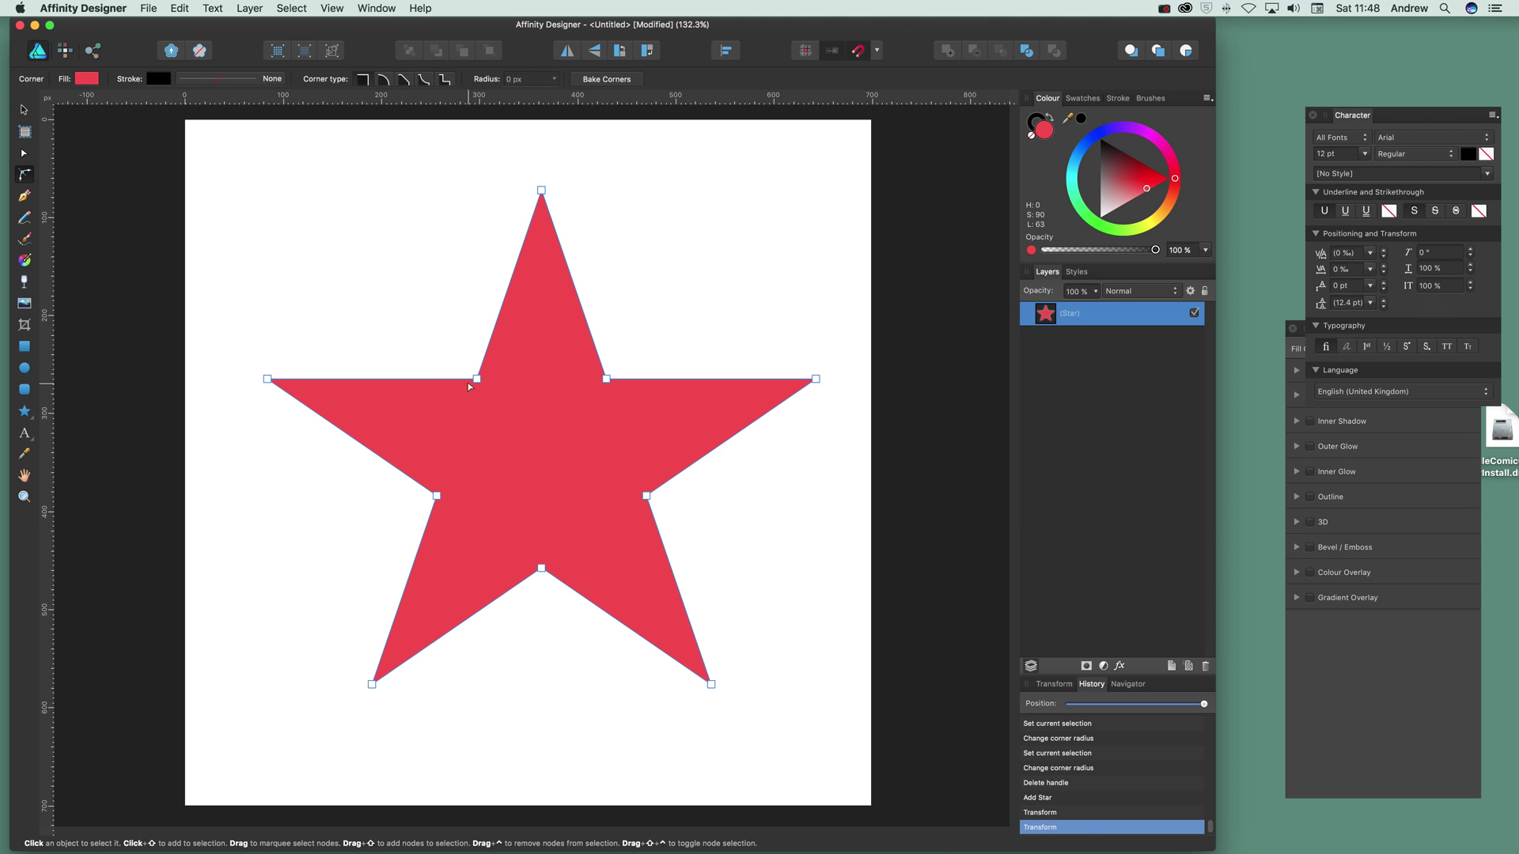
drag(474, 380, 406, 301)
drag(222, 173, 852, 725)
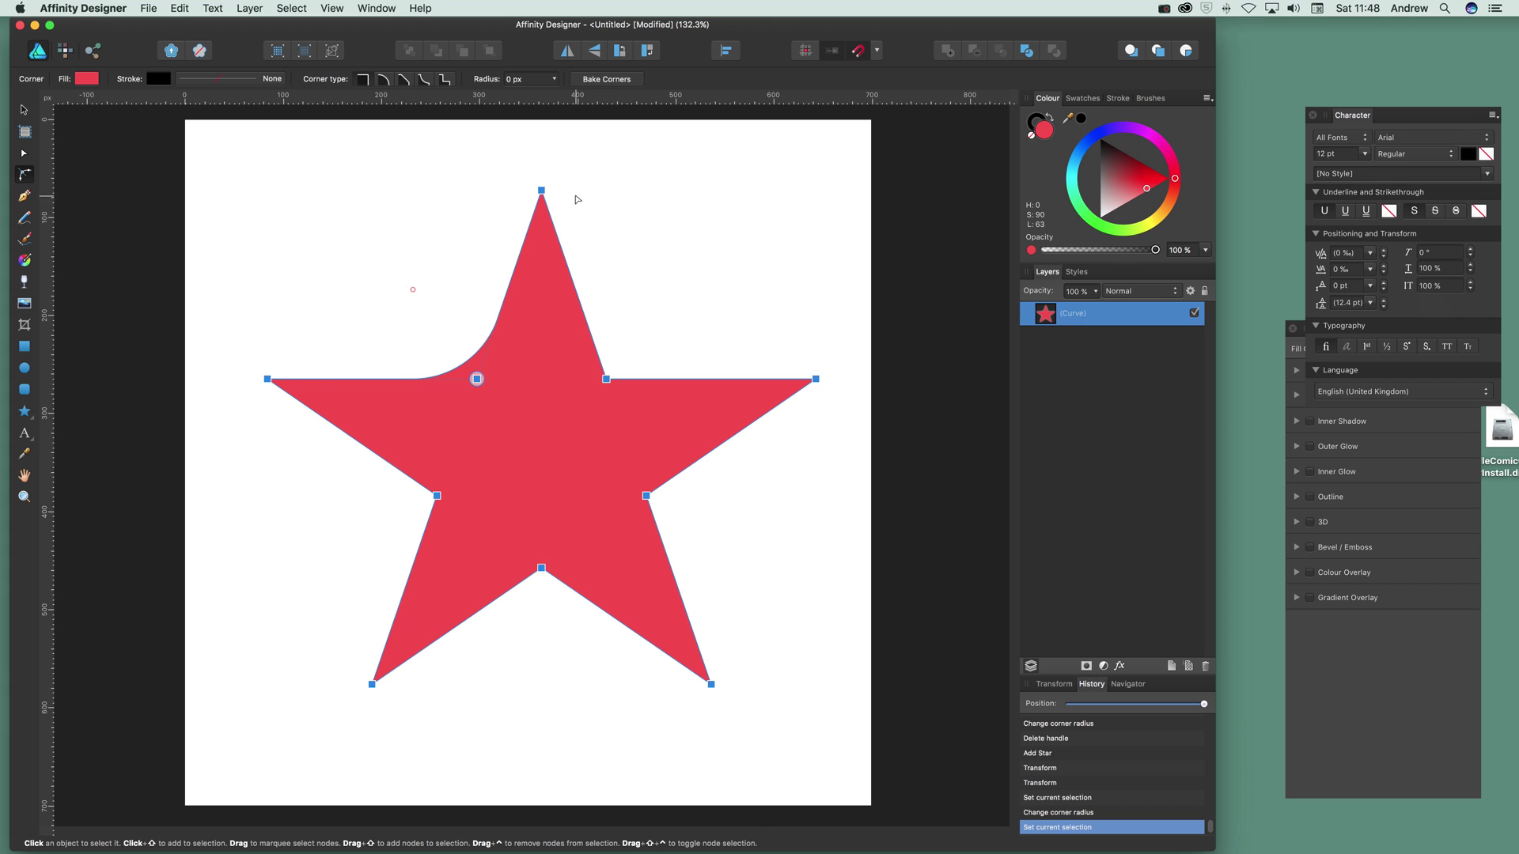
drag(543, 197, 546, 325)
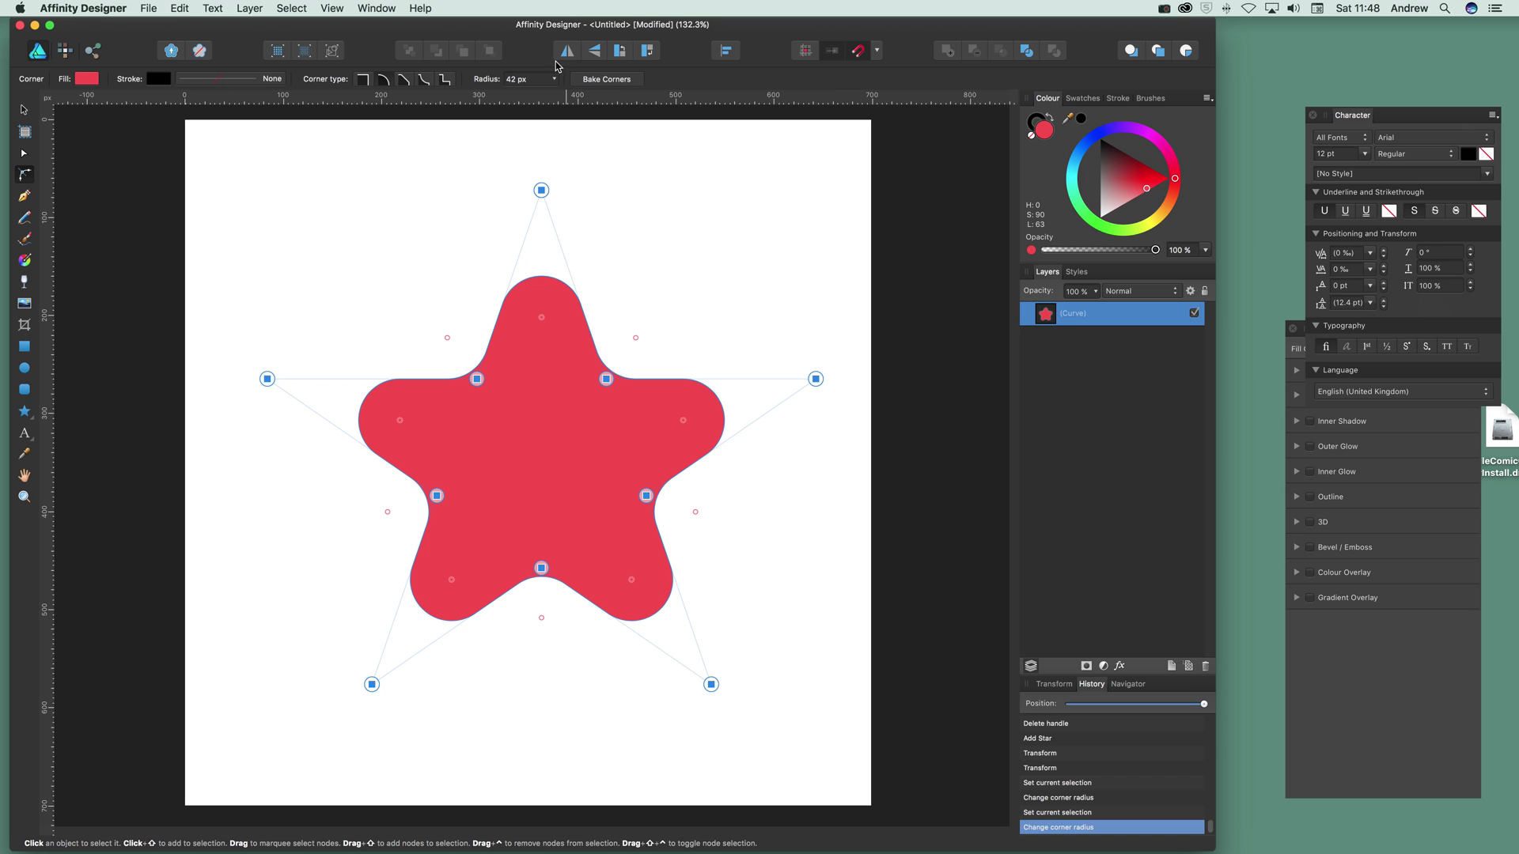
- Bake the star's corners into curves, pull out an upper-left lobe with the Node Tool, then delete it
click(609, 80)
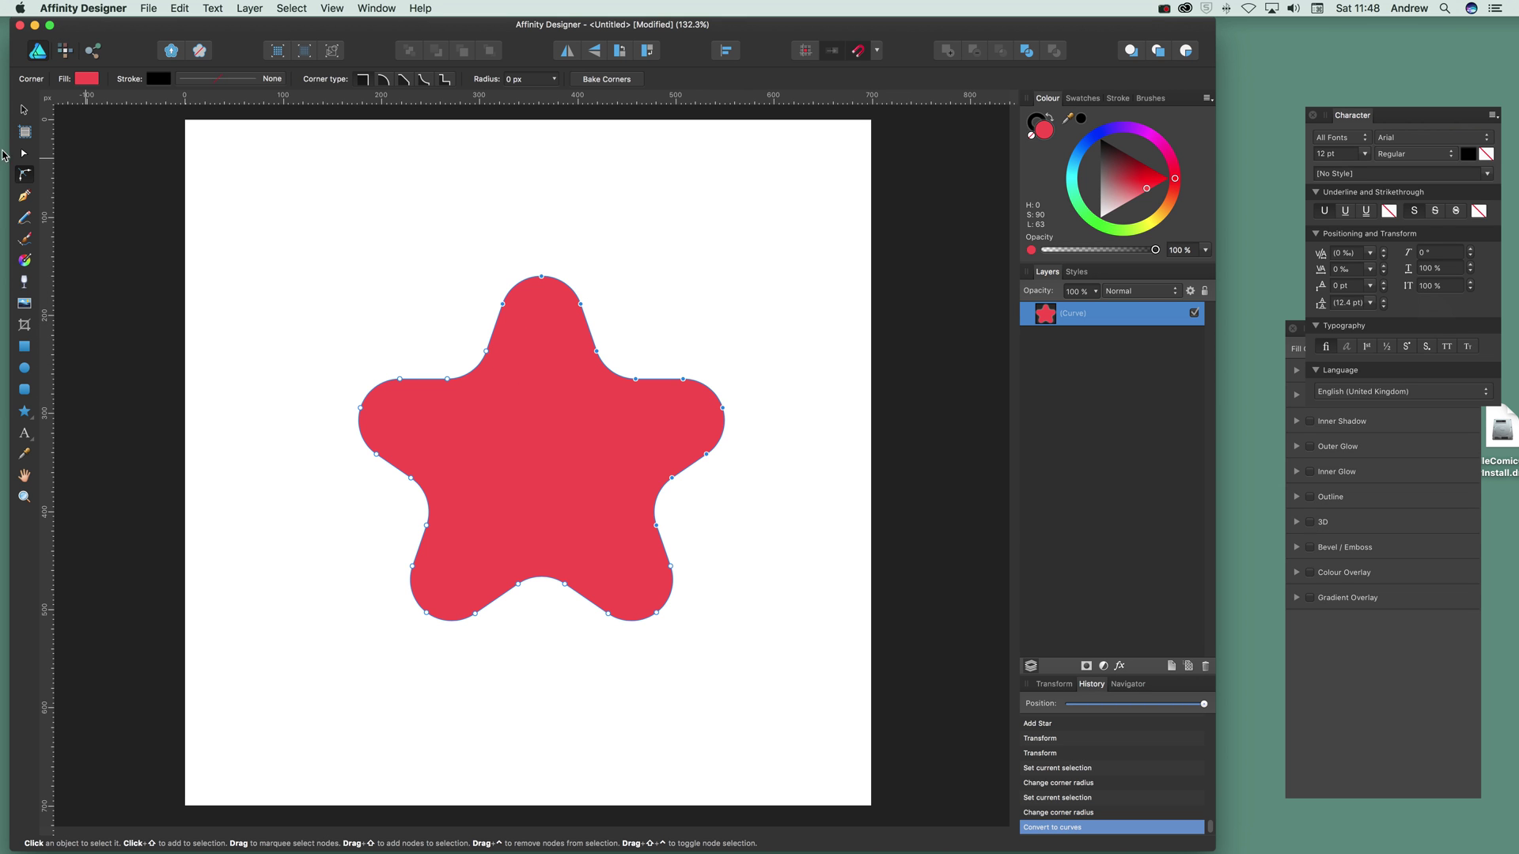
click(24, 152)
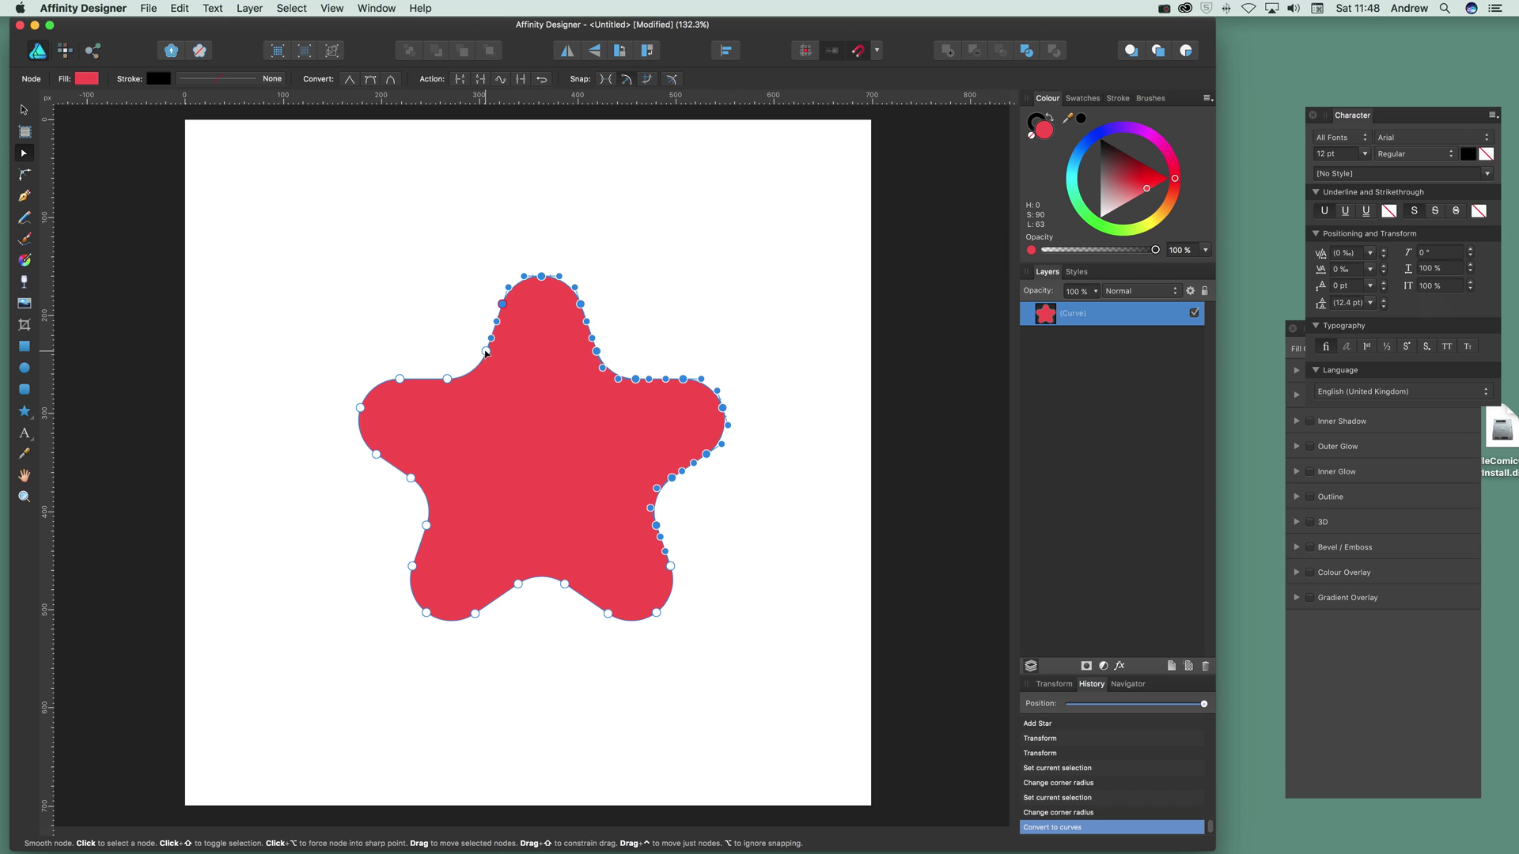
drag(487, 354, 396, 299)
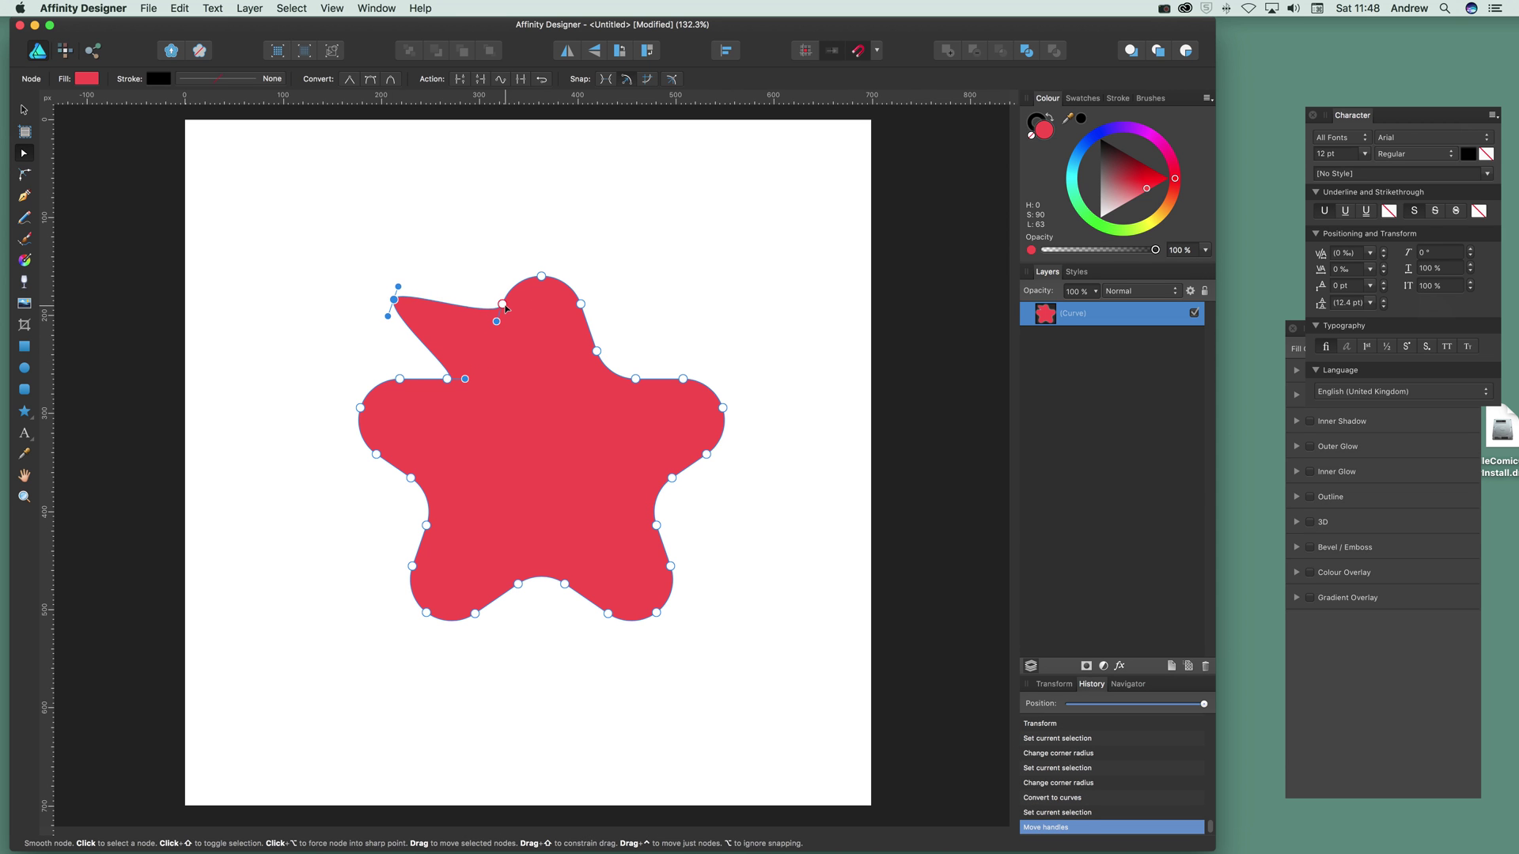
drag(499, 301, 426, 224)
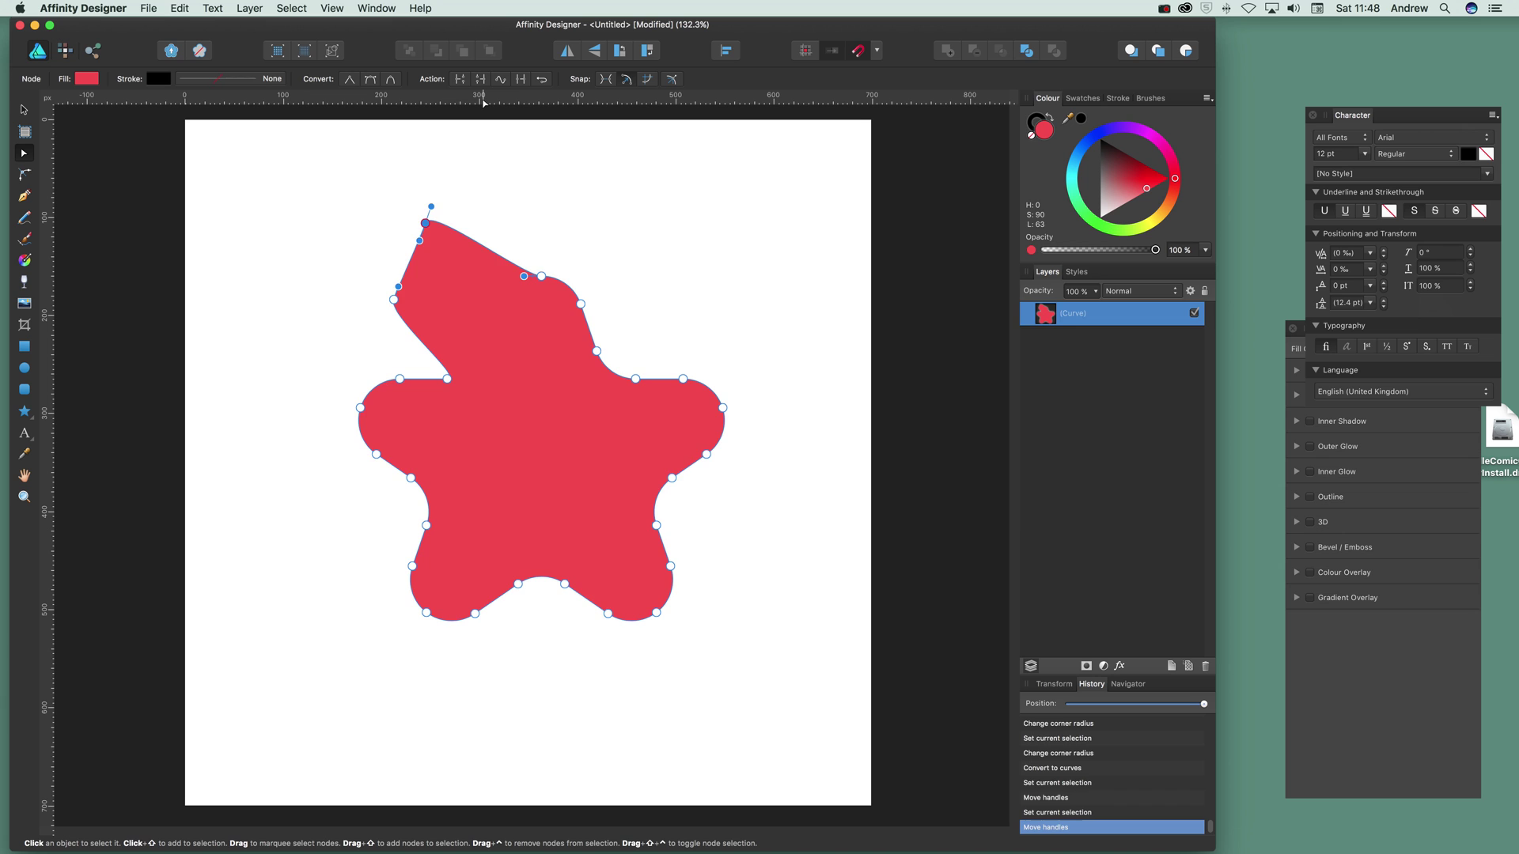
key(Delete)
key(Delete)
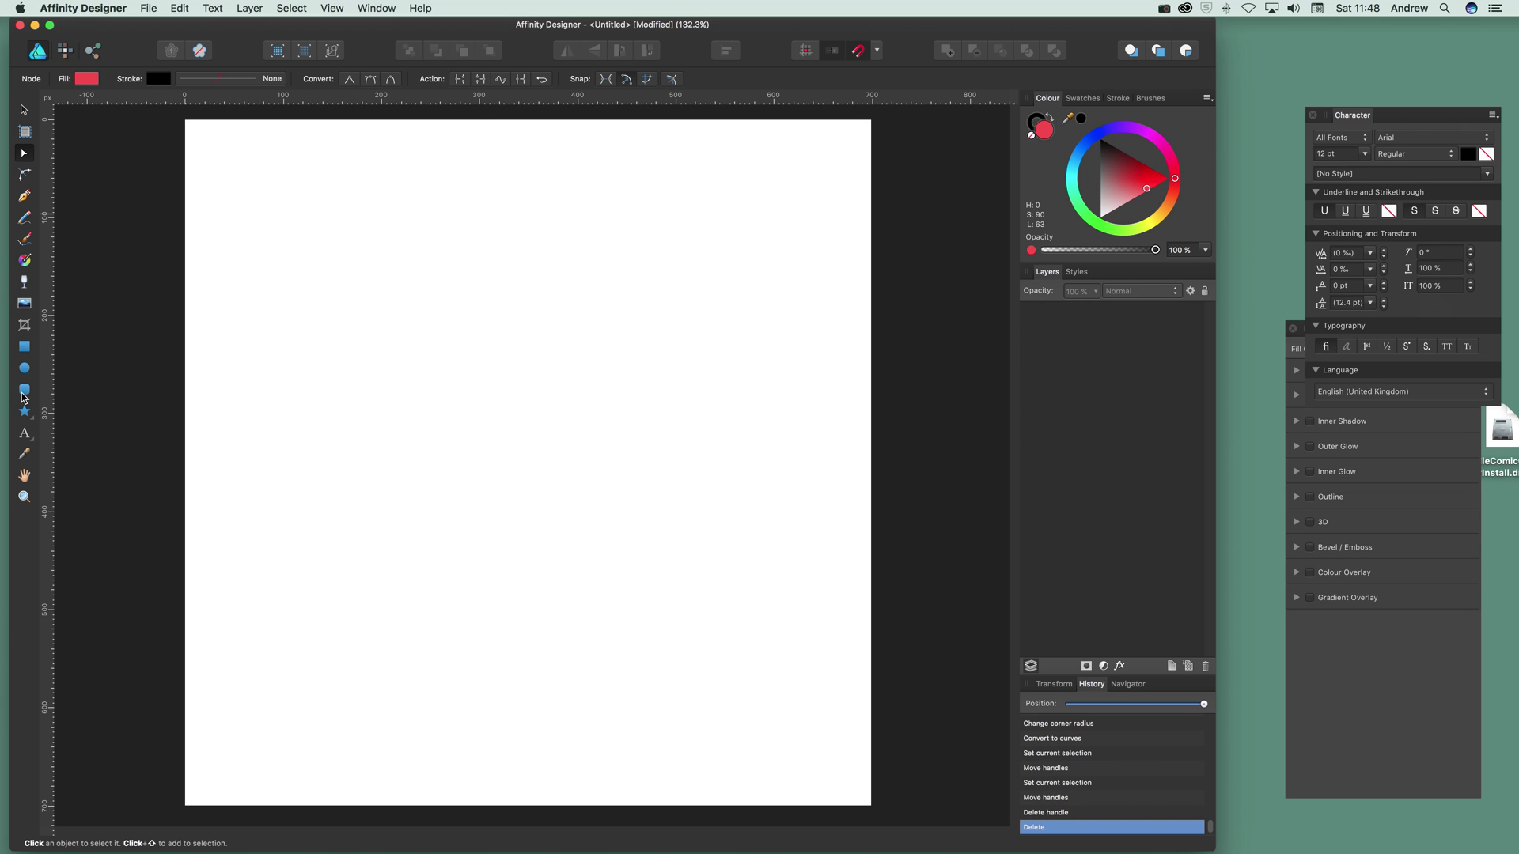
- Draw a new red square and round its top-left corner to about 312 px
click(24, 345)
drag(340, 242, 842, 704)
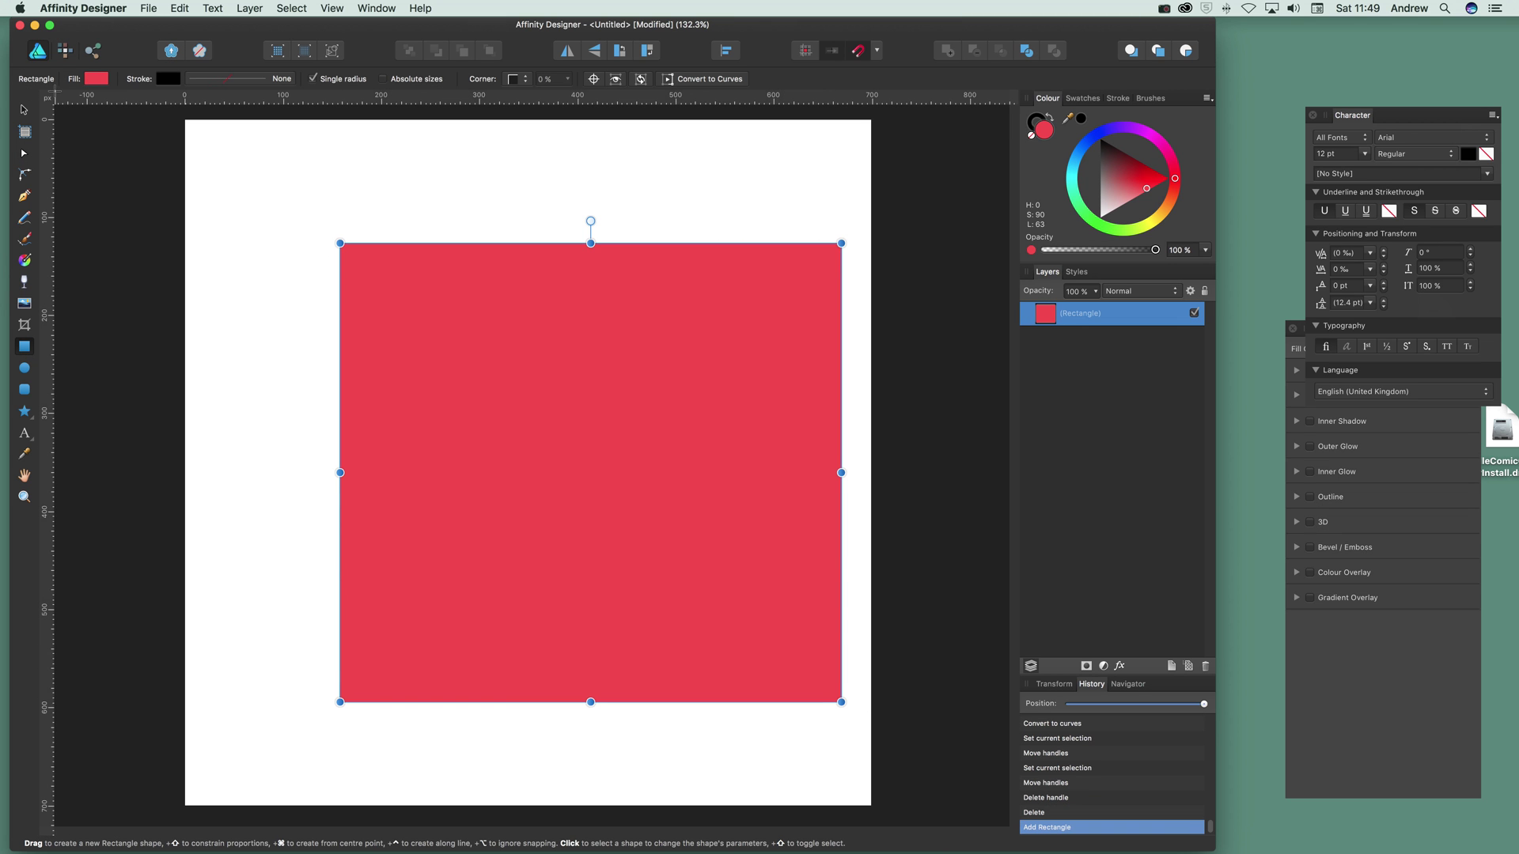
click(27, 175)
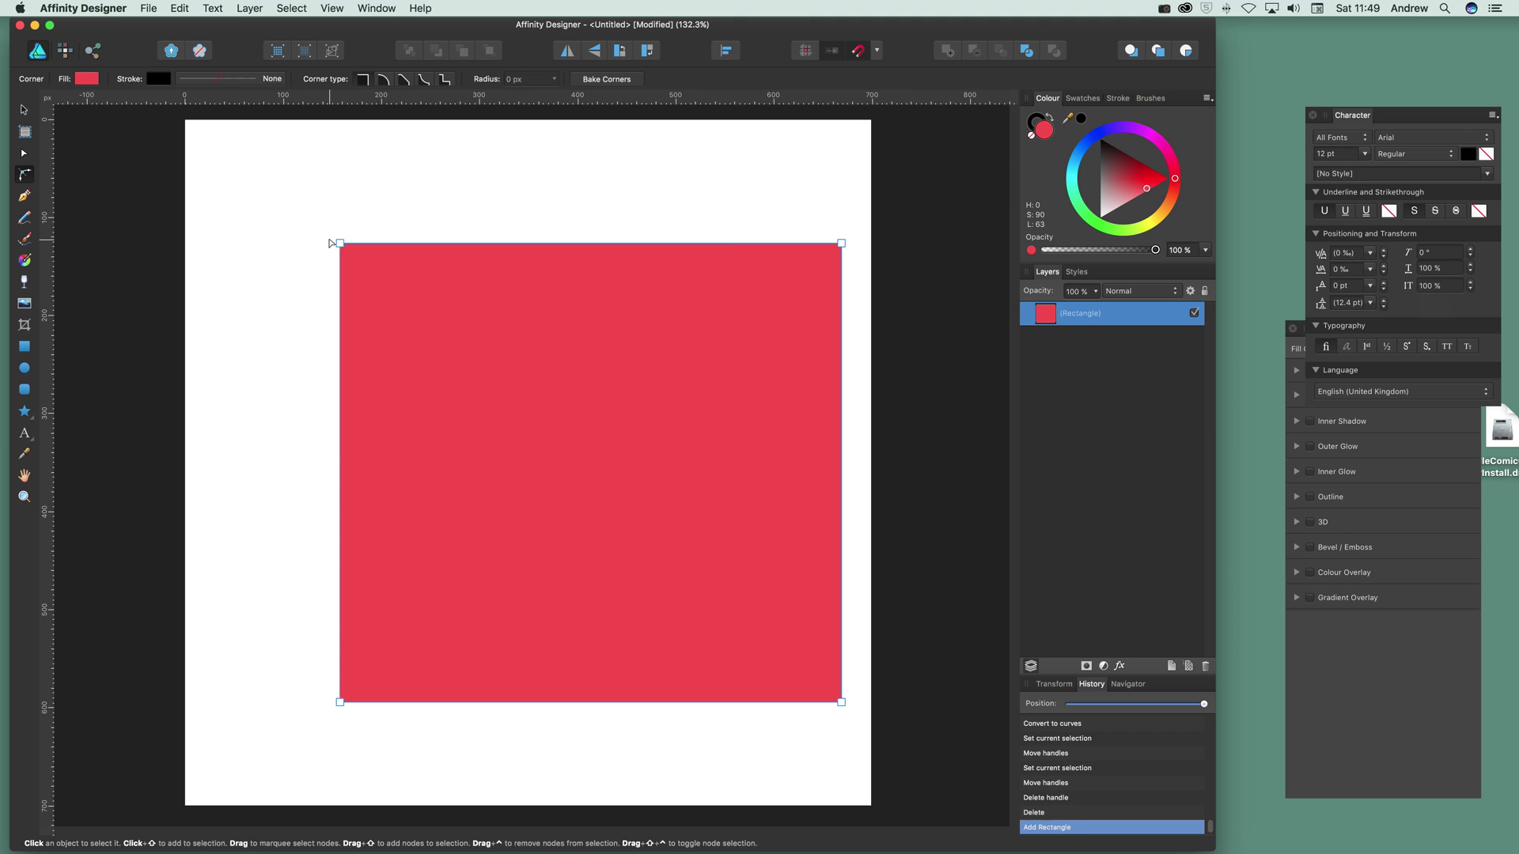
drag(340, 243, 470, 361)
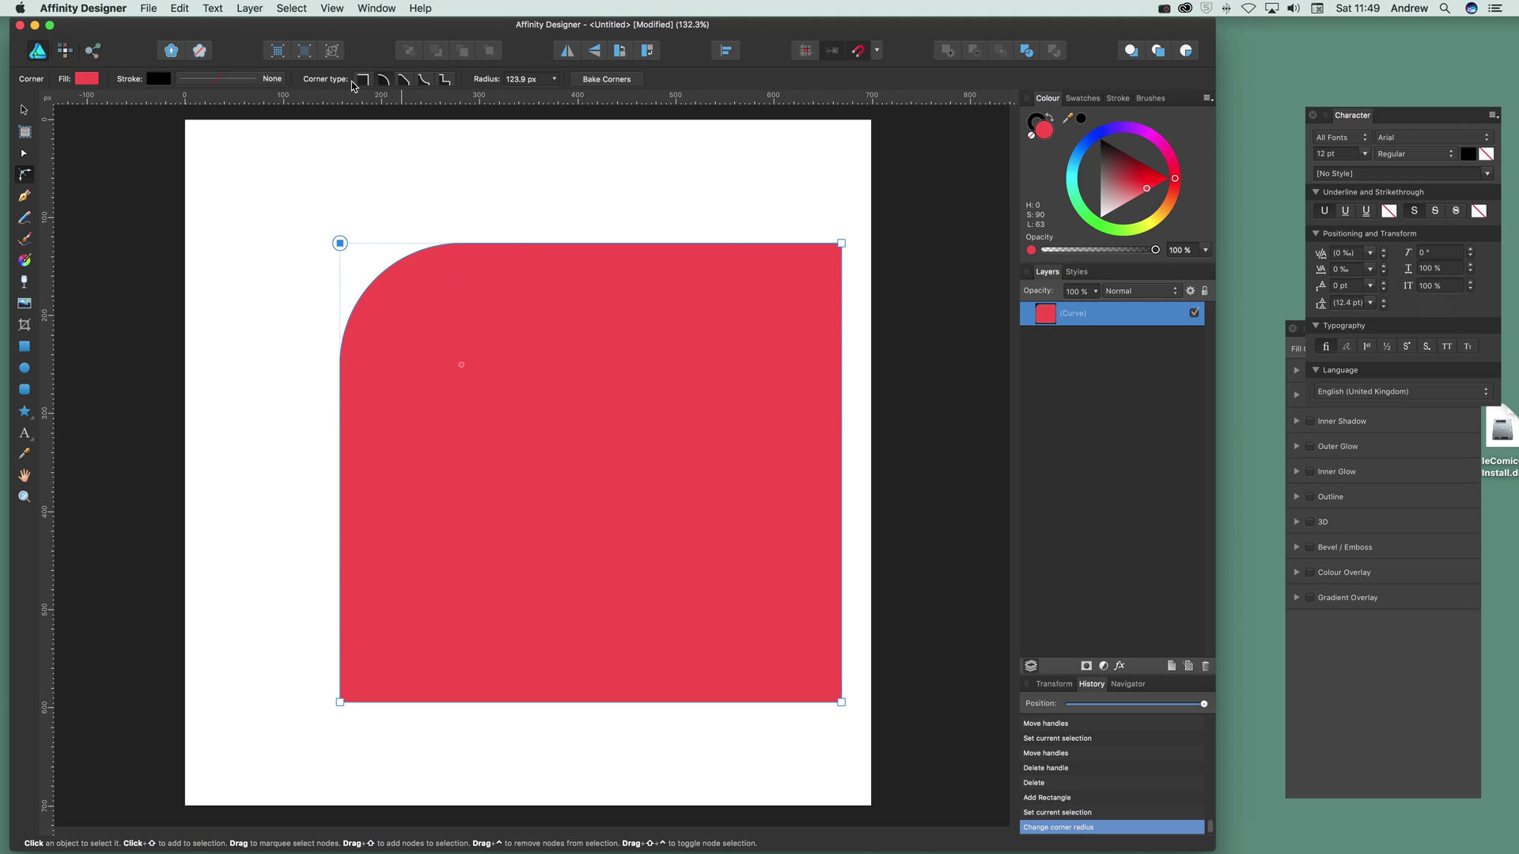
click(554, 79)
drag(554, 98, 525, 118)
drag(379, 282, 663, 535)
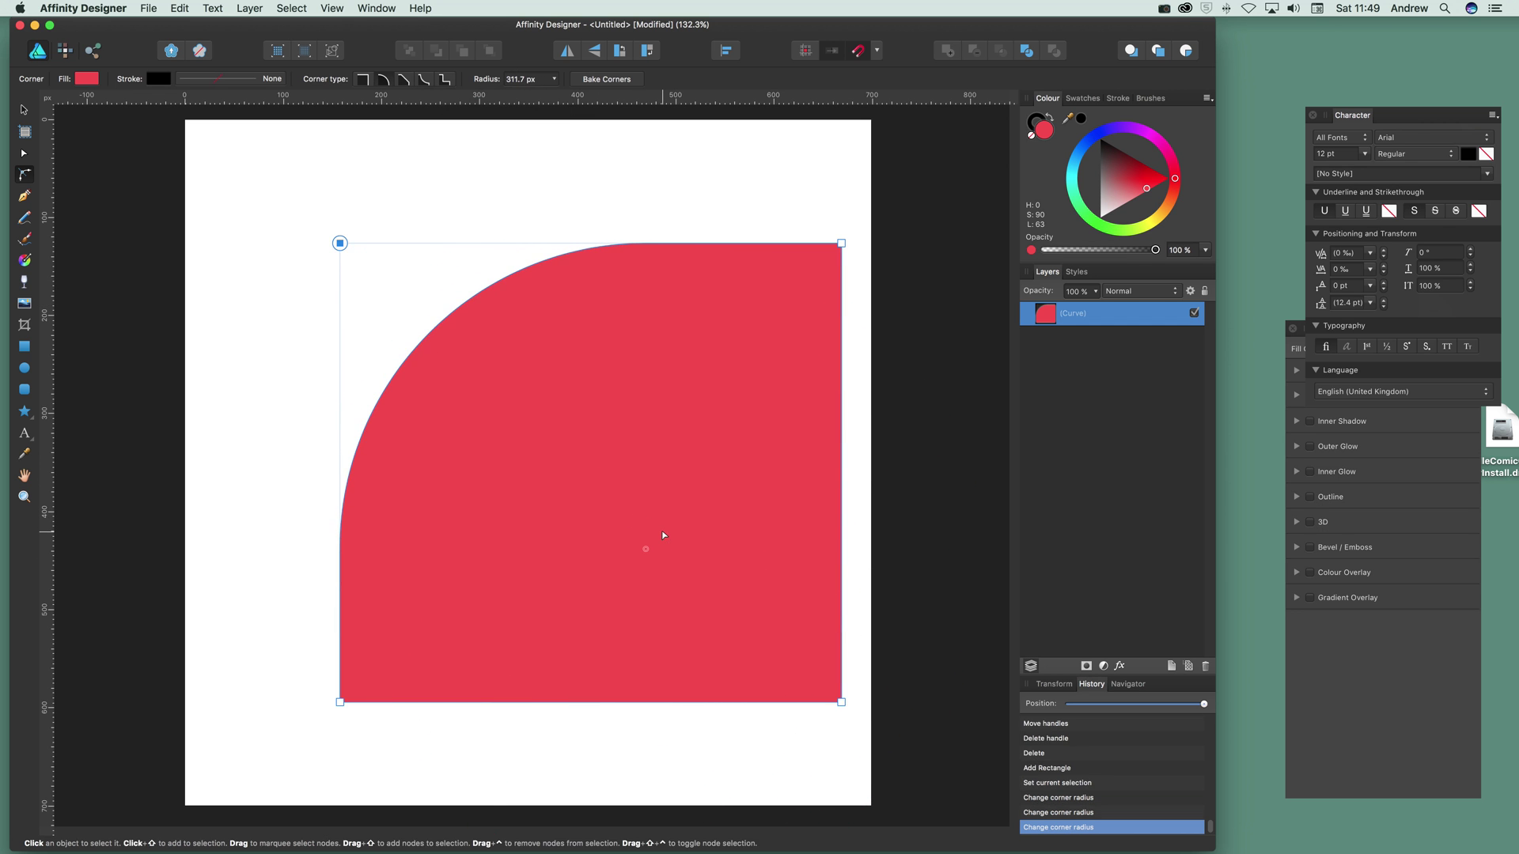
- Cycle the top-left corner through sharp, rounded, chamfer and concave corner types
click(364, 81)
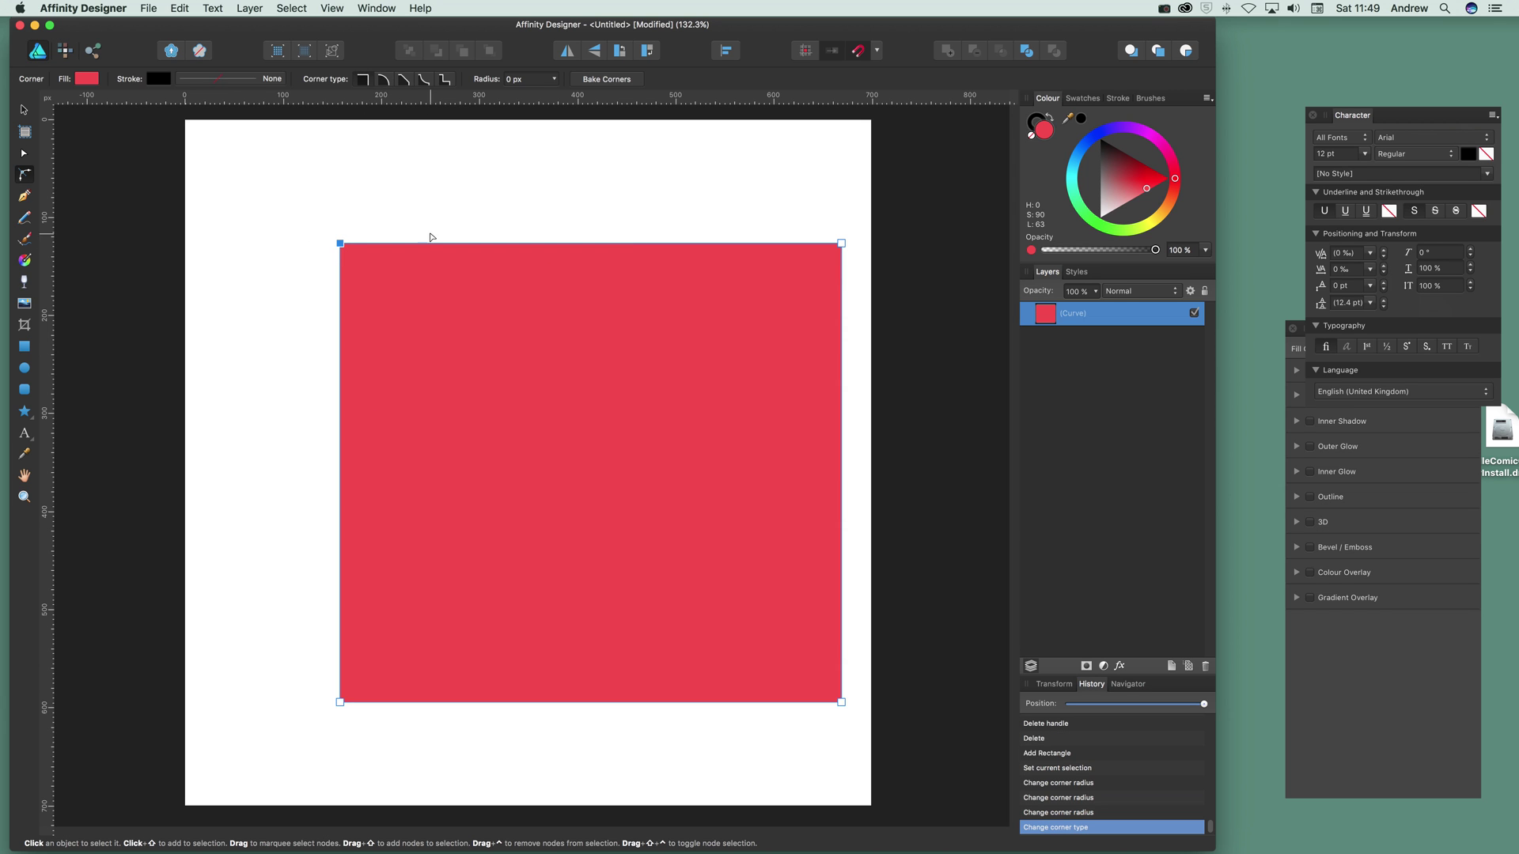
click(386, 83)
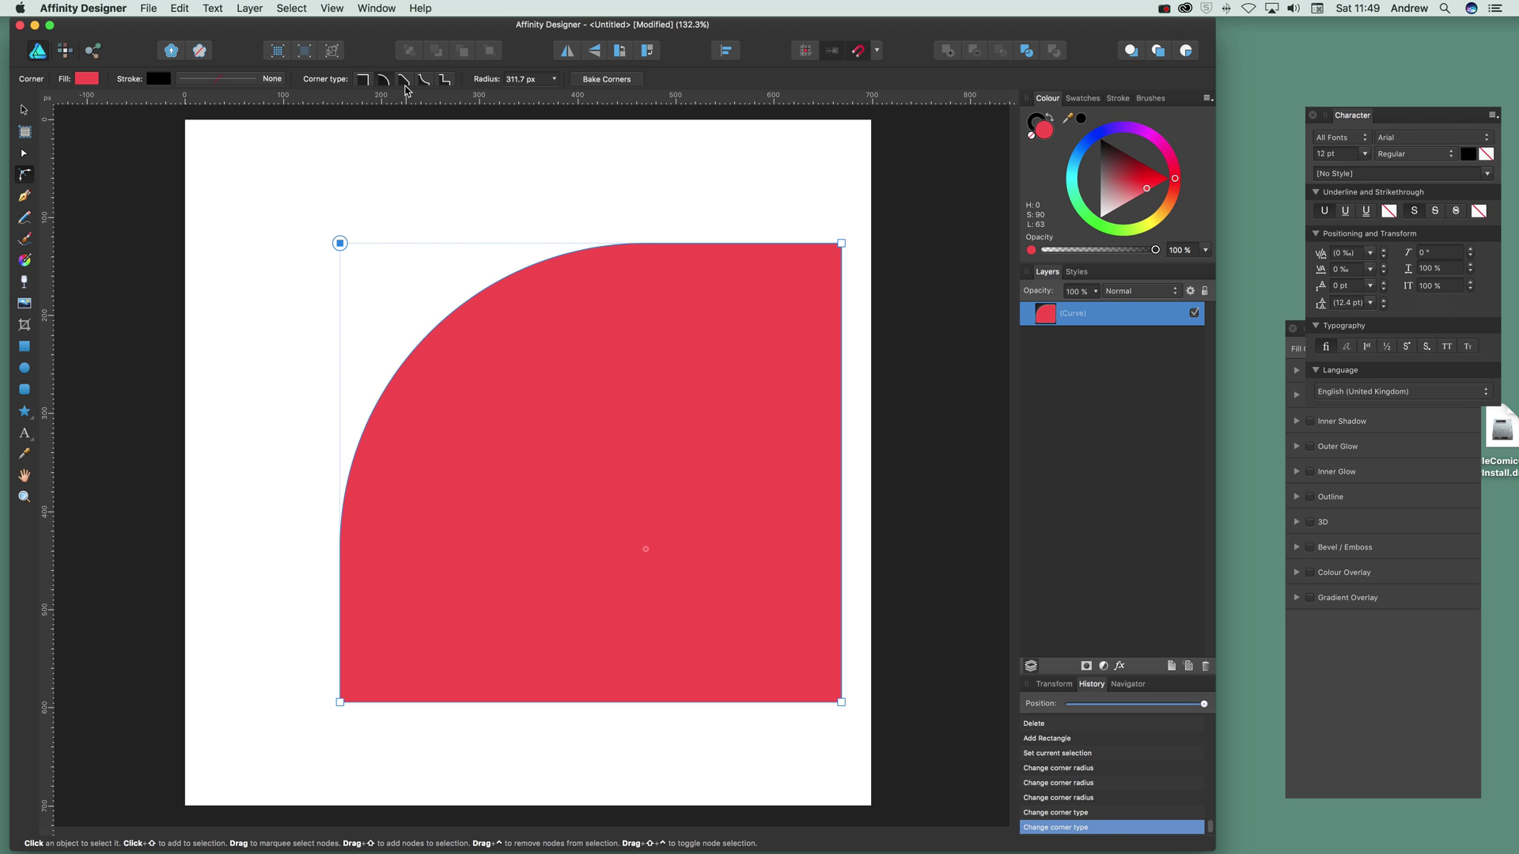
click(404, 80)
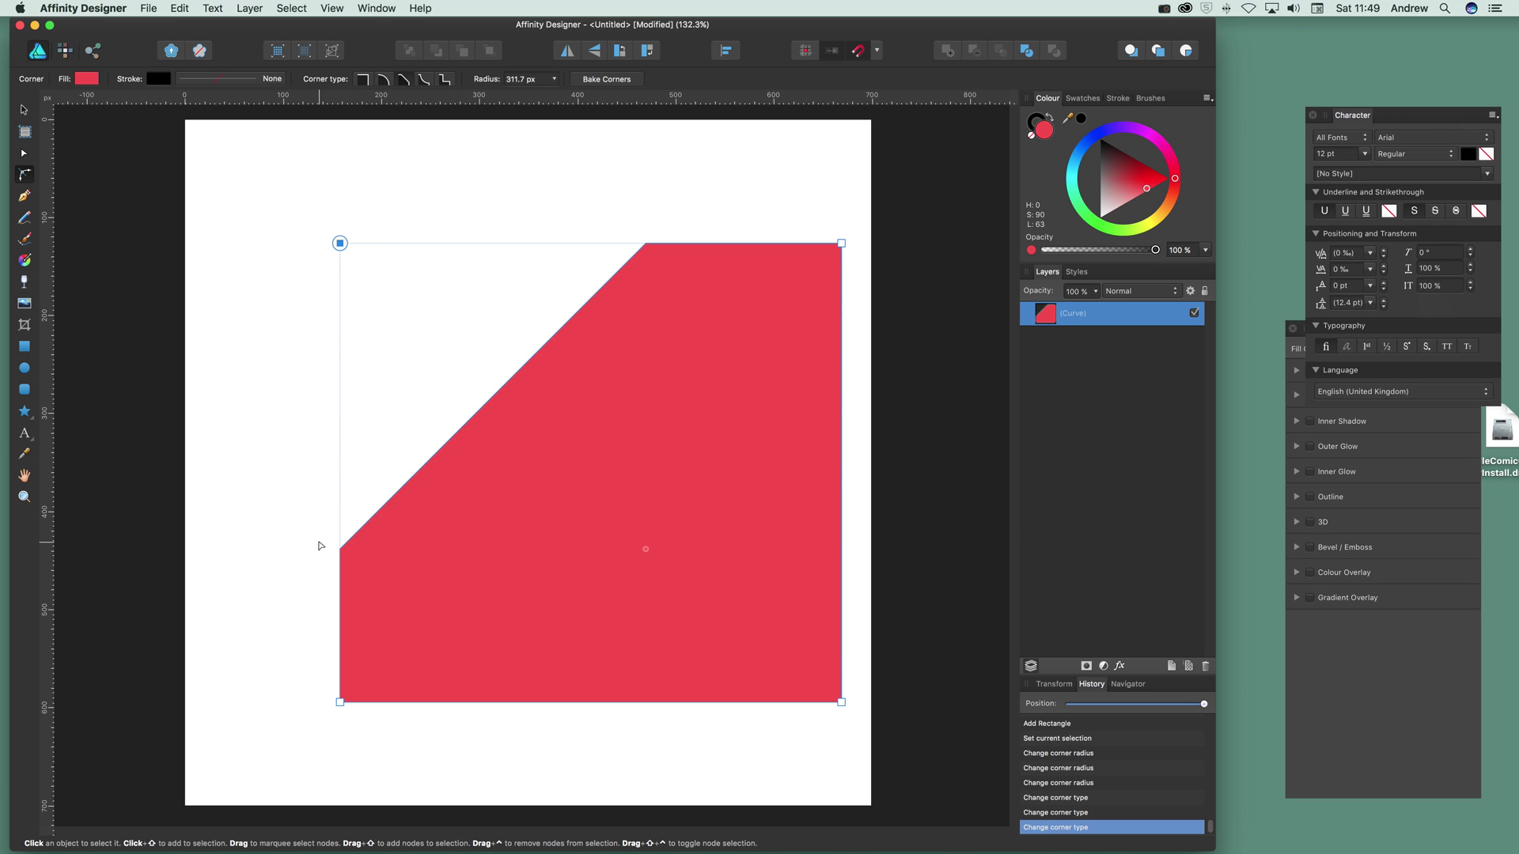
click(424, 81)
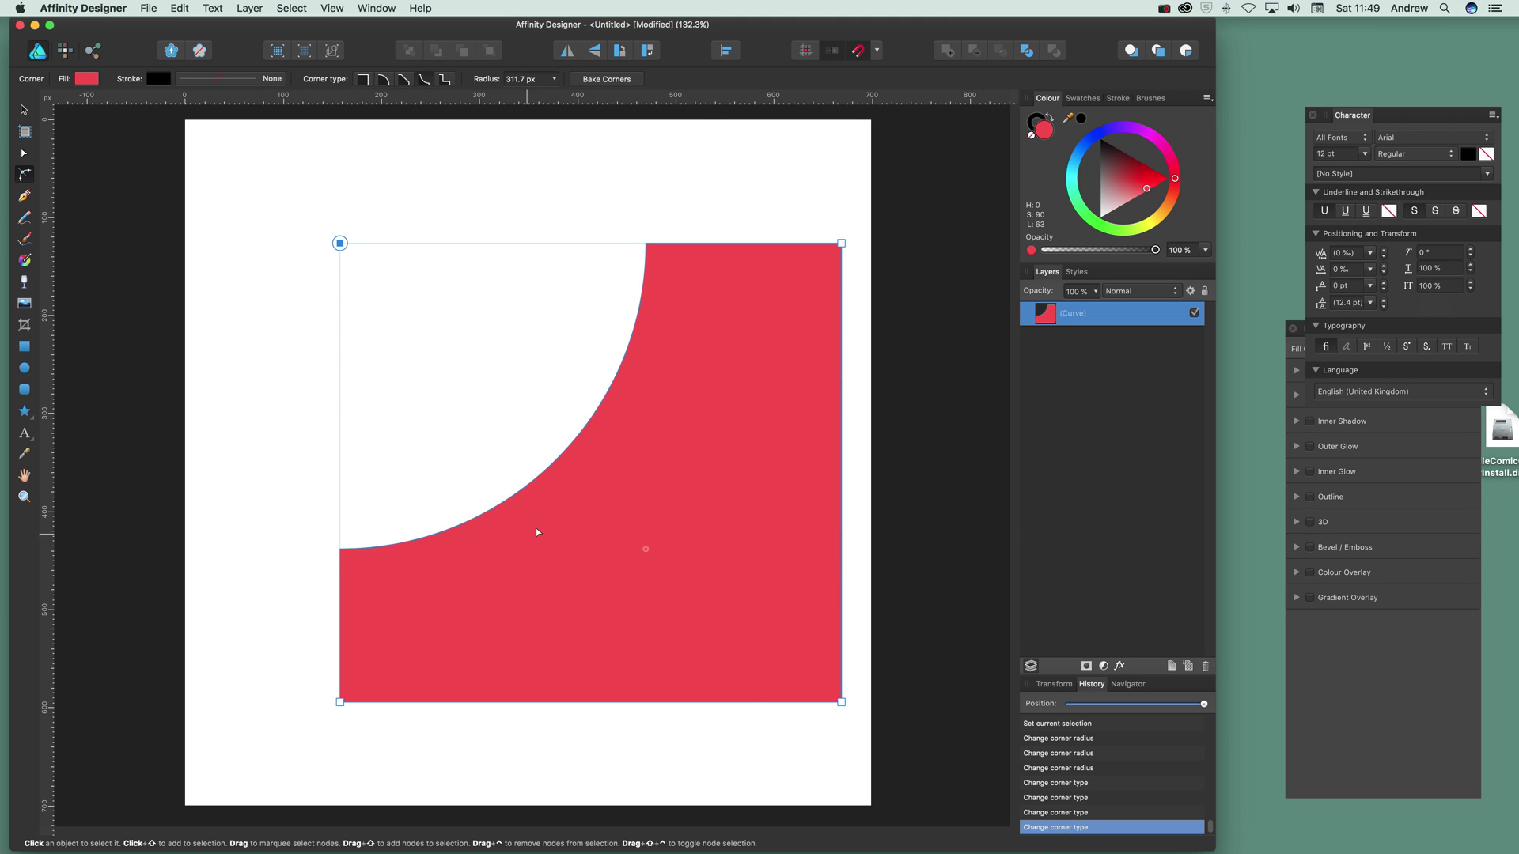
- Enlarge the top-right corner's radius and turn it into a square Cutout corner
click(842, 243)
drag(842, 243, 753, 300)
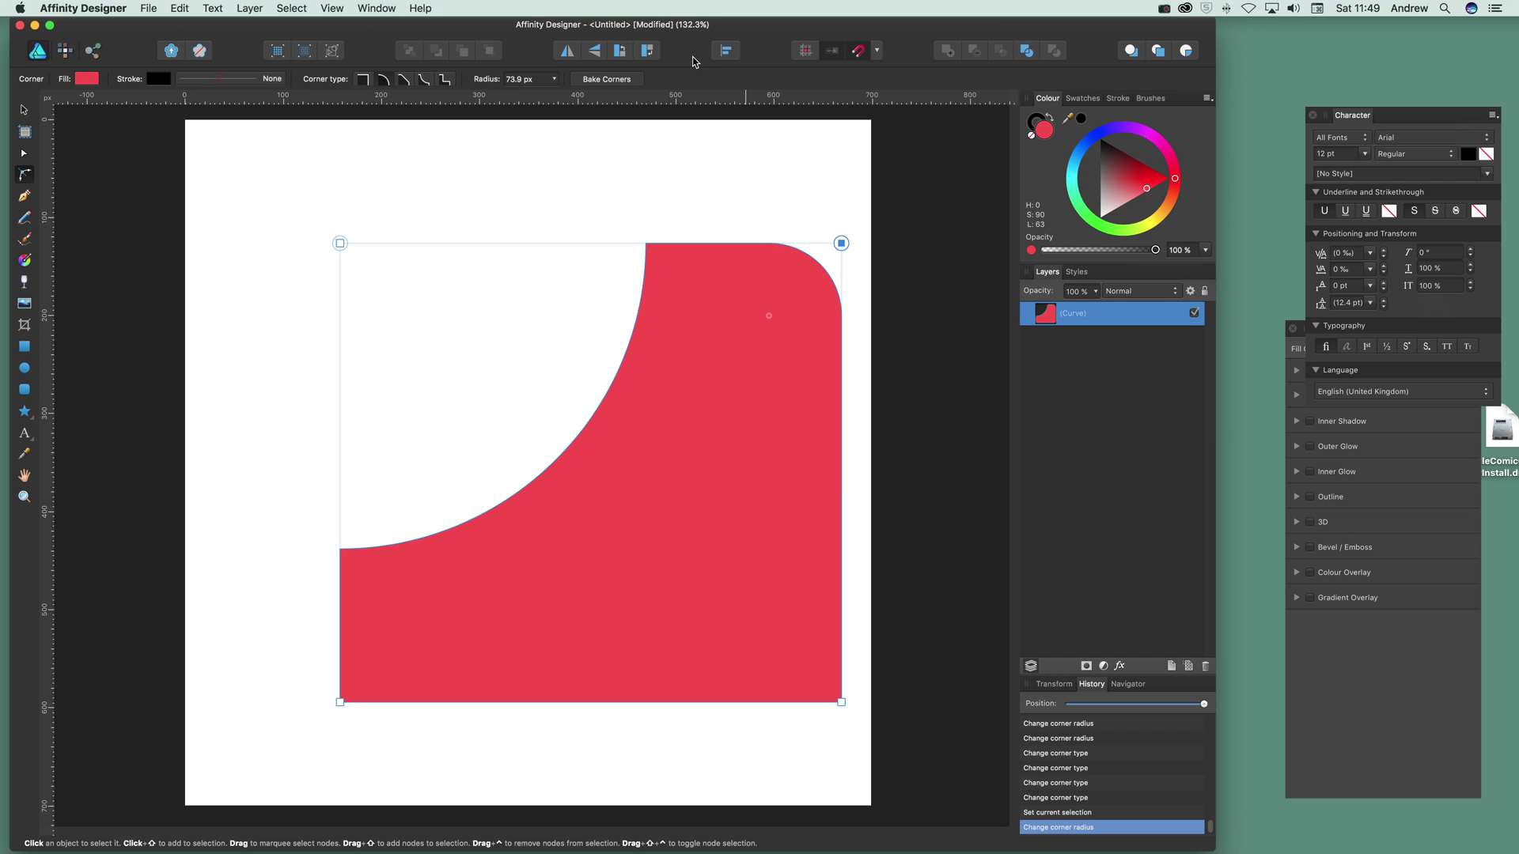
click(384, 81)
drag(841, 243, 736, 400)
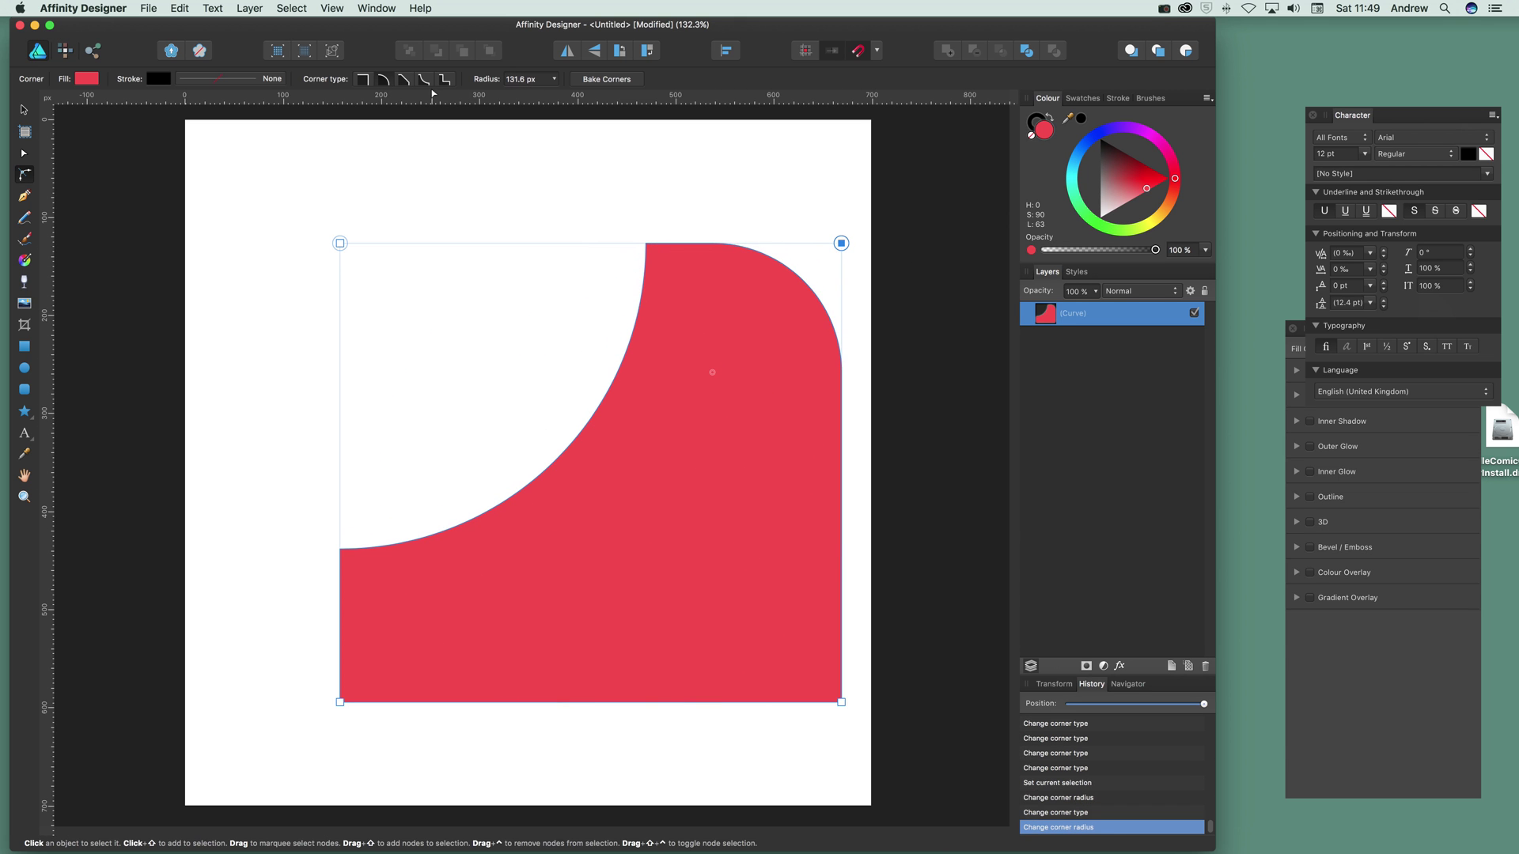
click(424, 79)
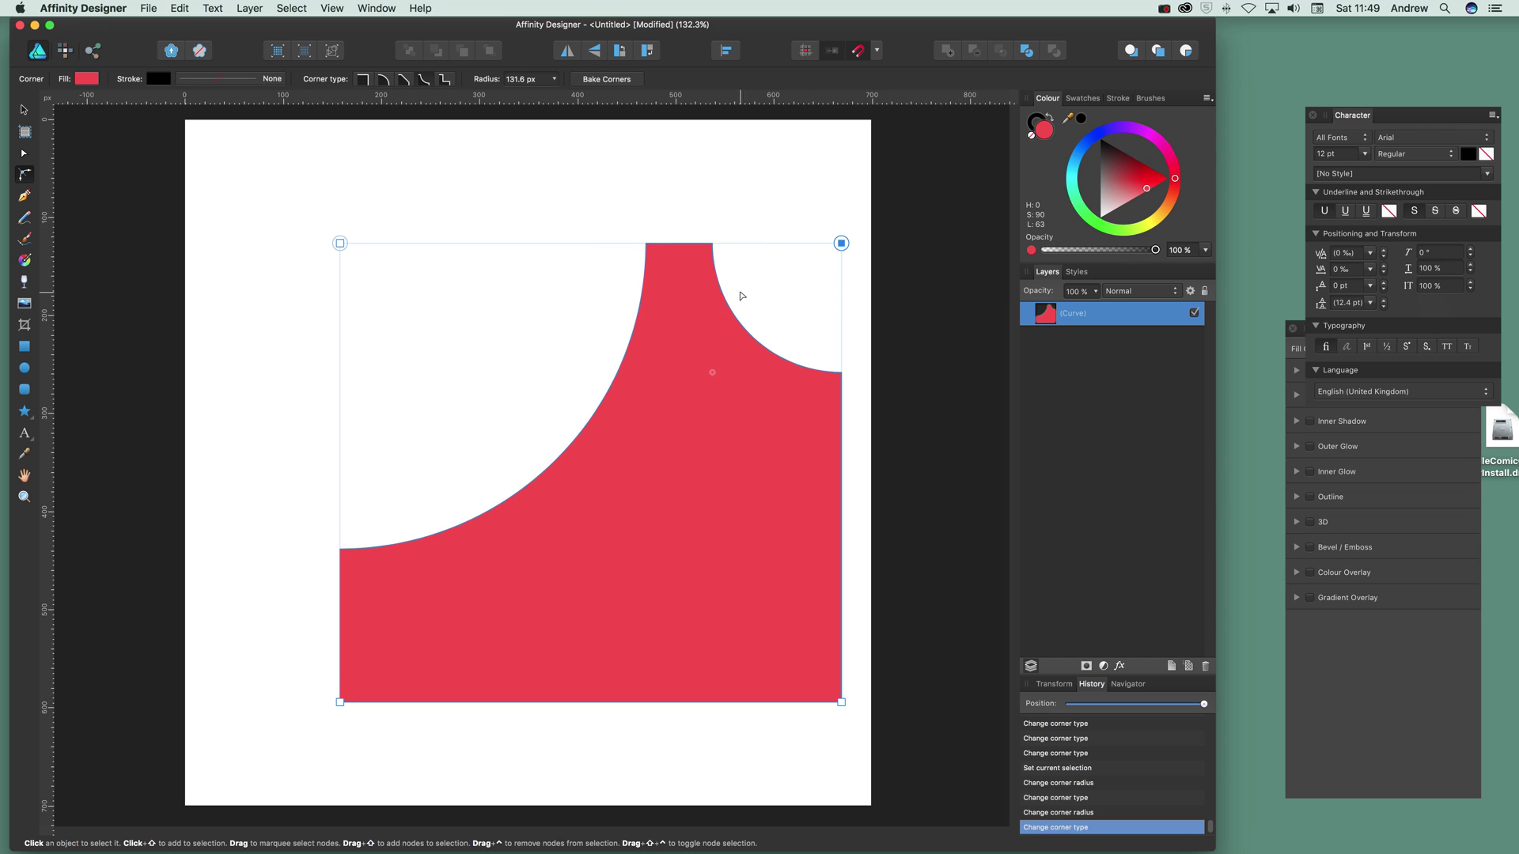
click(447, 80)
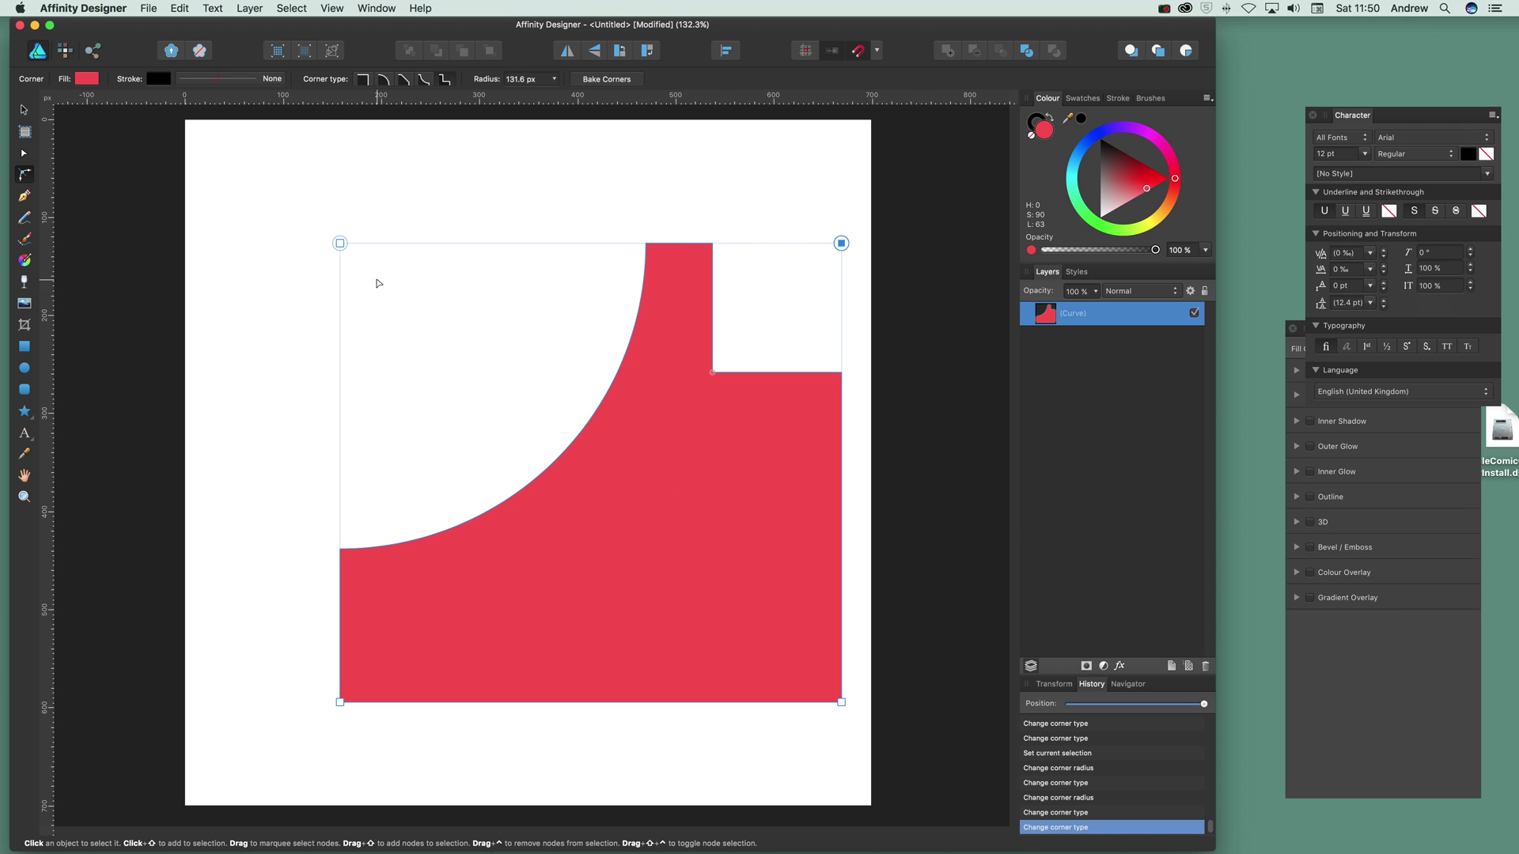
- Make the top-left (53 px), bottom-left (~162 px) and bottom-right (~146 px) corners square cutouts
click(340, 244)
drag(340, 243, 546, 450)
click(446, 81)
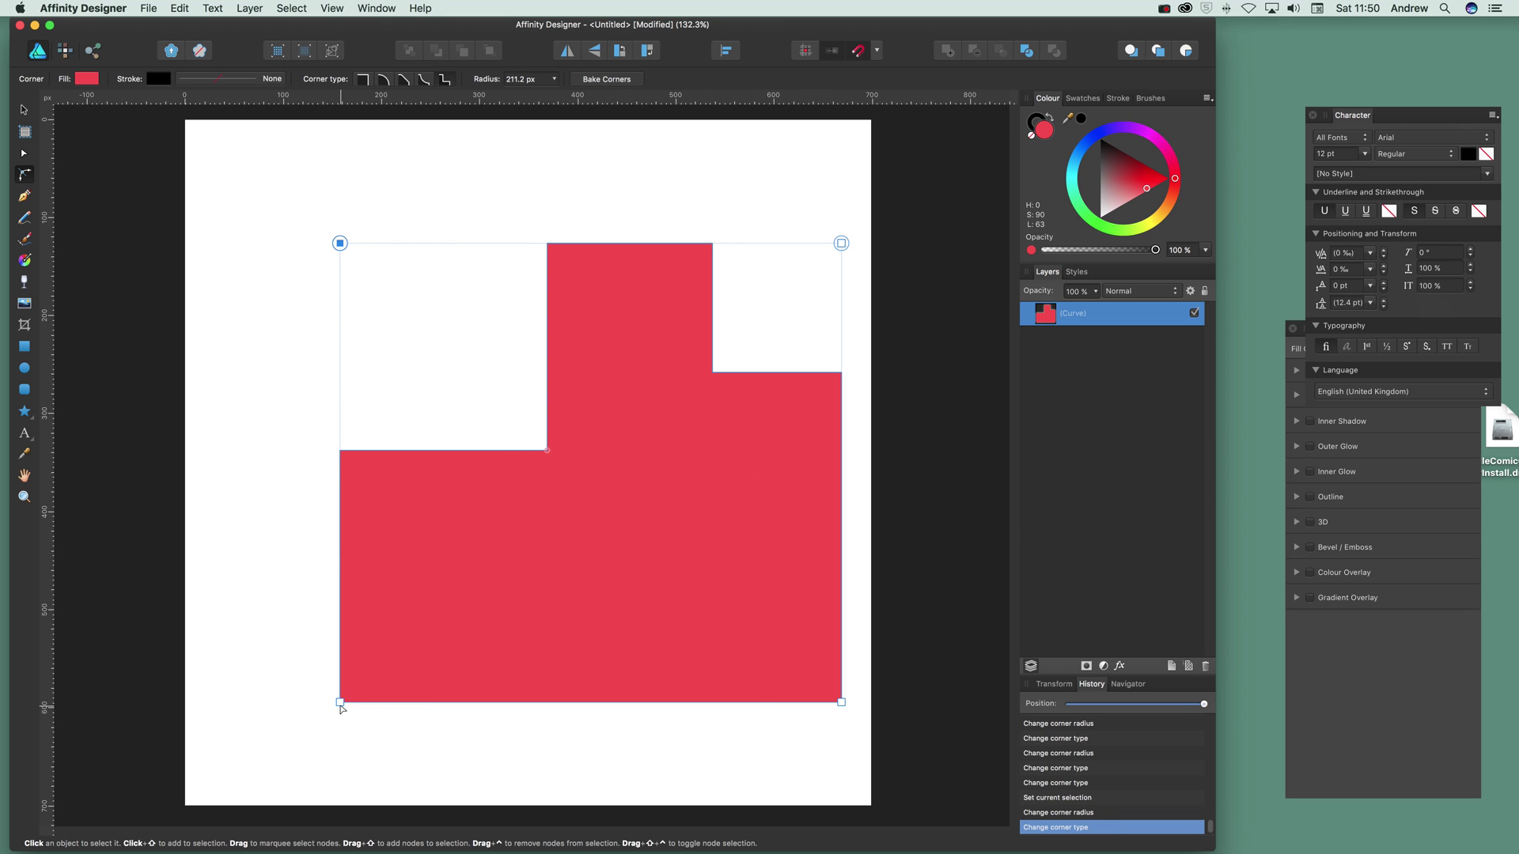
drag(341, 703, 525, 535)
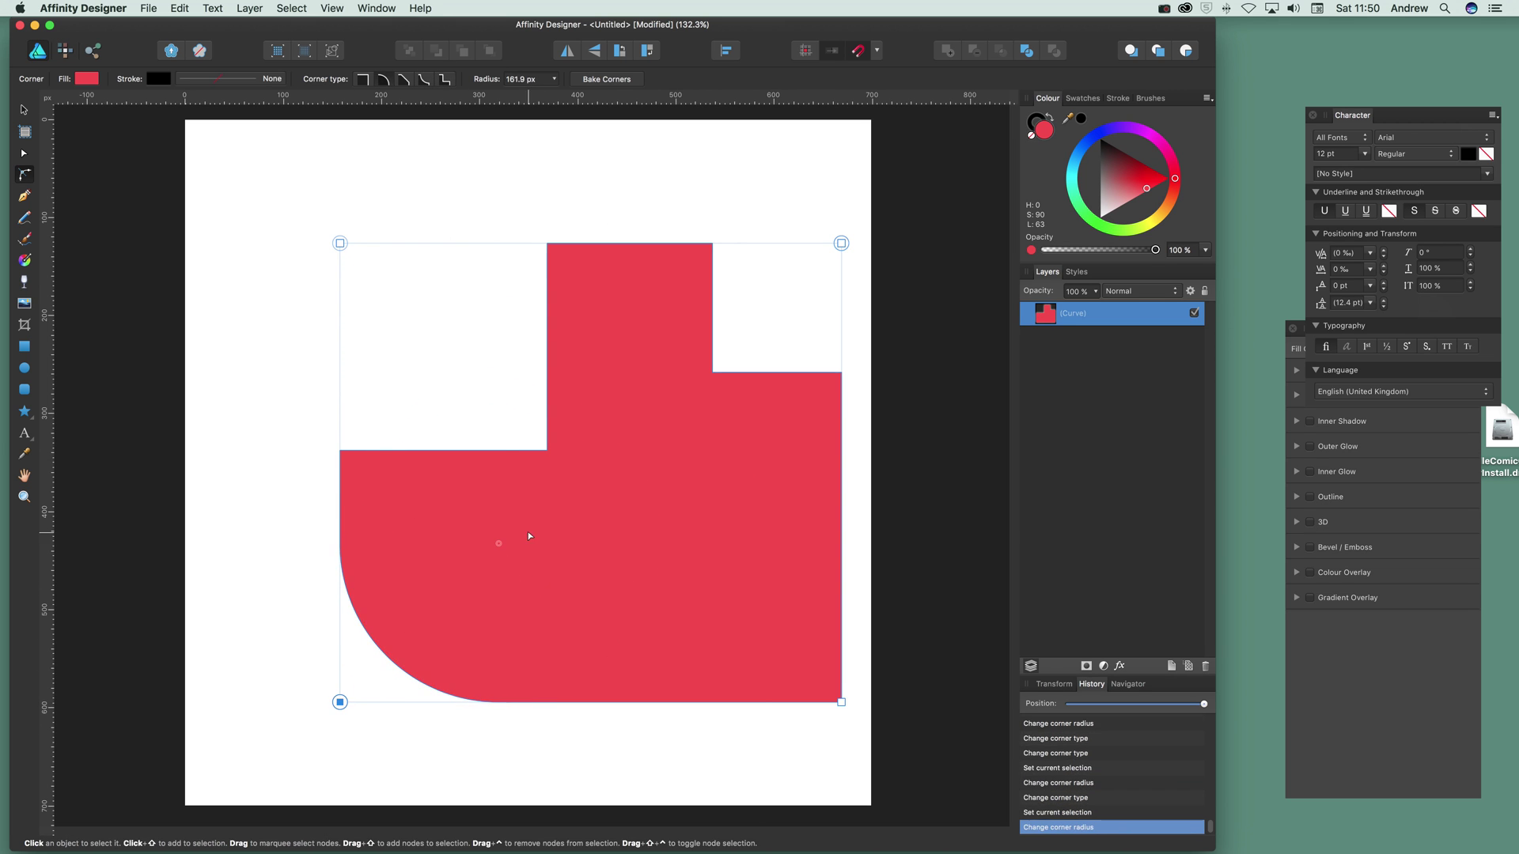
click(447, 81)
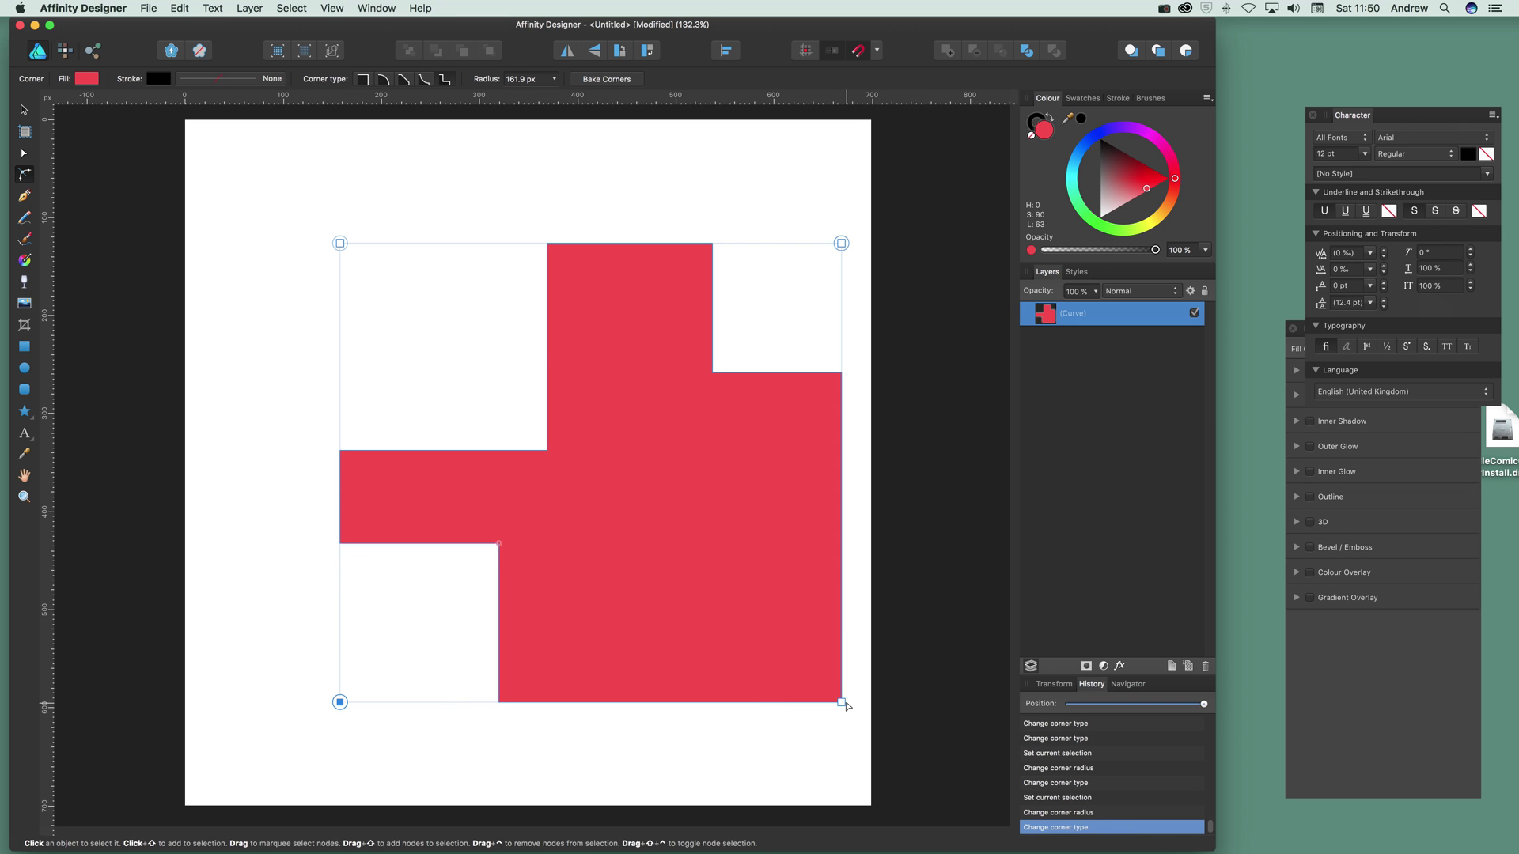
drag(842, 703, 697, 560)
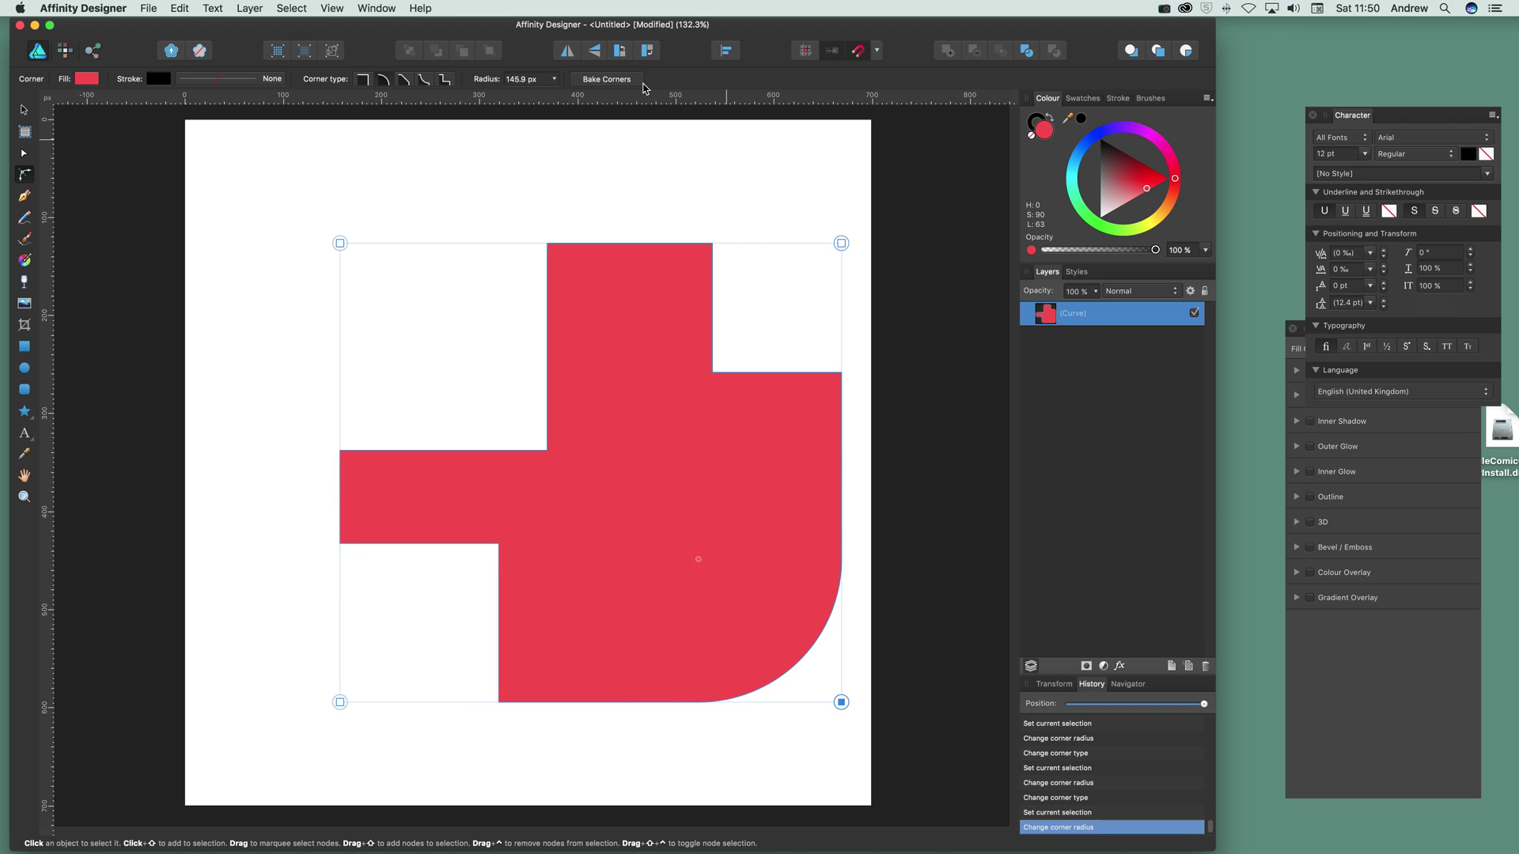
click(446, 81)
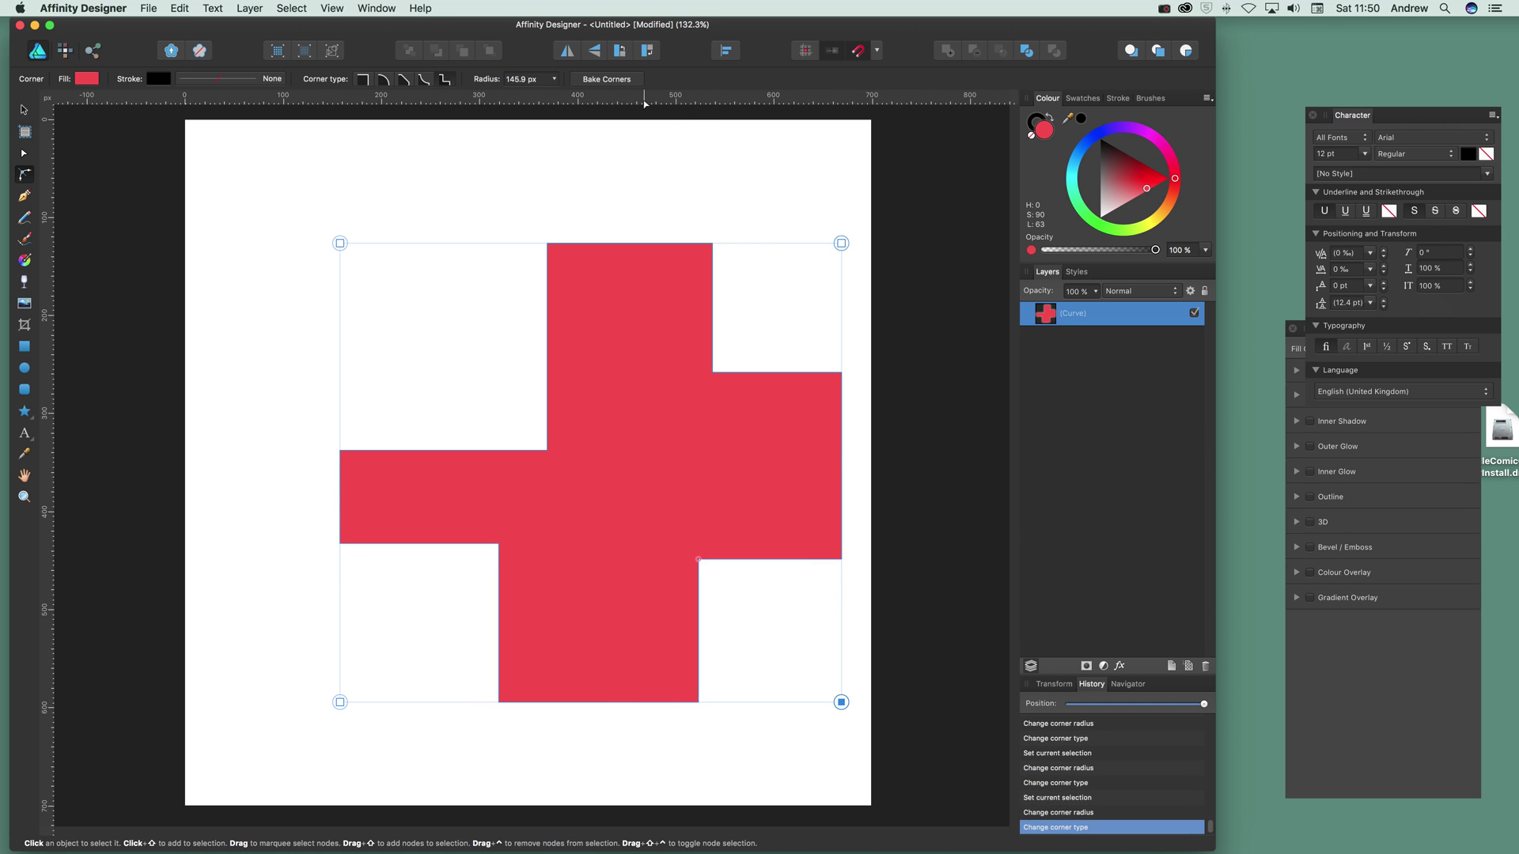
- Bake the corners into curves and round several of the cross's outer and inner corners
click(594, 79)
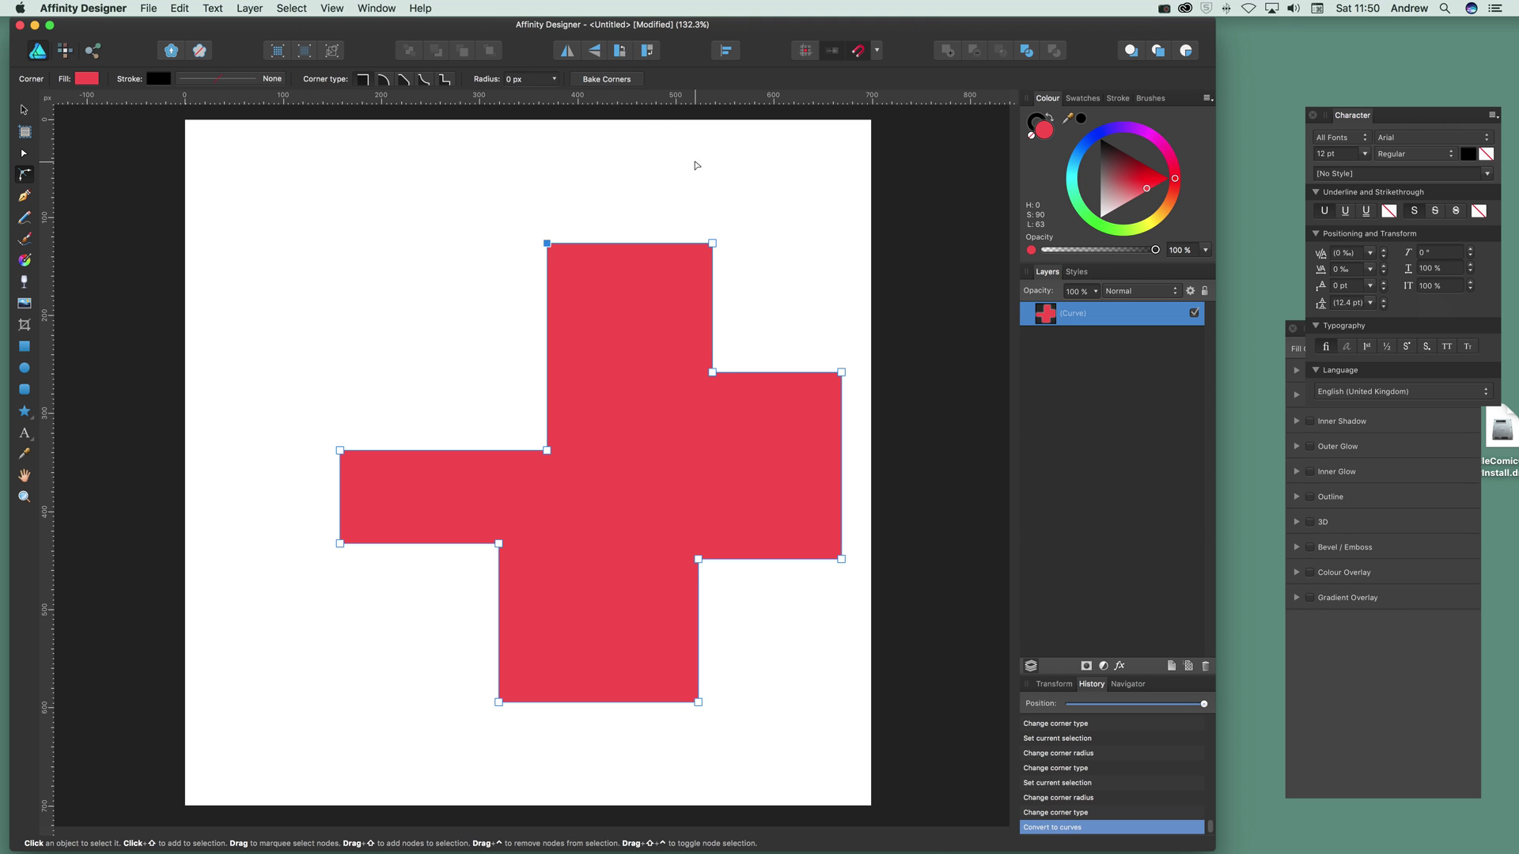
drag(548, 242, 636, 333)
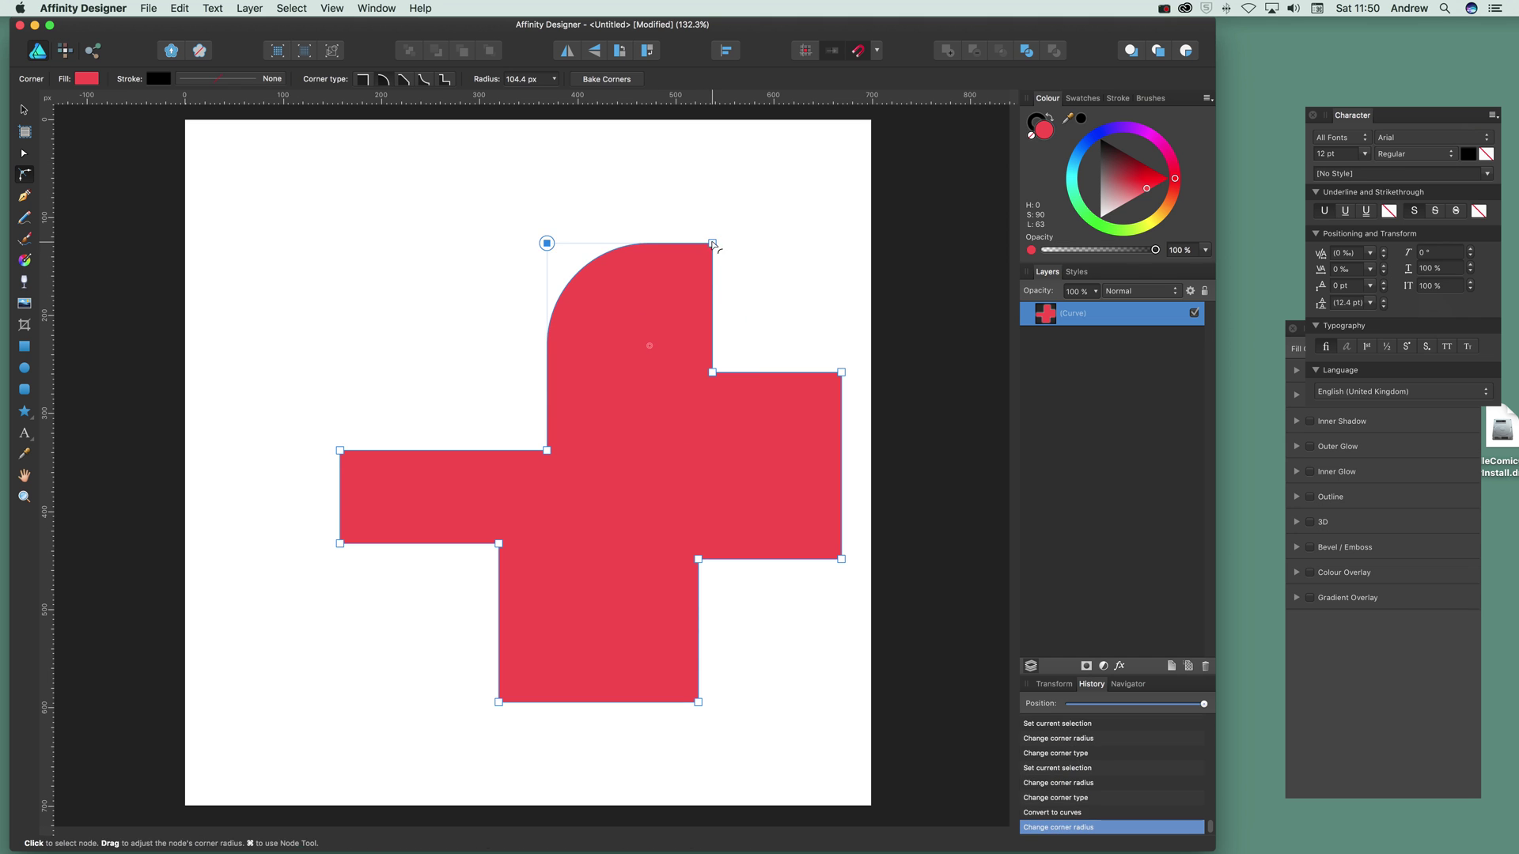
drag(712, 243, 679, 294)
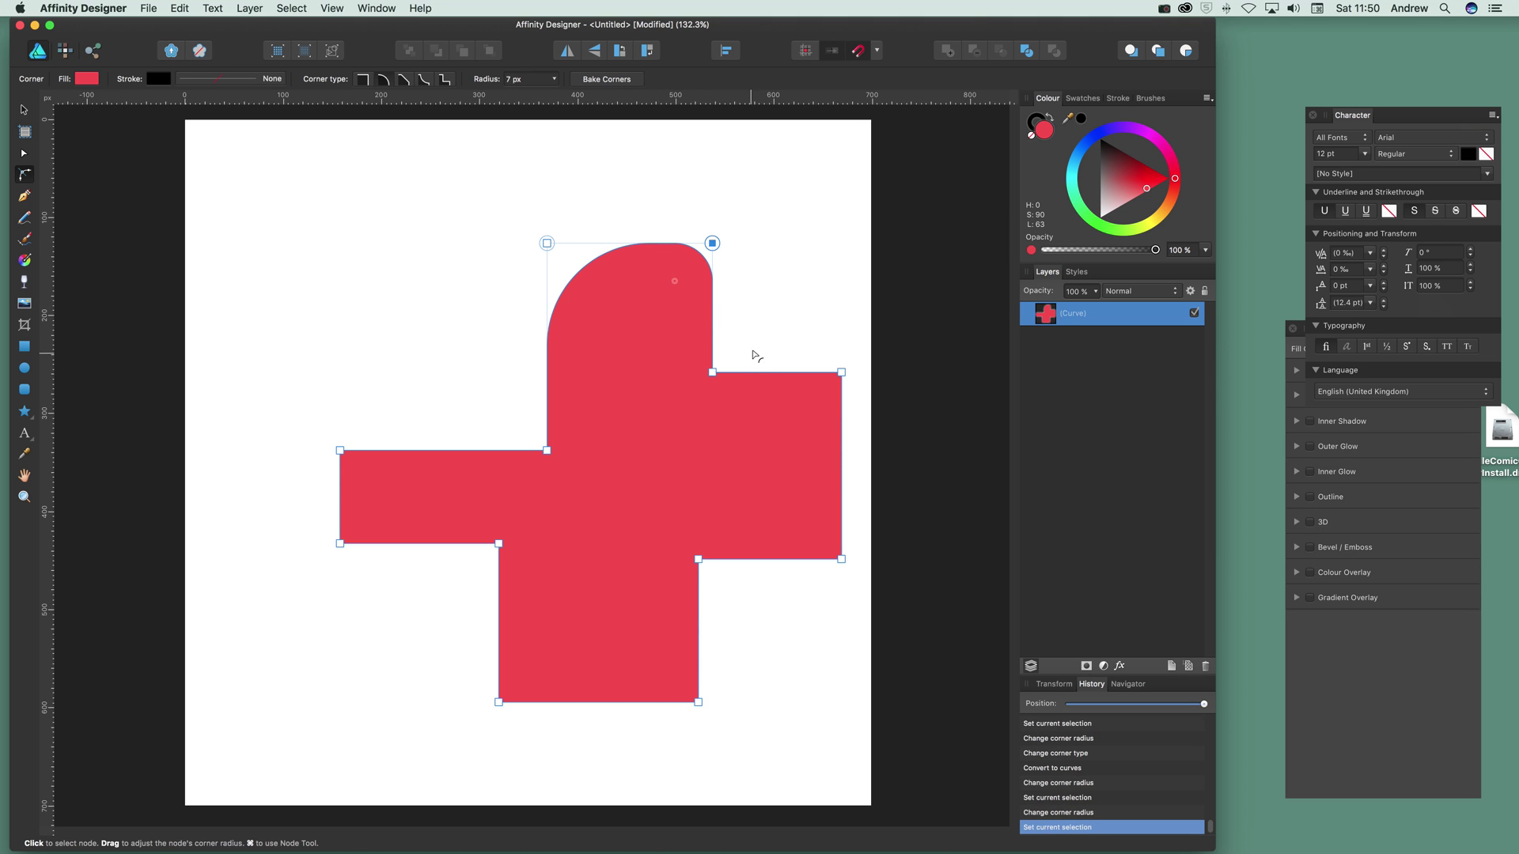
drag(712, 372, 780, 326)
drag(841, 371, 622, 417)
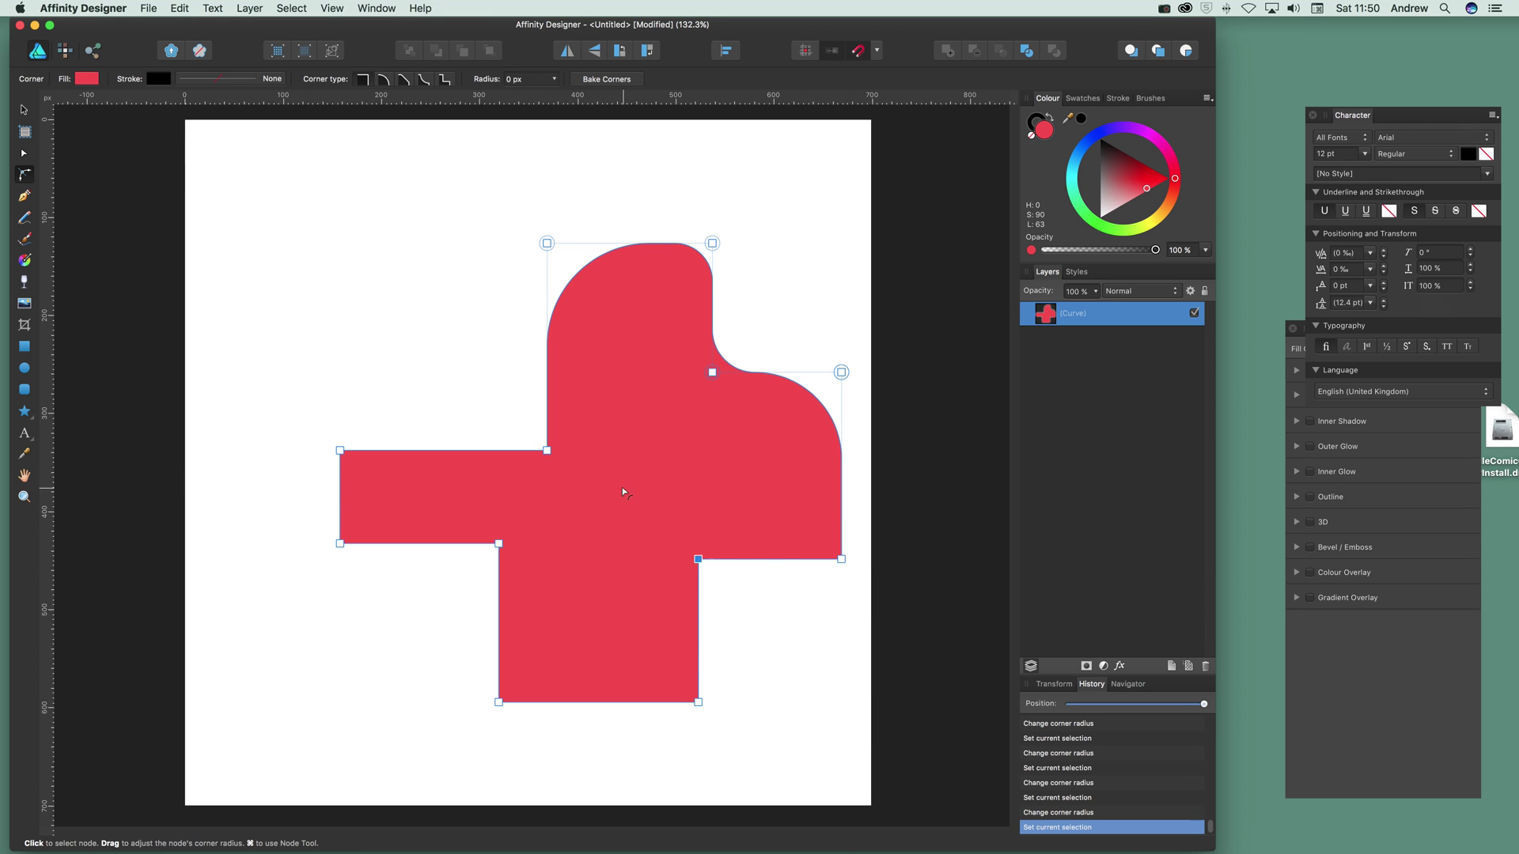
drag(699, 560, 817, 696)
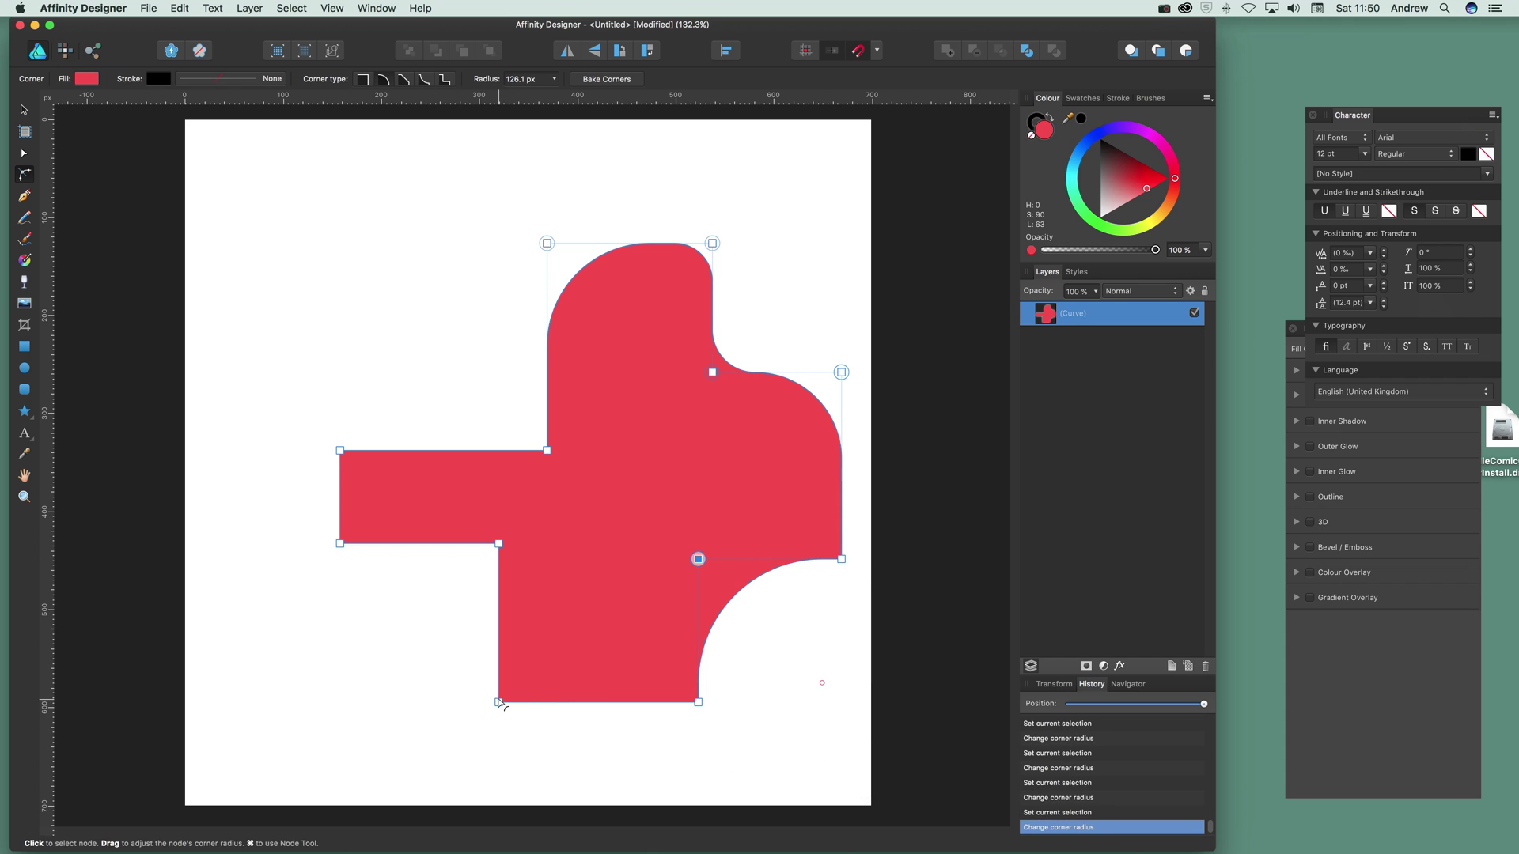
drag(499, 701, 602, 569)
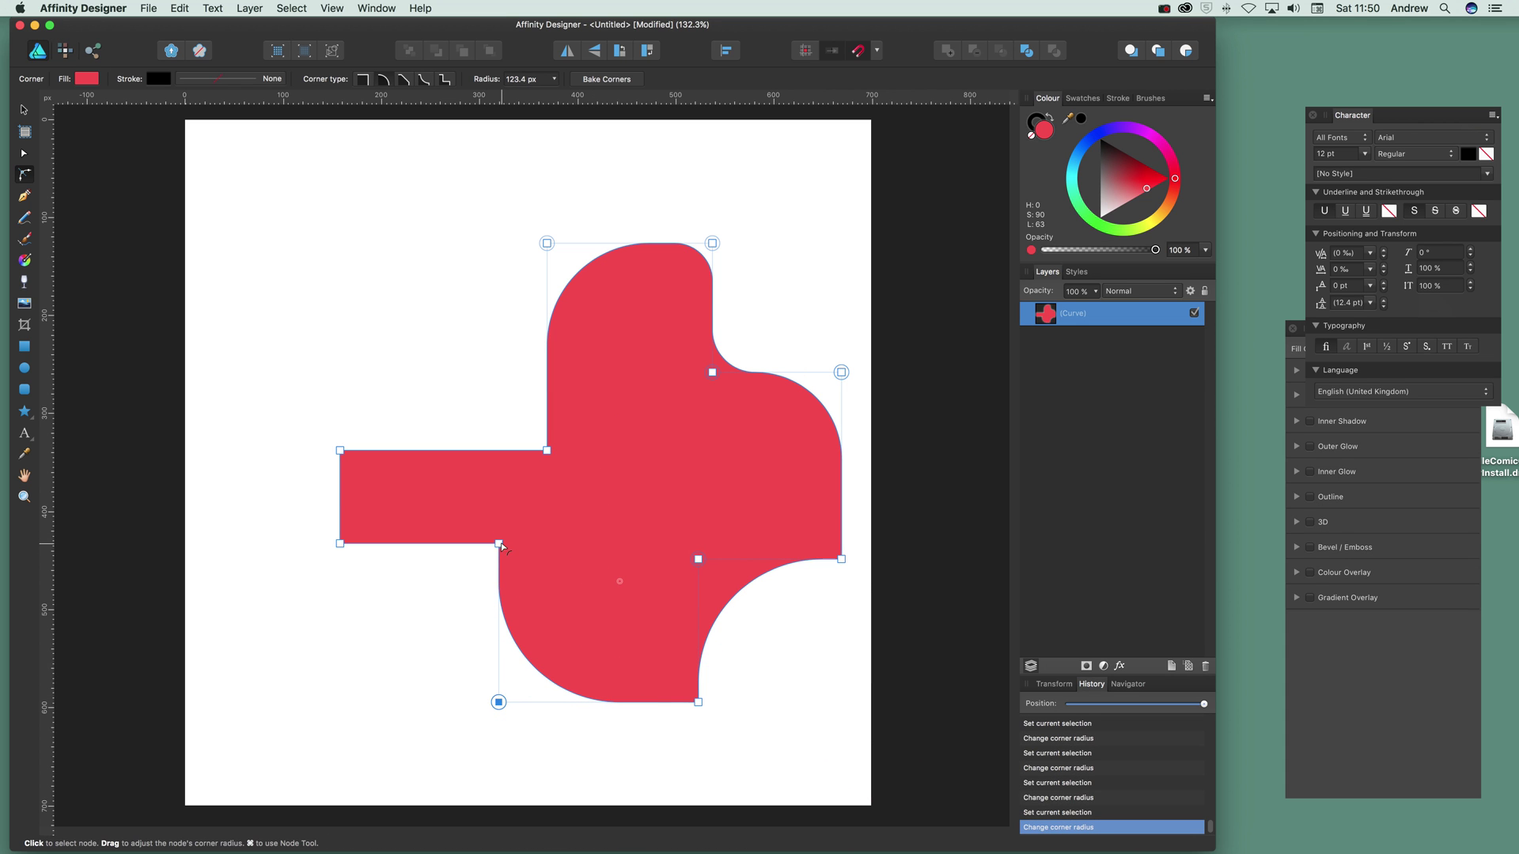
drag(499, 543, 420, 620)
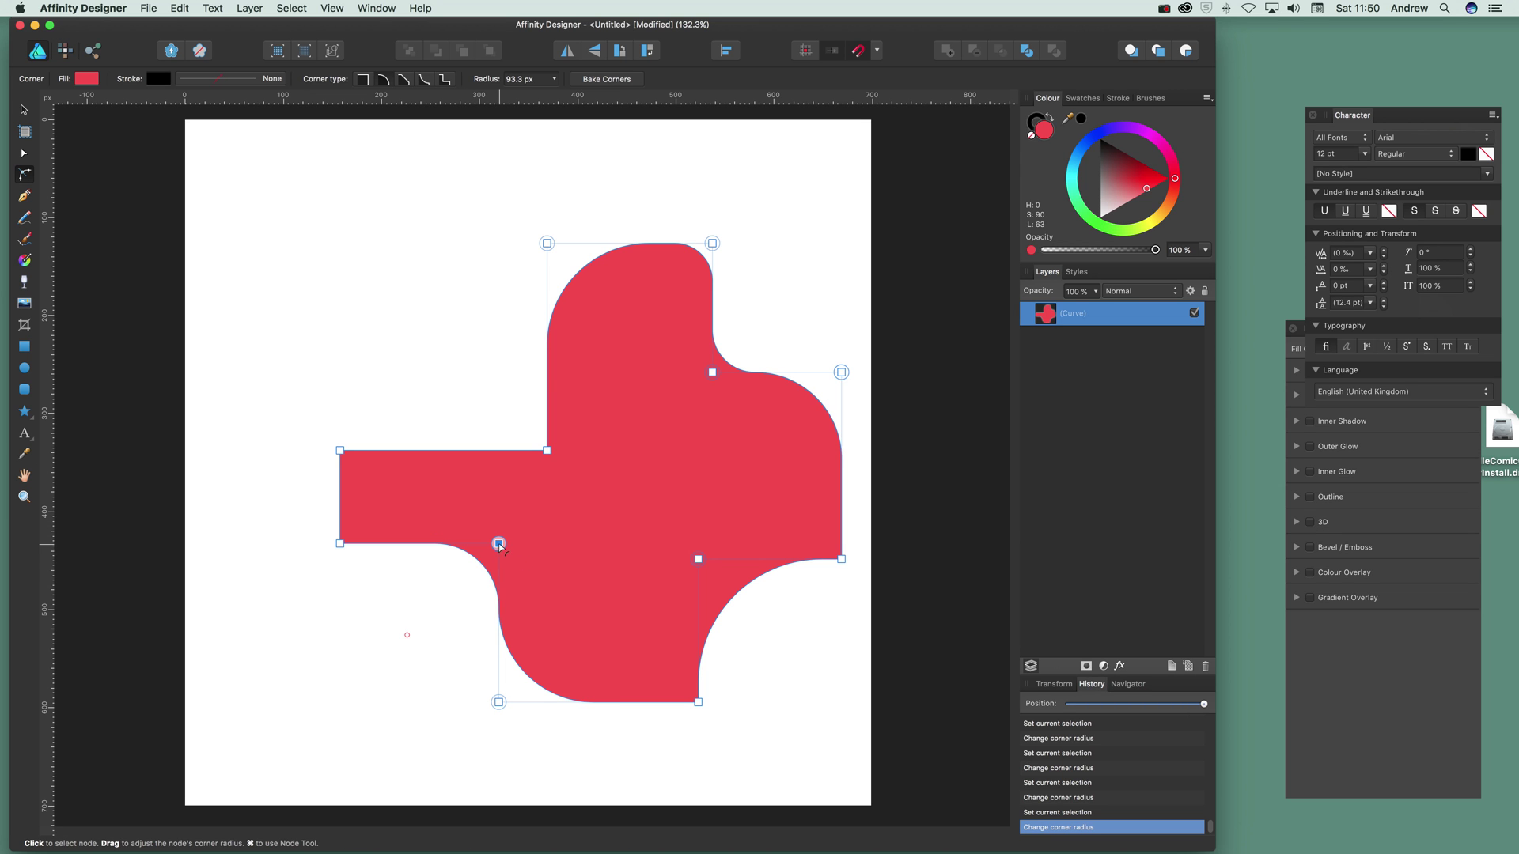
- Rework the lower-left inner corner's rounding and stepped type, then delete the shape
drag(500, 546, 595, 518)
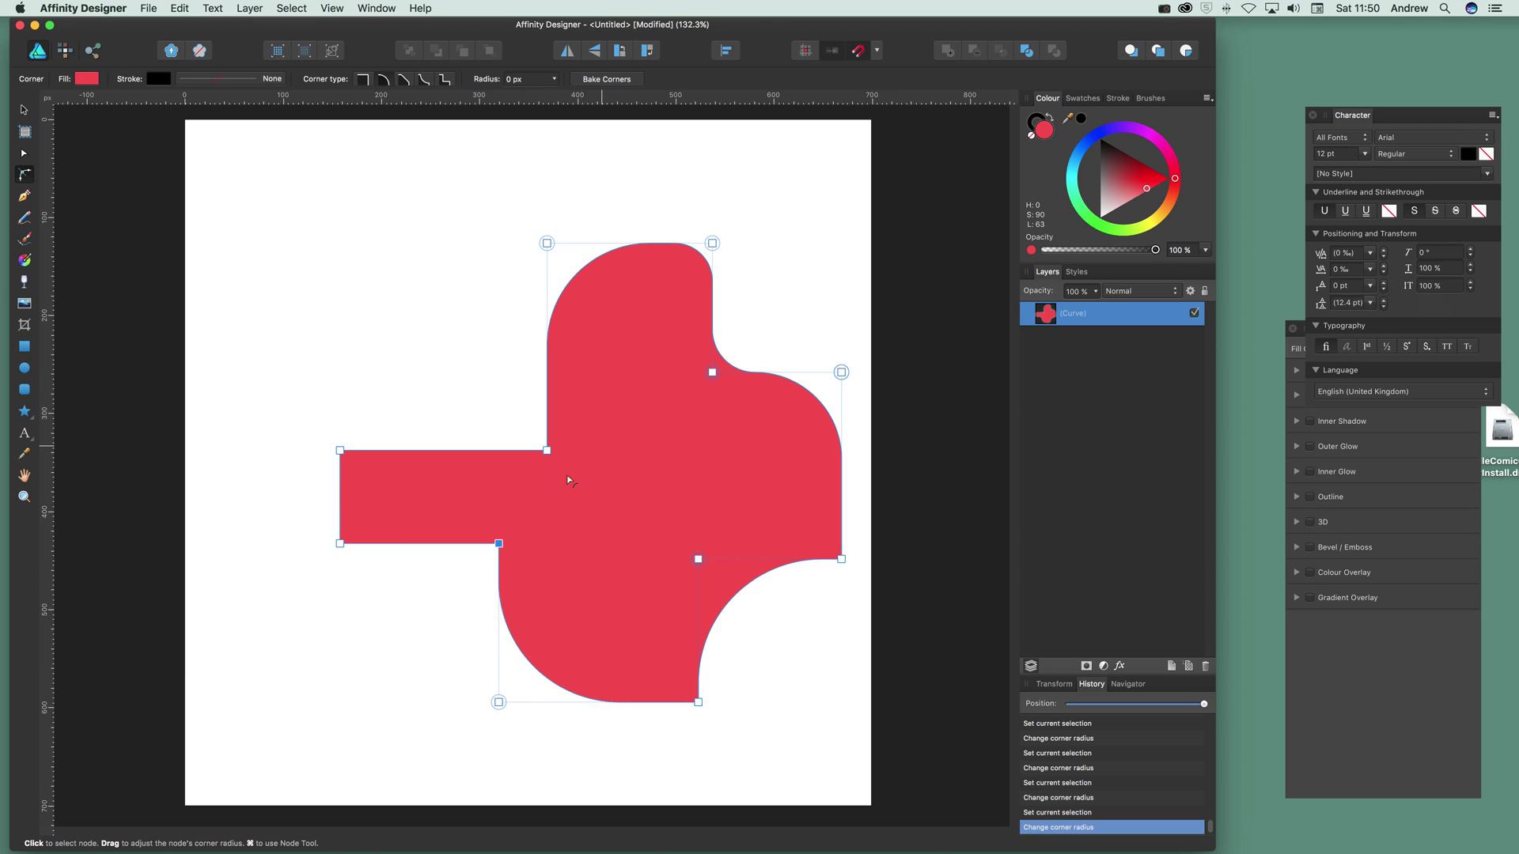
drag(498, 545, 381, 695)
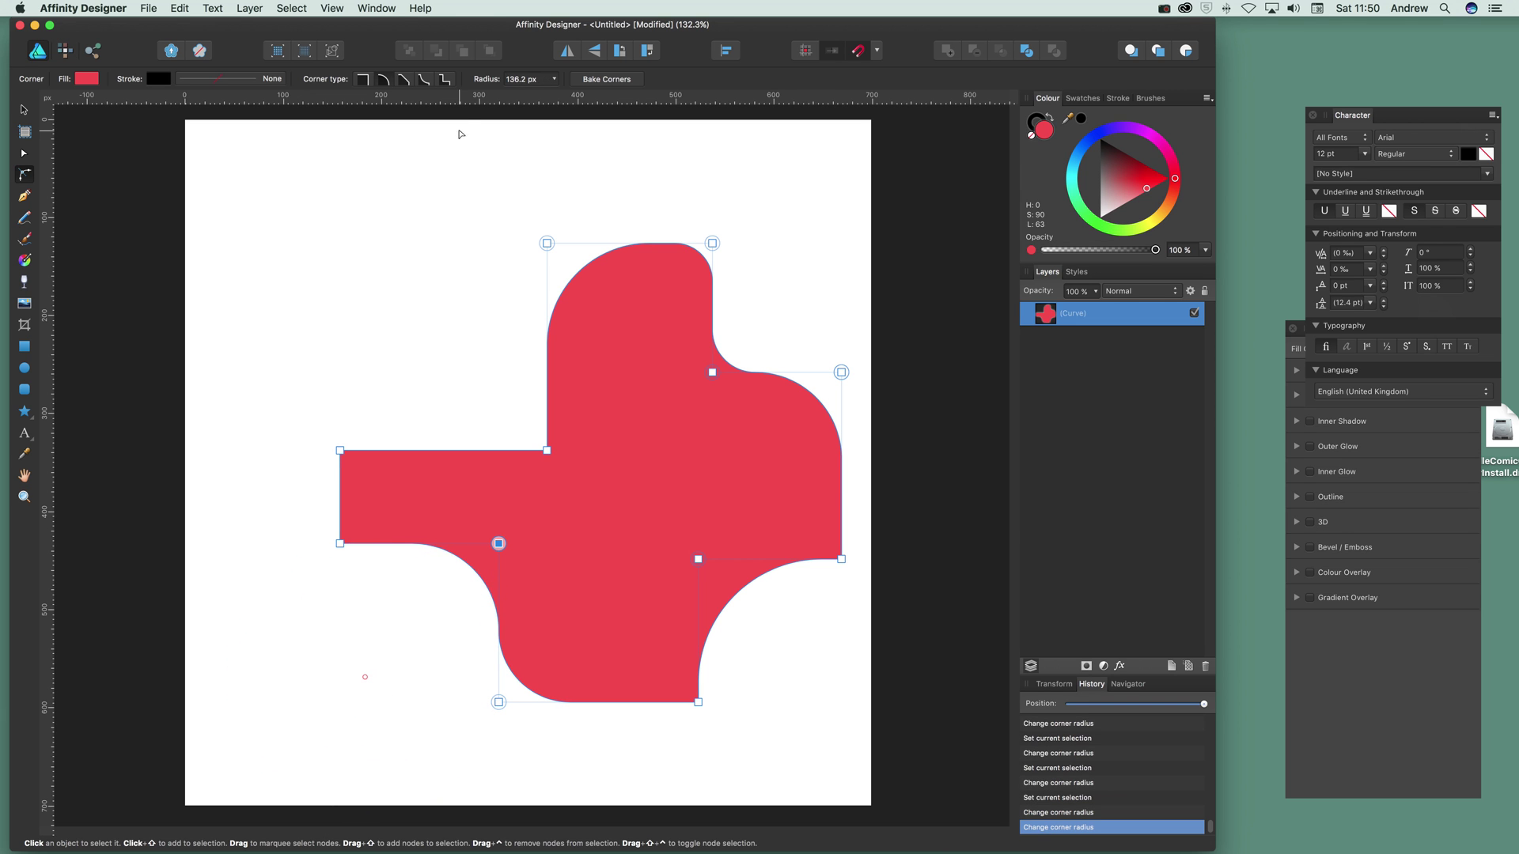
click(446, 80)
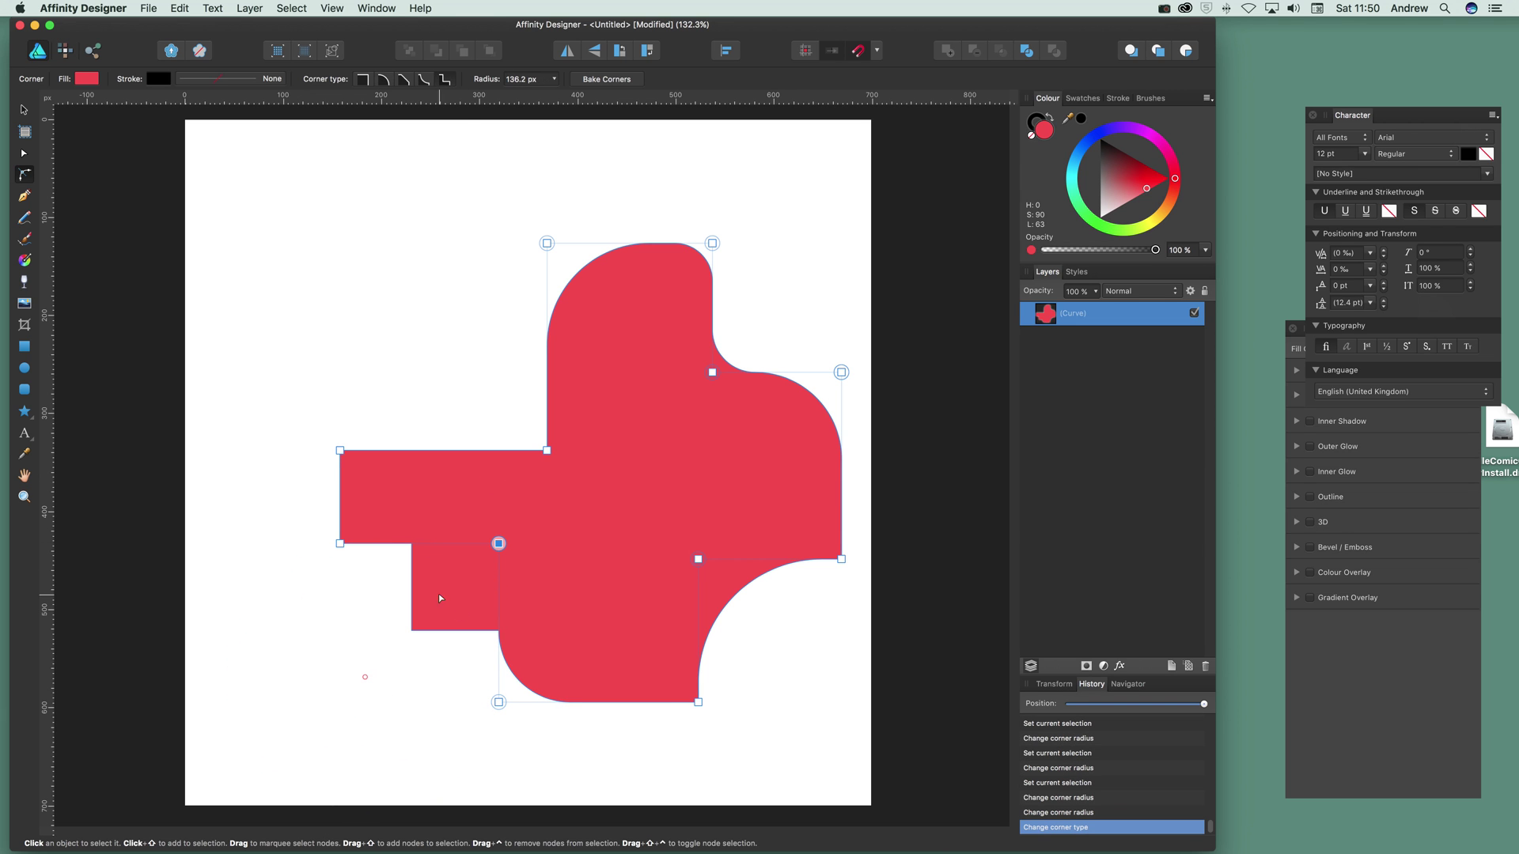
drag(366, 678, 458, 607)
drag(499, 543, 463, 611)
click(499, 544)
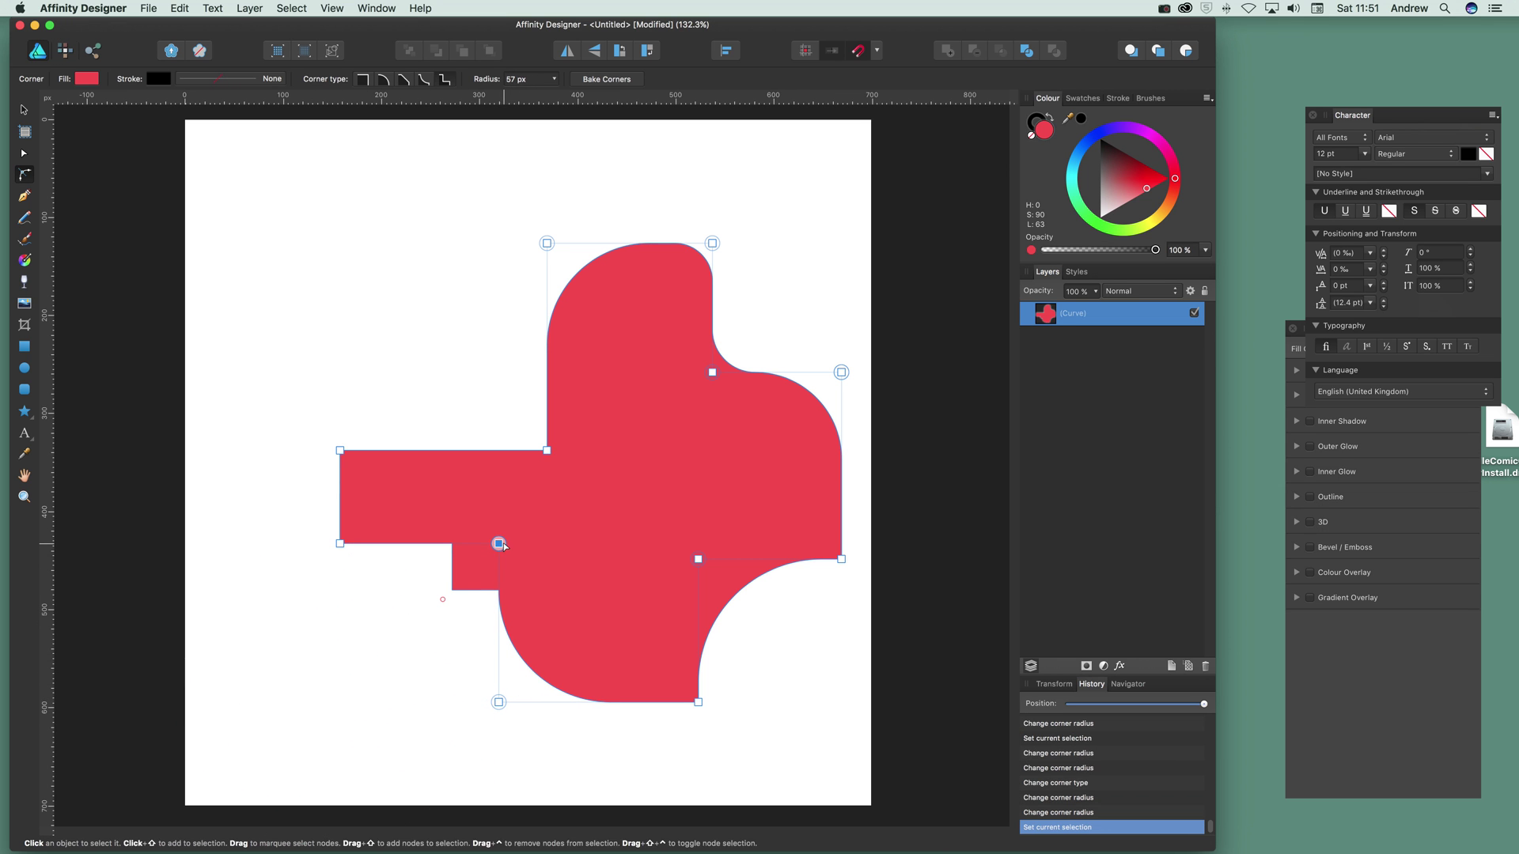
drag(498, 543, 421, 627)
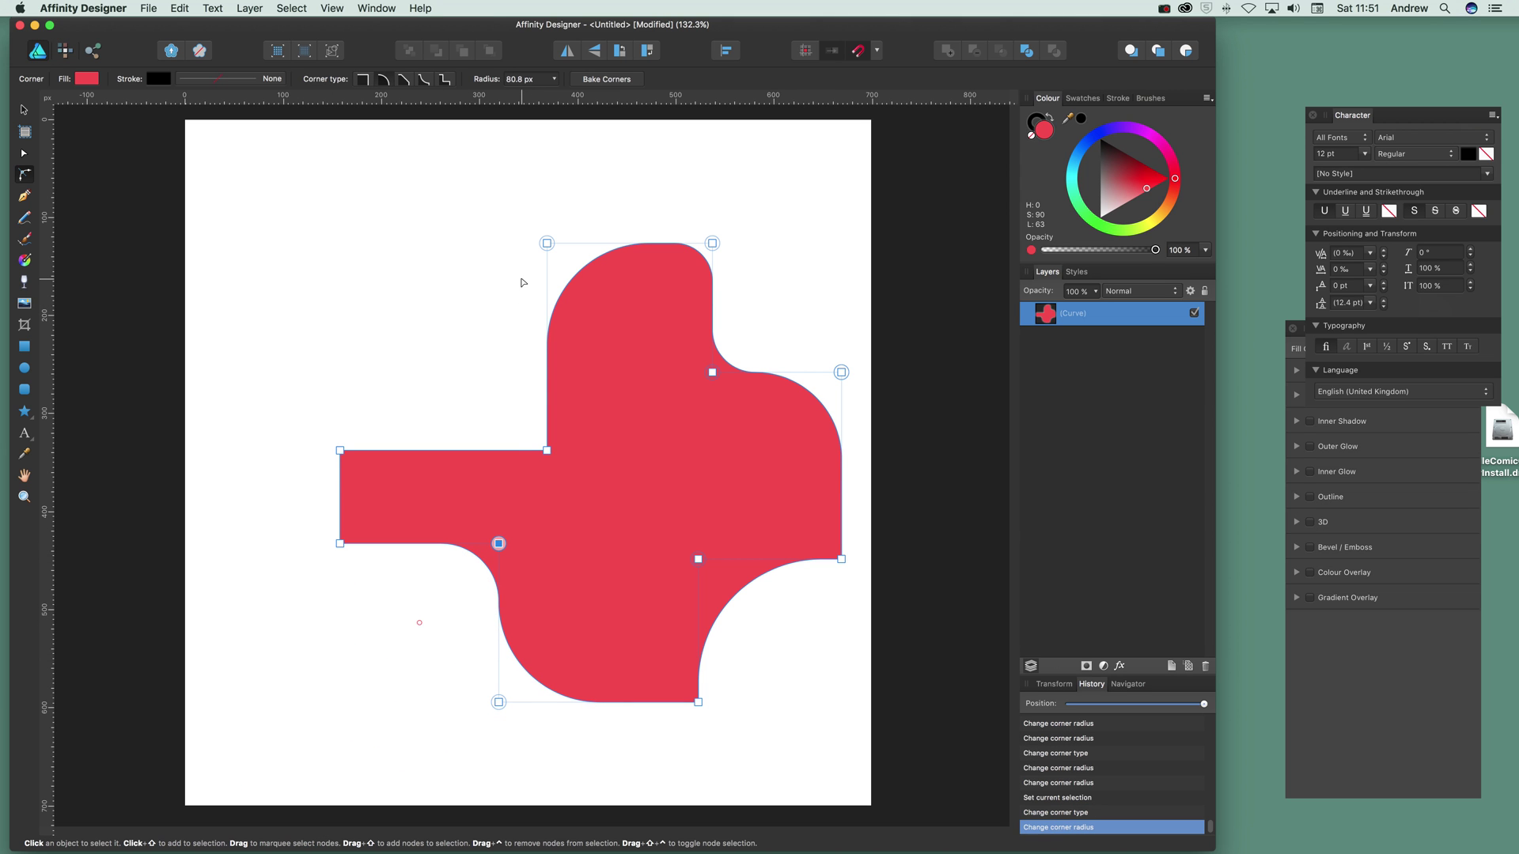
key(Delete)
key(Delete)
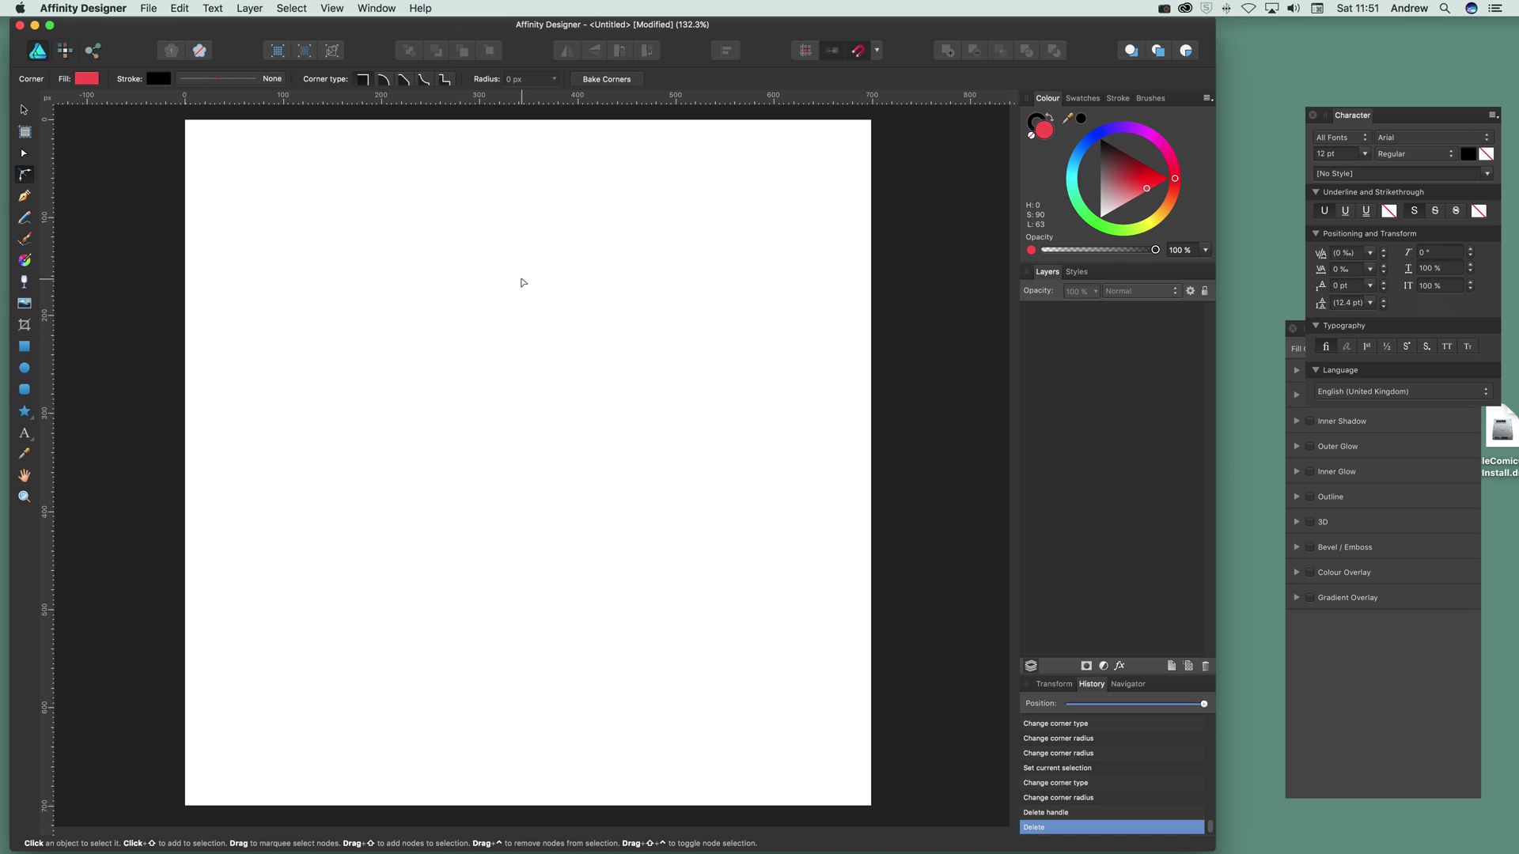
- Add the artistic text 'type' and enlarge it to 230.4 pt Arial in the page centre
click(25, 433)
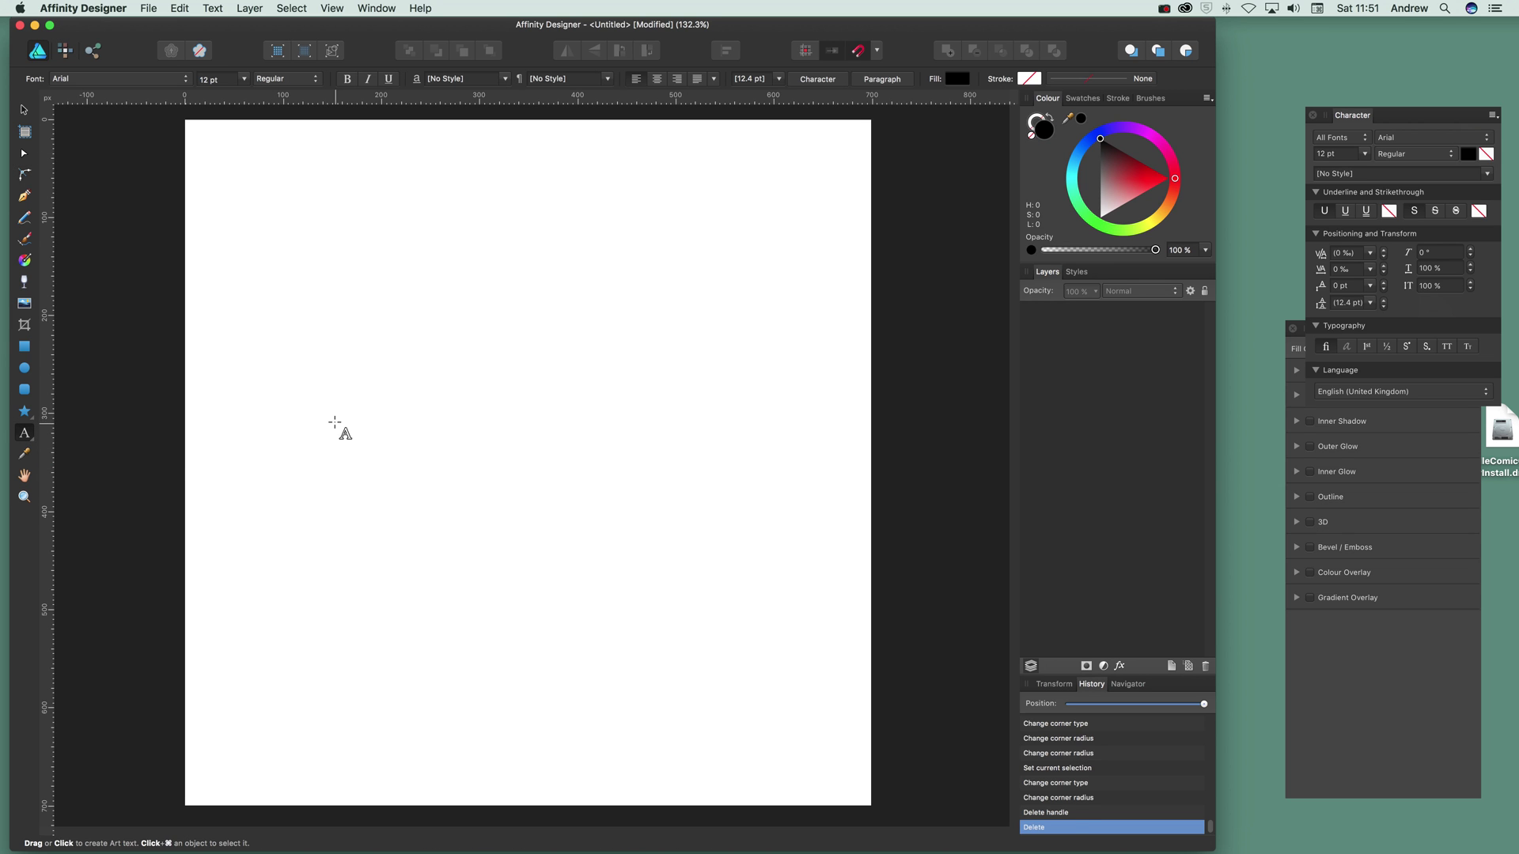
click(334, 421)
text(type)
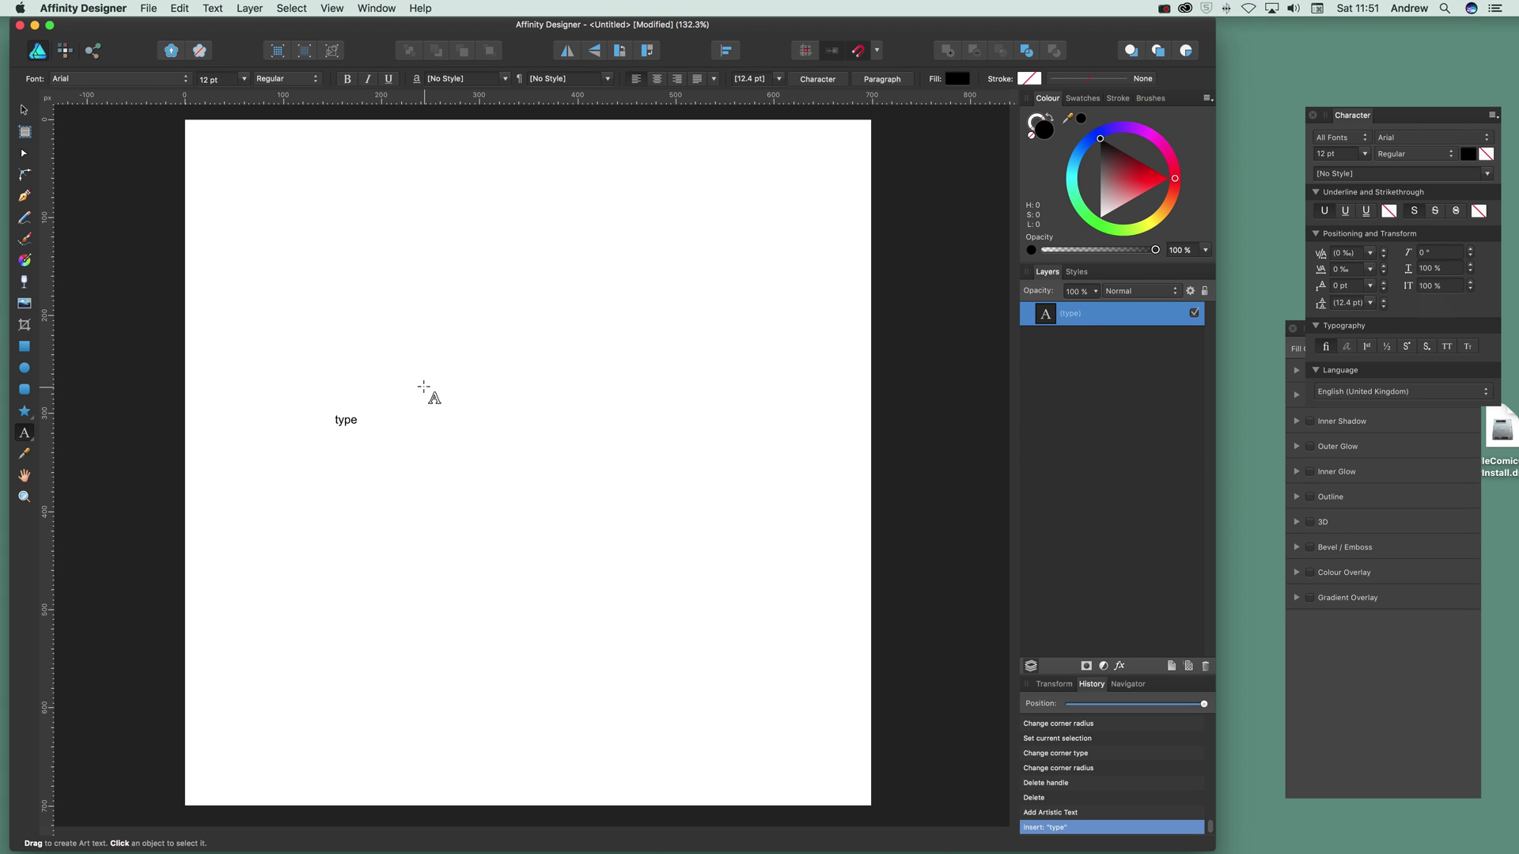
key(Escape)
click(24, 110)
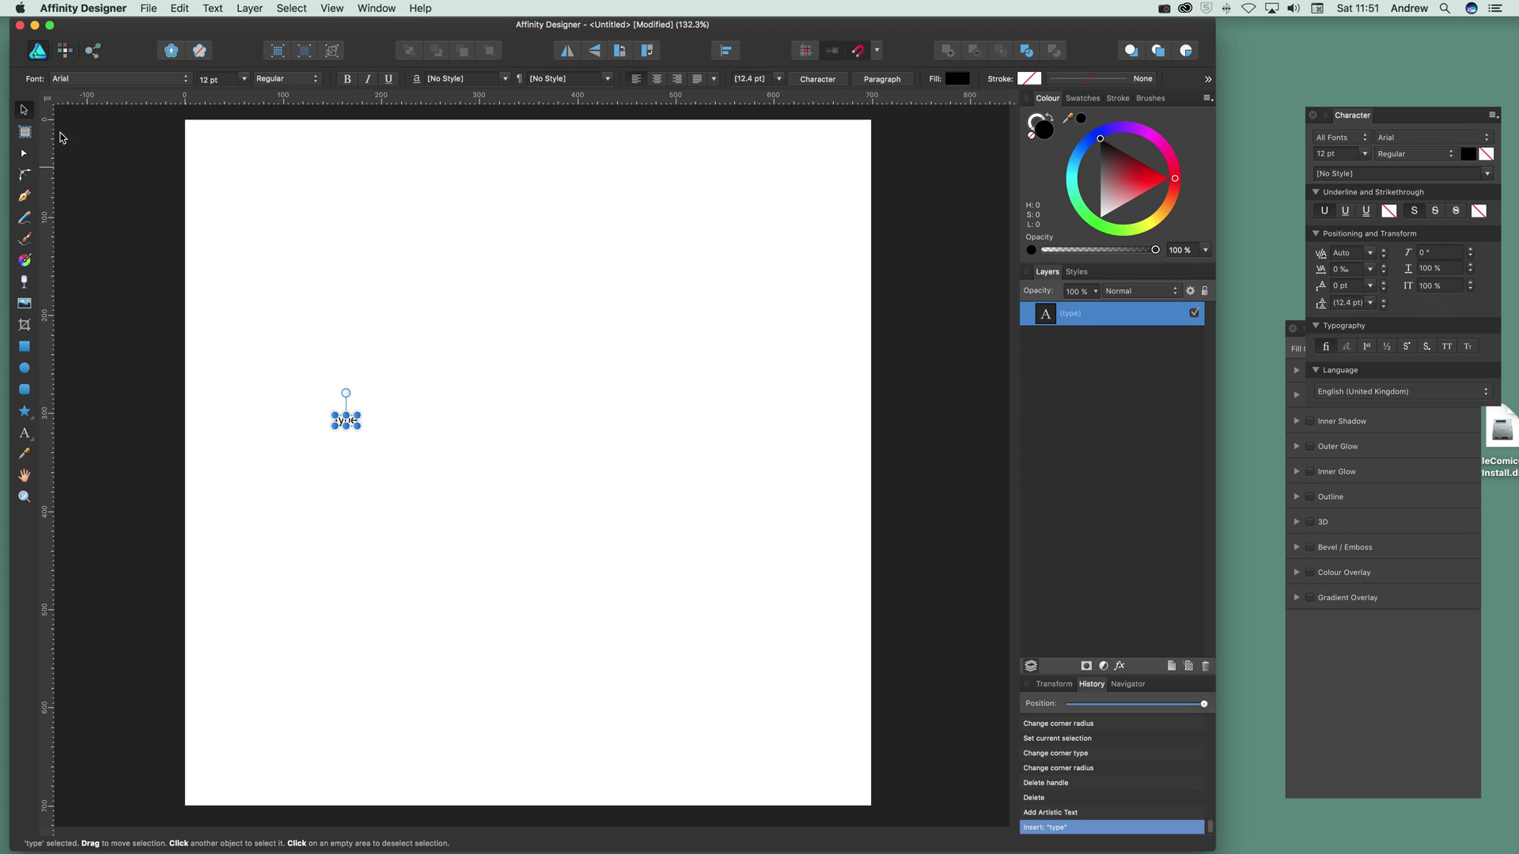
drag(358, 427, 758, 657)
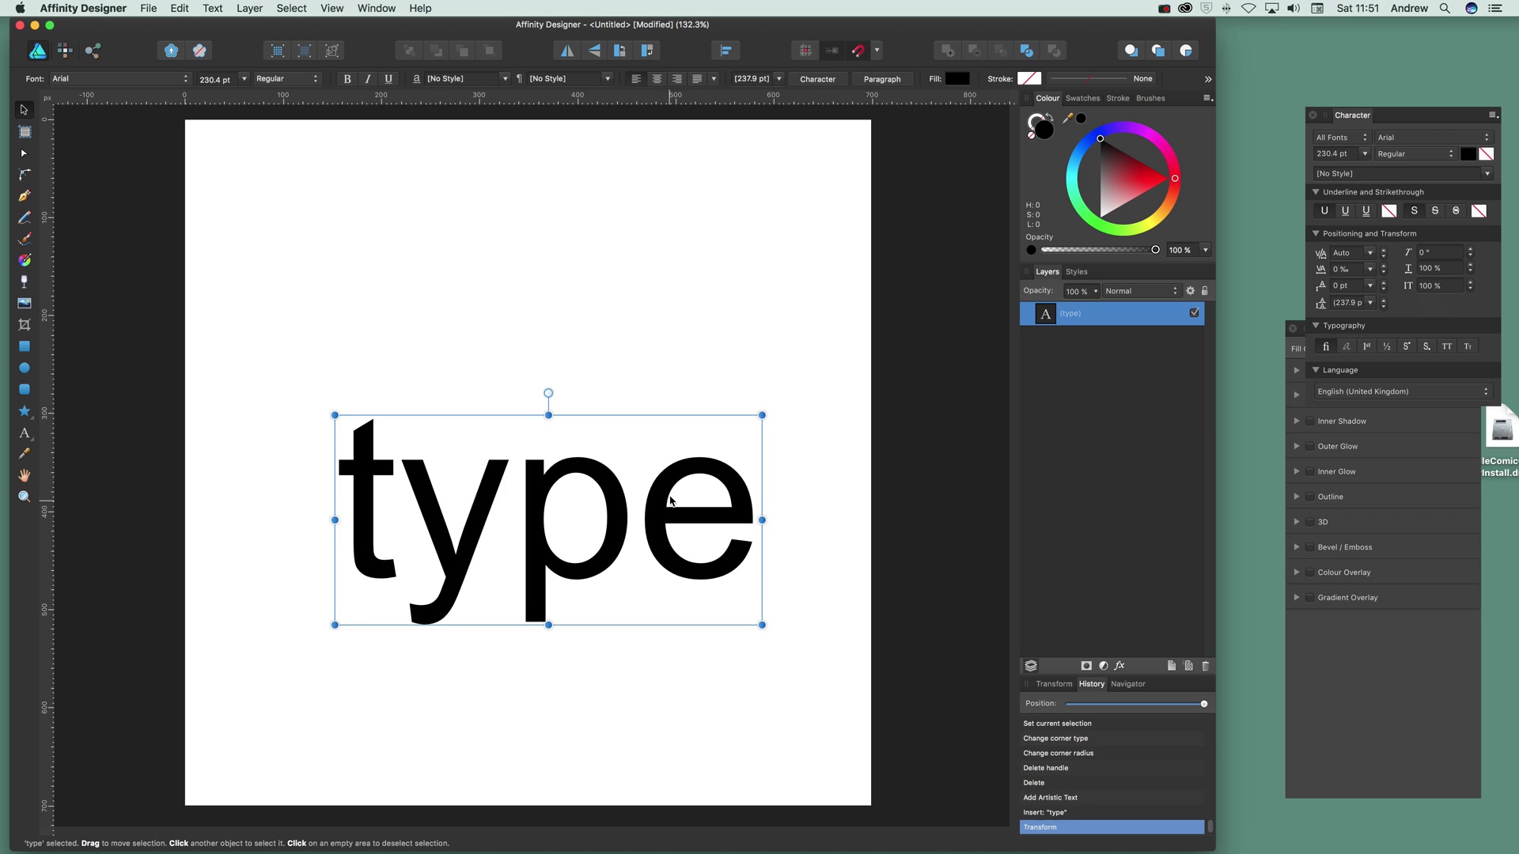
drag(671, 498, 621, 439)
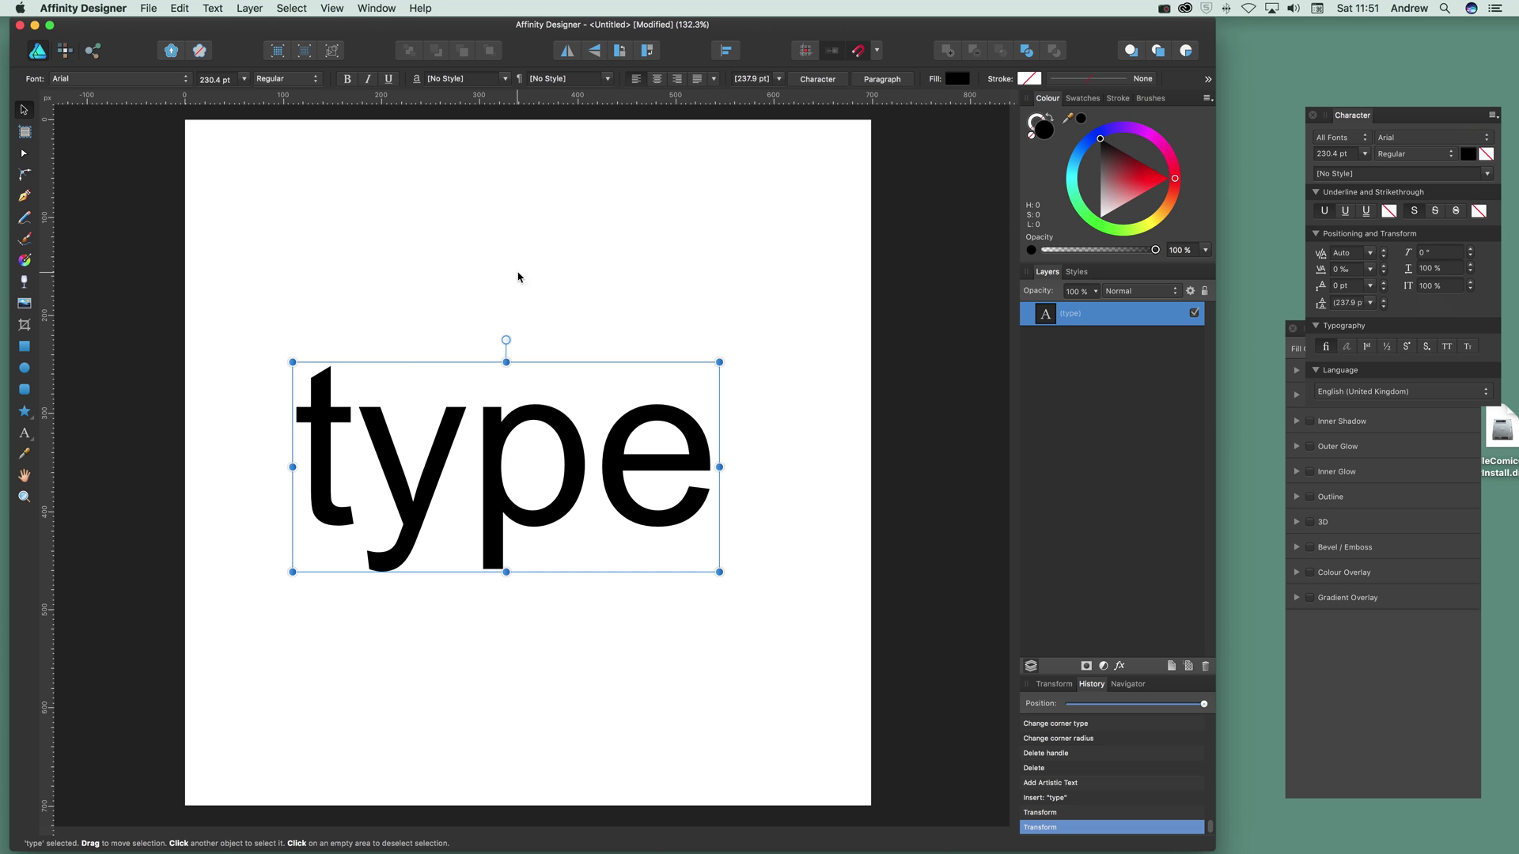
- Convert the word 'type' to curves and ungroup it into four separate letter shapes
click(250, 9)
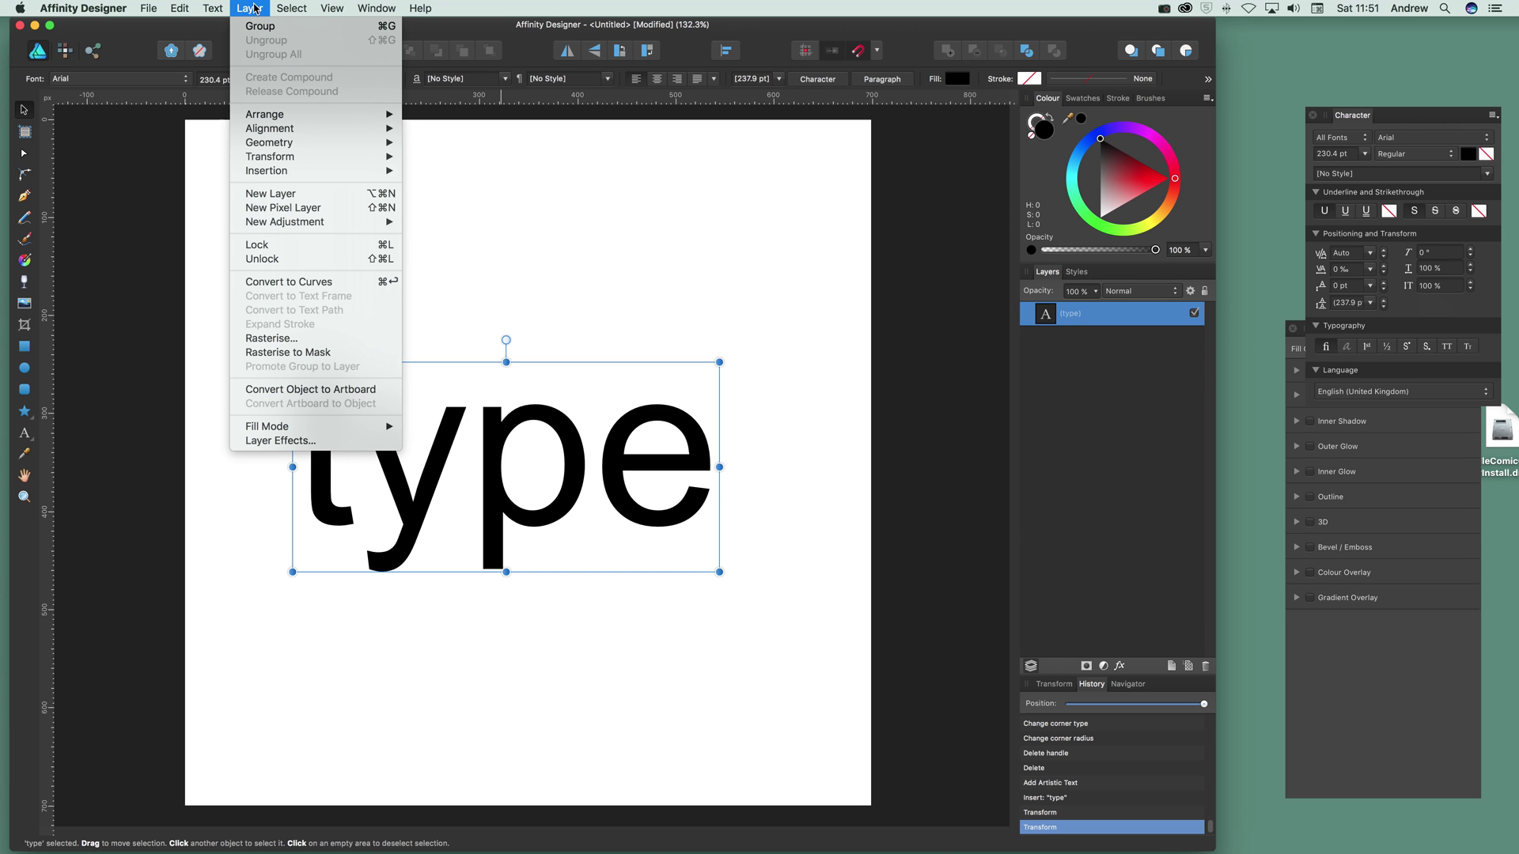
click(283, 287)
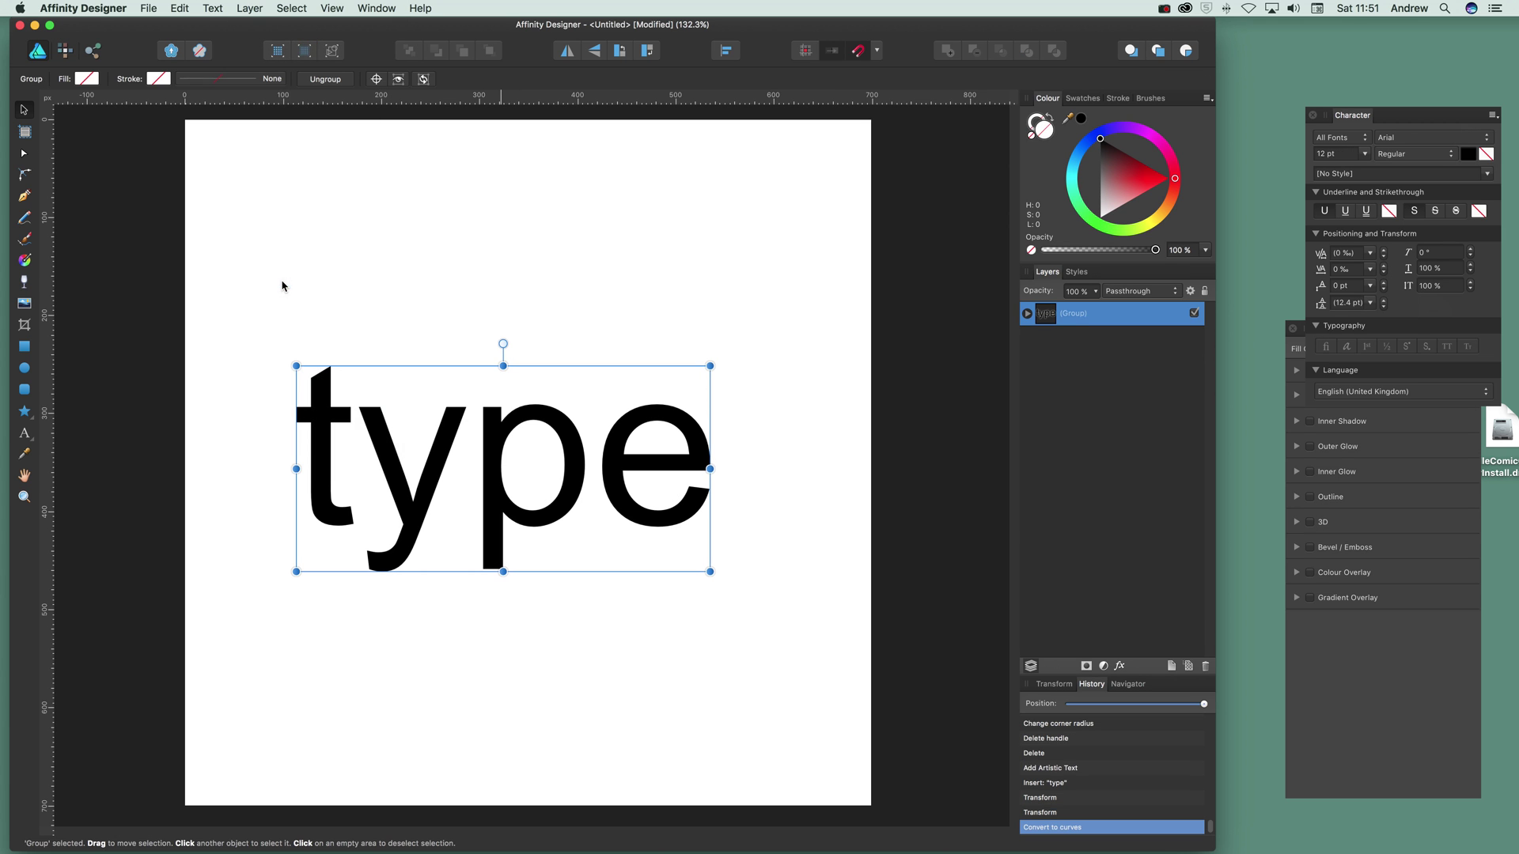
click(24, 174)
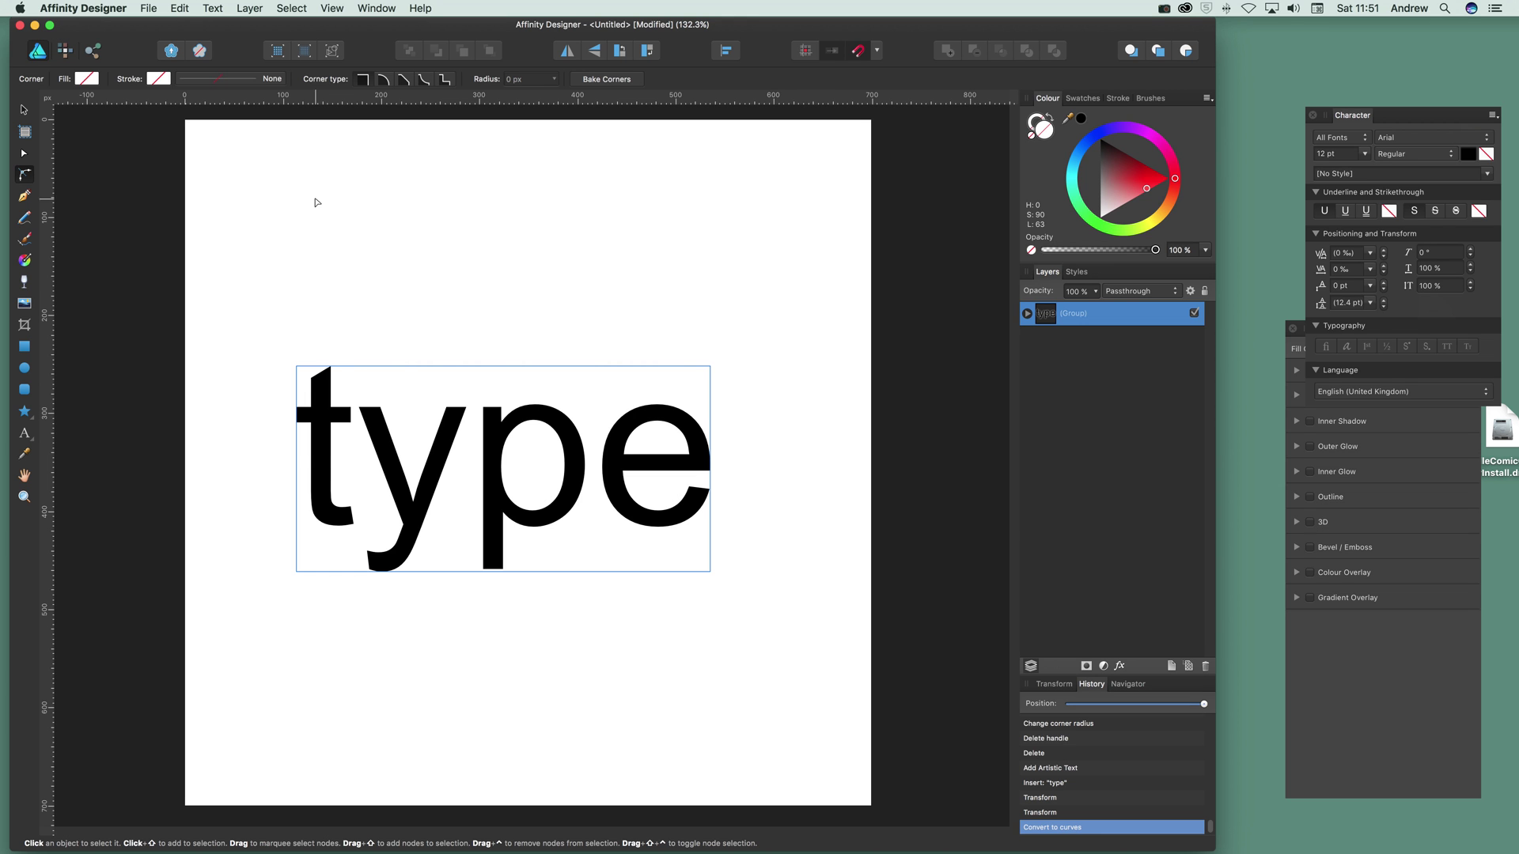
click(240, 9)
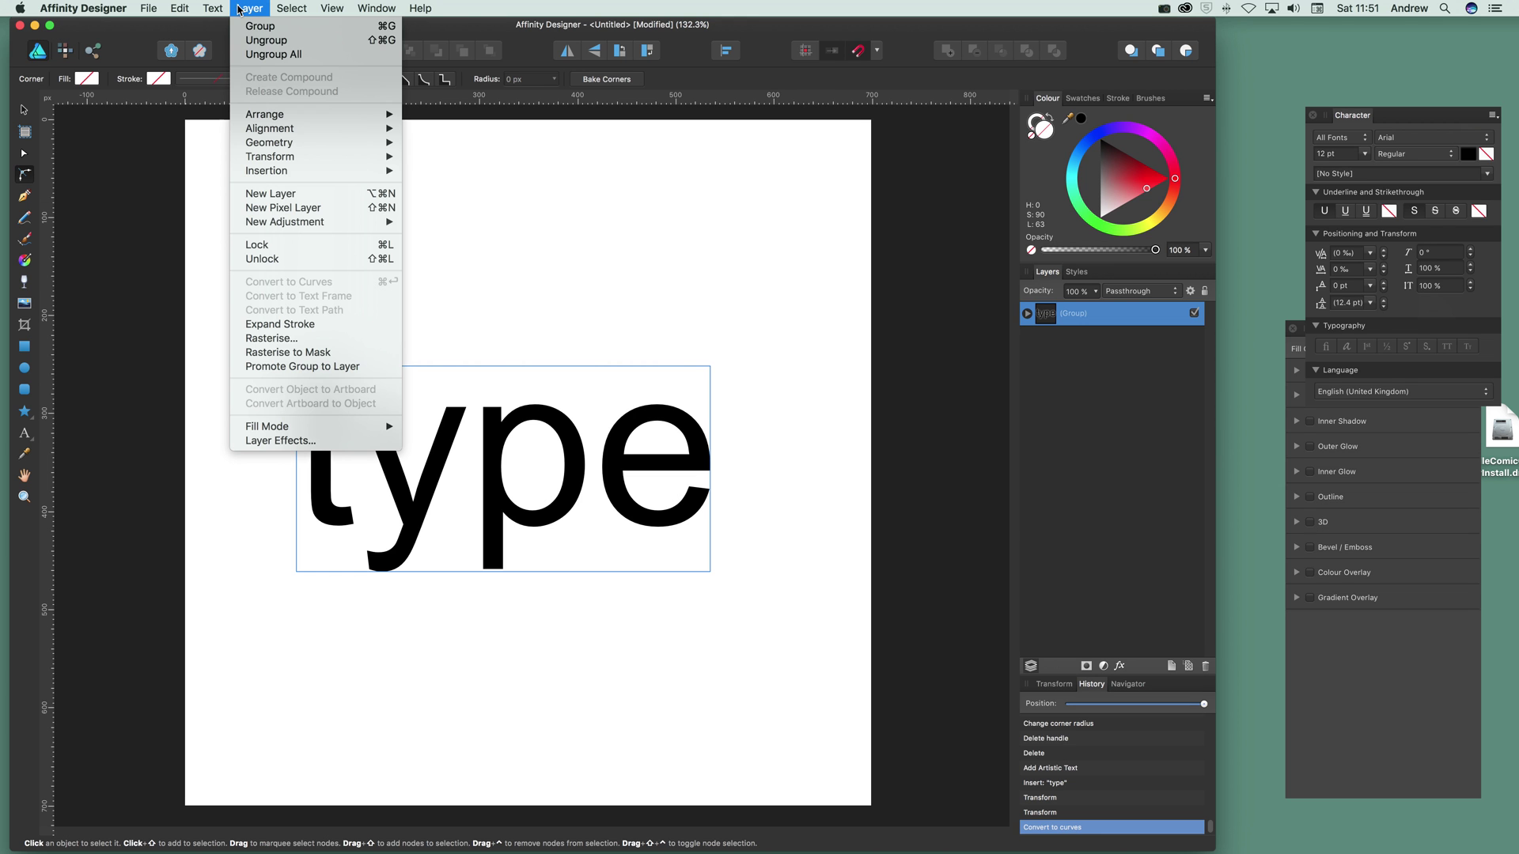
click(254, 41)
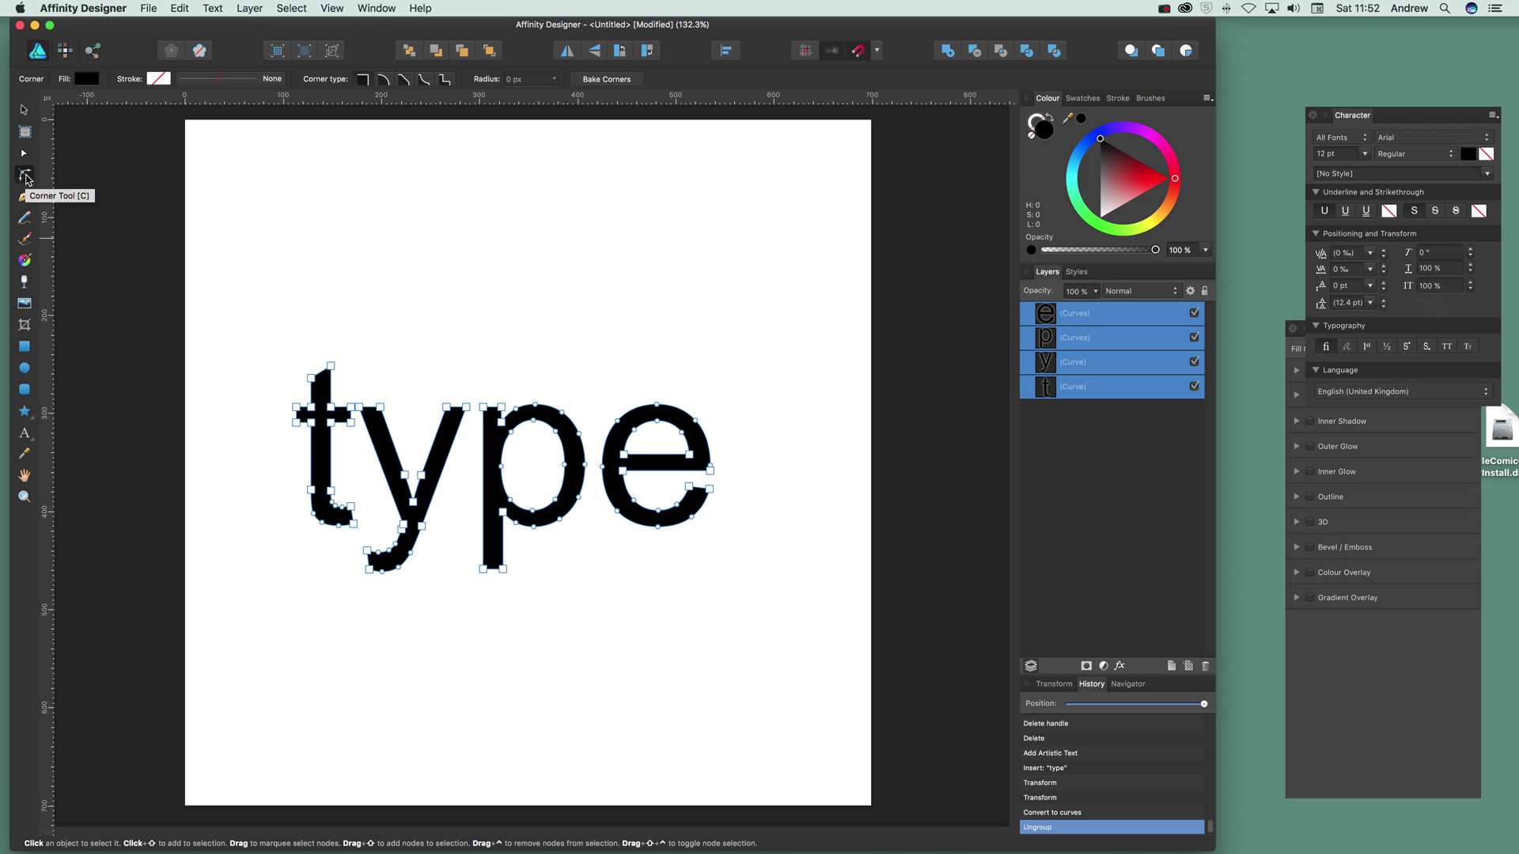
- Round individual corners of the t, the y's inner corner and the p's stem and inner corner
click(312, 378)
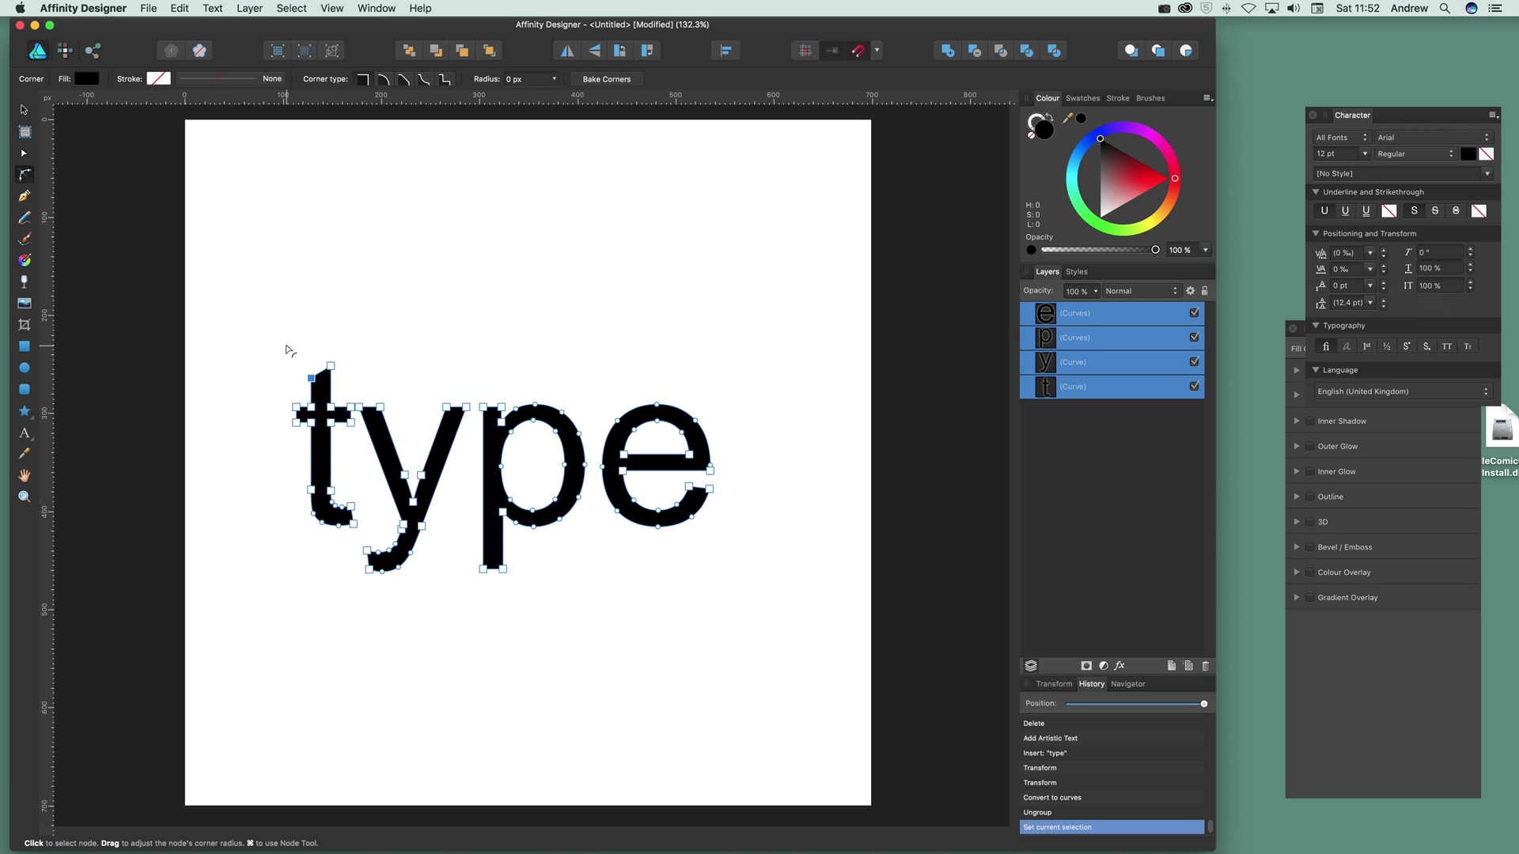
drag(312, 378, 356, 392)
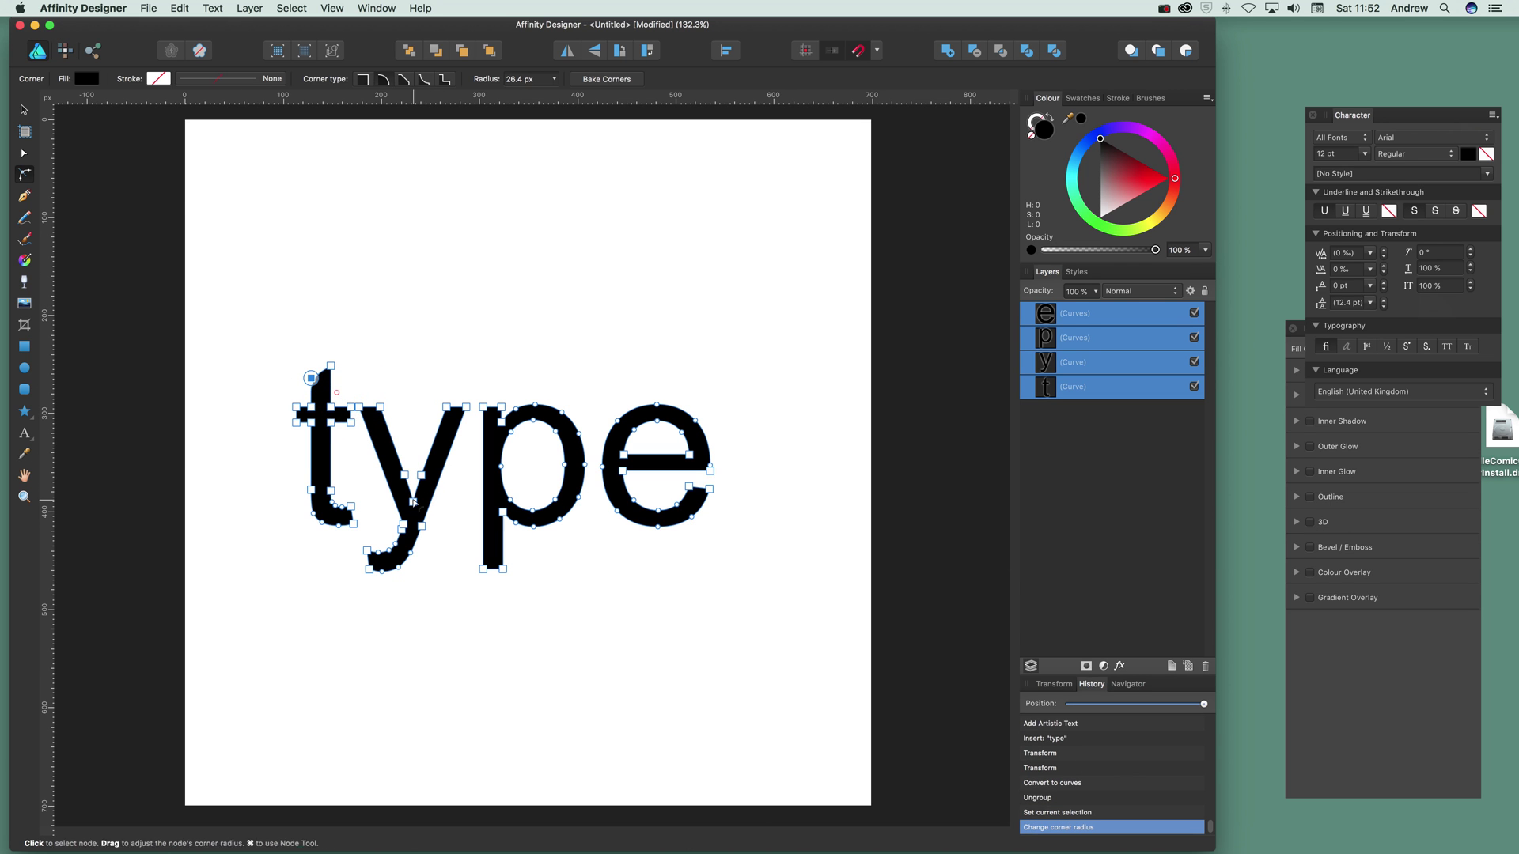
click(413, 502)
drag(412, 472, 415, 478)
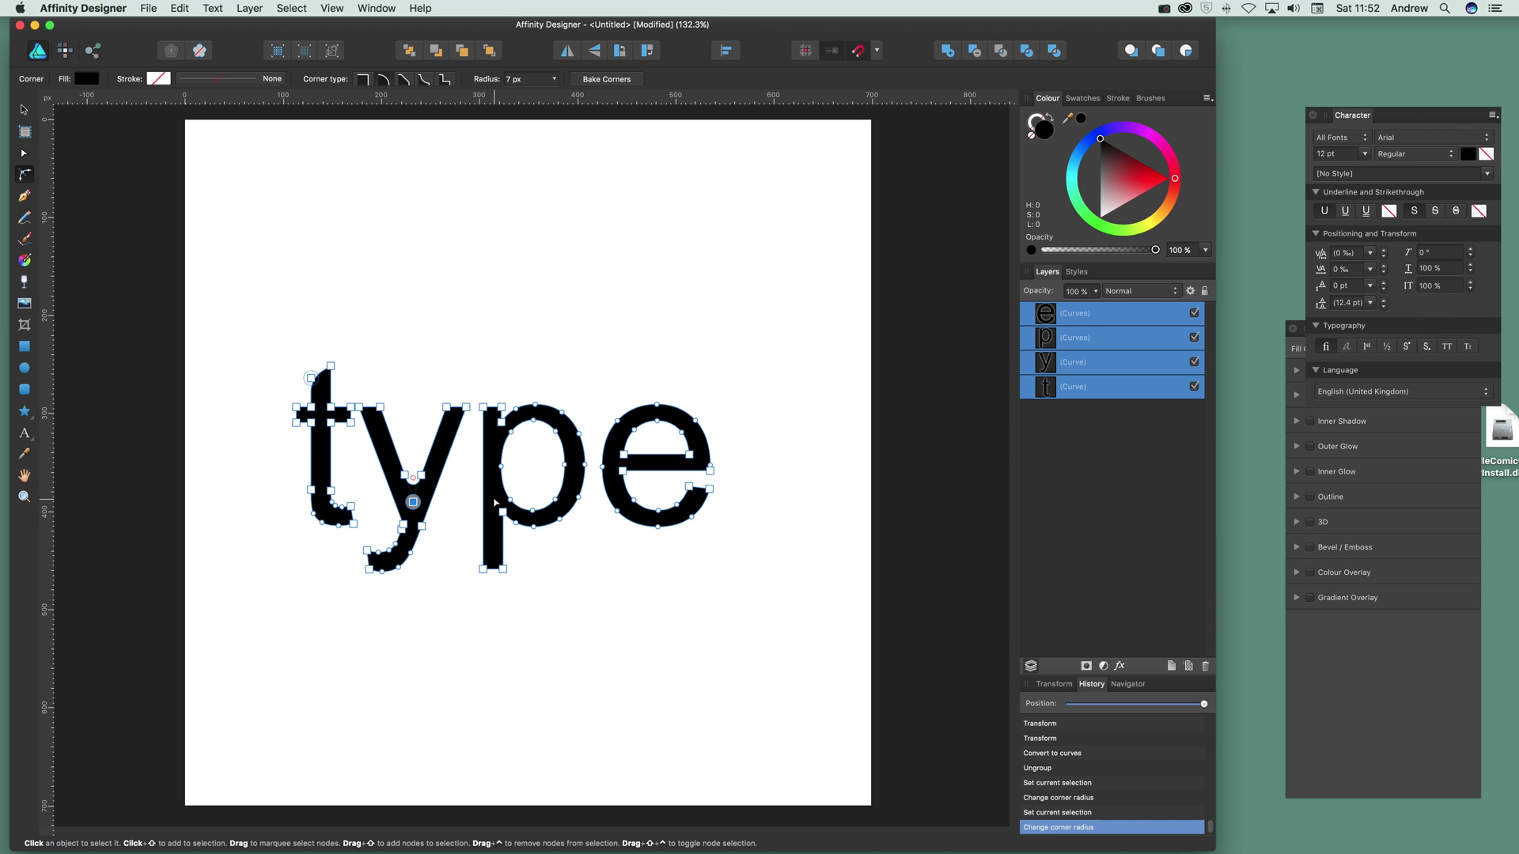
click(503, 512)
click(522, 553)
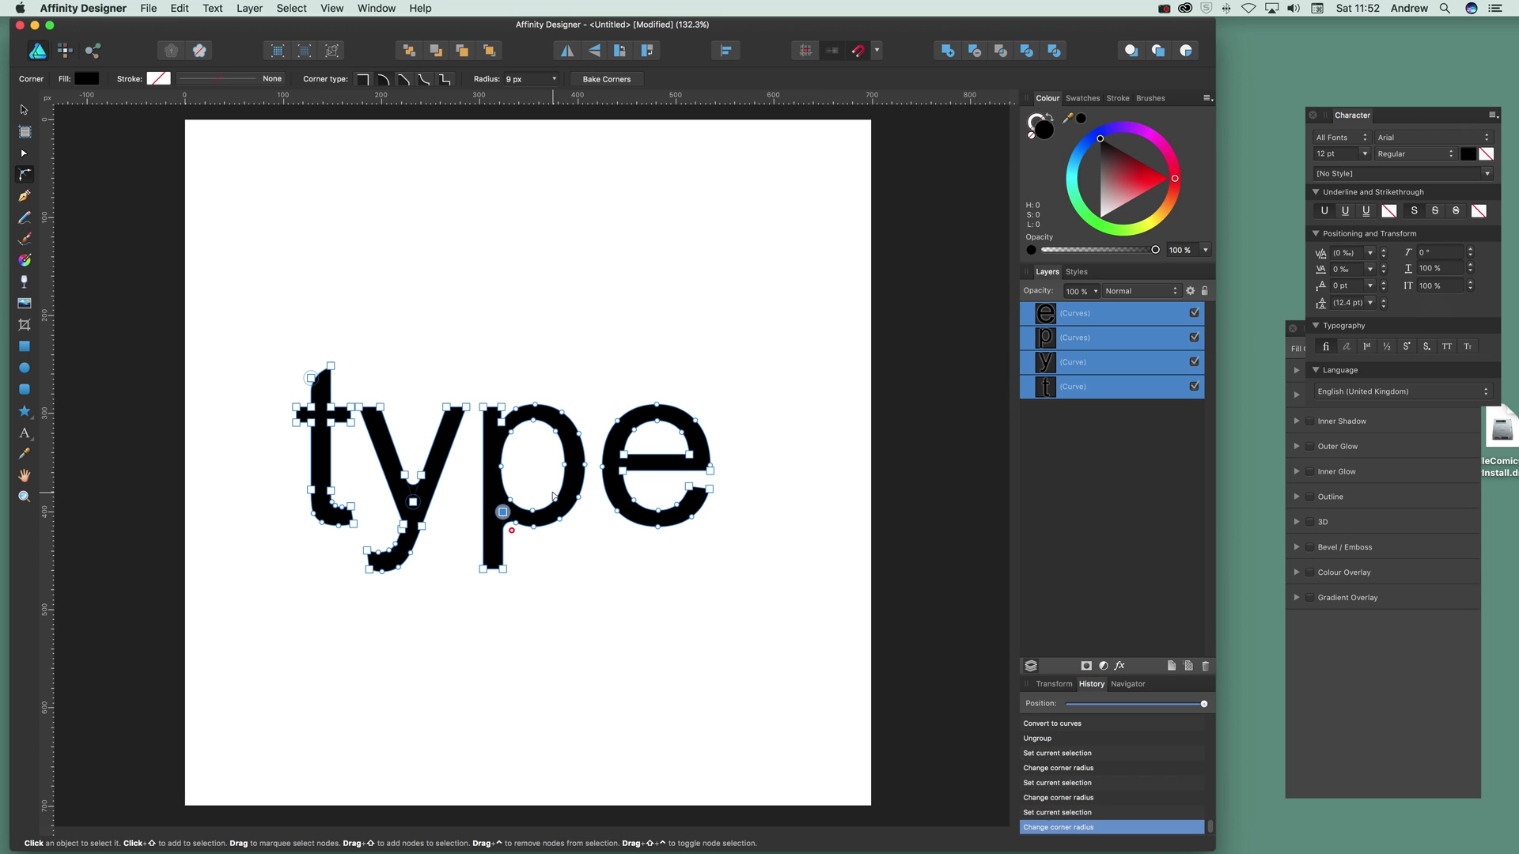
click(501, 421)
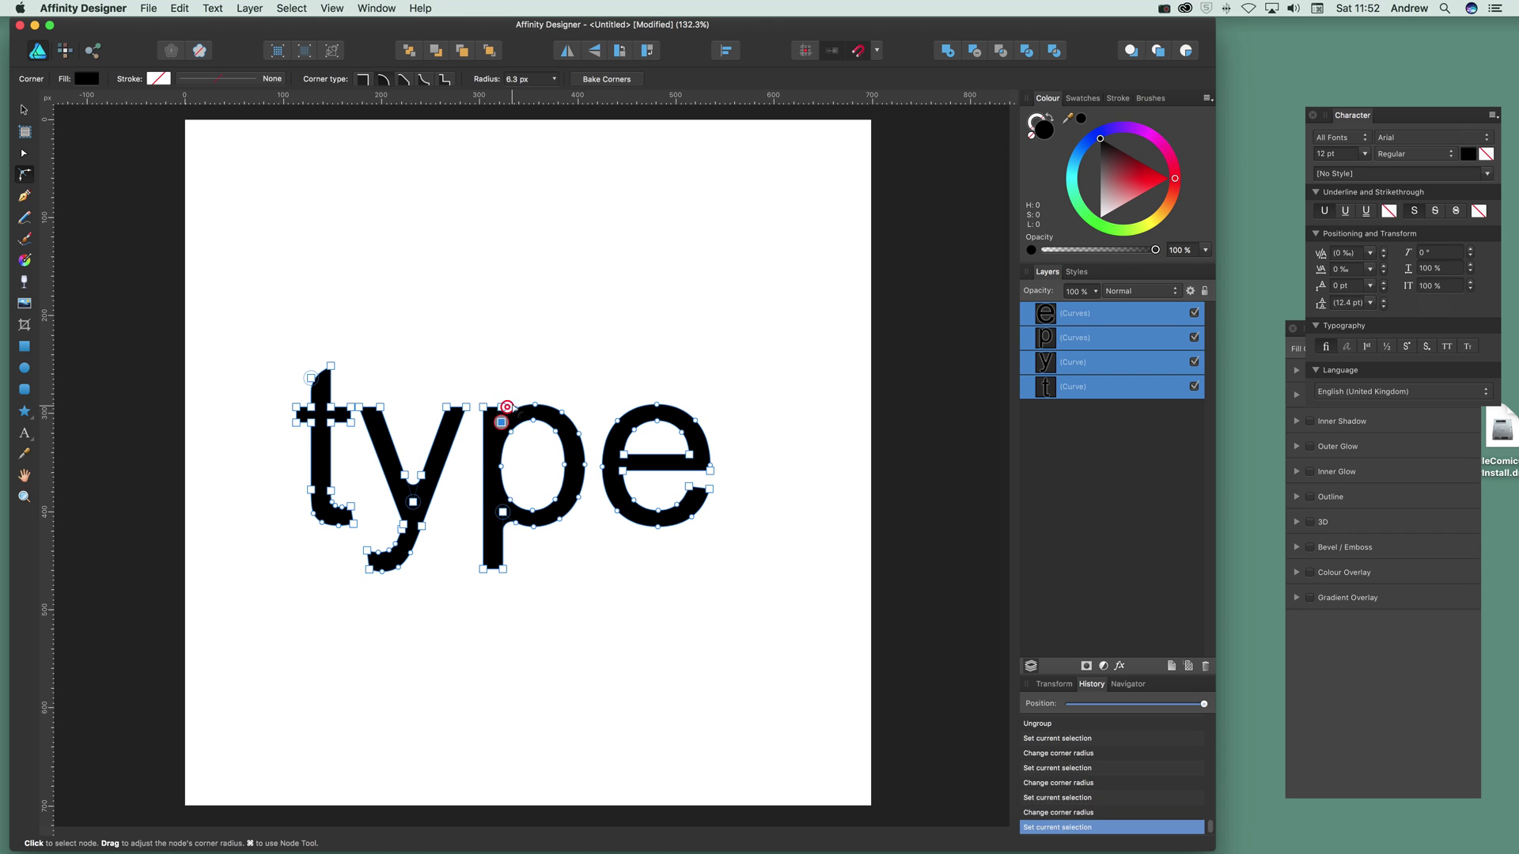
drag(511, 405, 507, 407)
- Select every letter node and set all corner radii to 43 px
drag(203, 299, 776, 674)
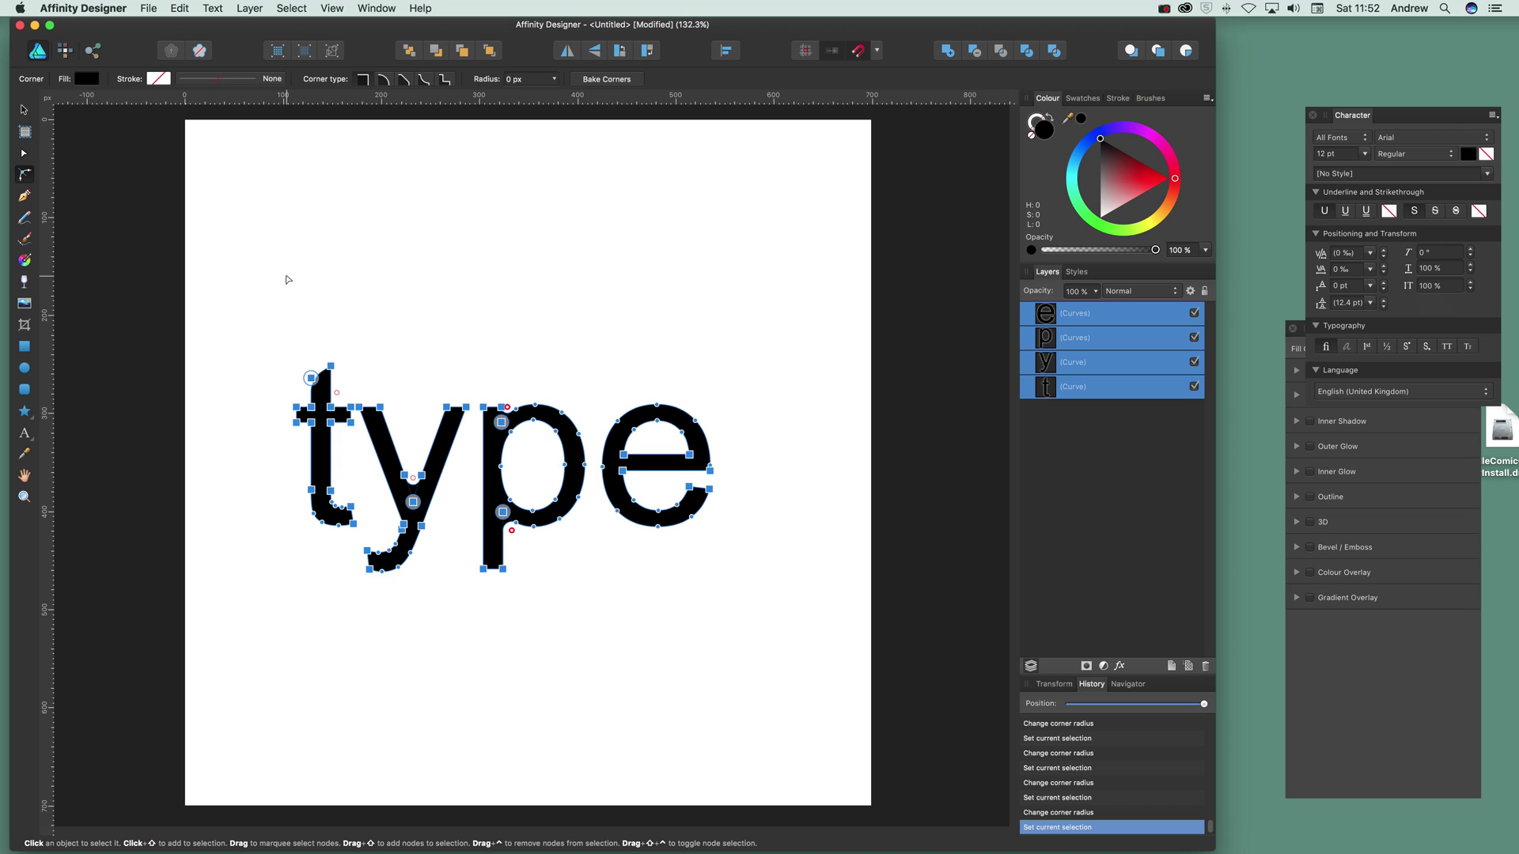
drag(259, 267, 821, 705)
click(554, 78)
drag(556, 98, 661, 105)
- Select all four letters of 'type' and convert them to curves to bake in the rounded corners
key(v)
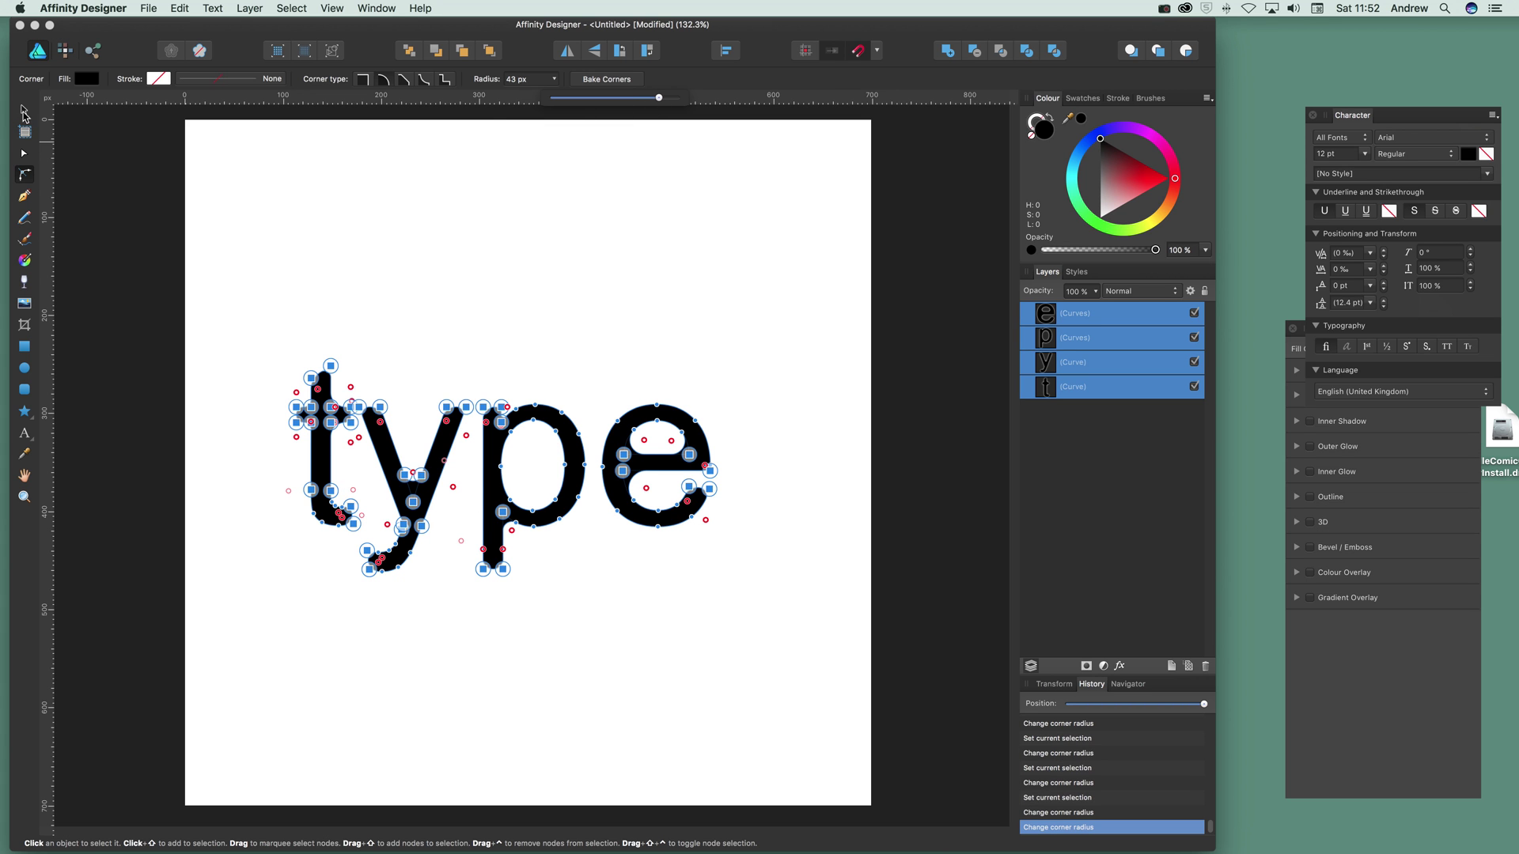
click(348, 299)
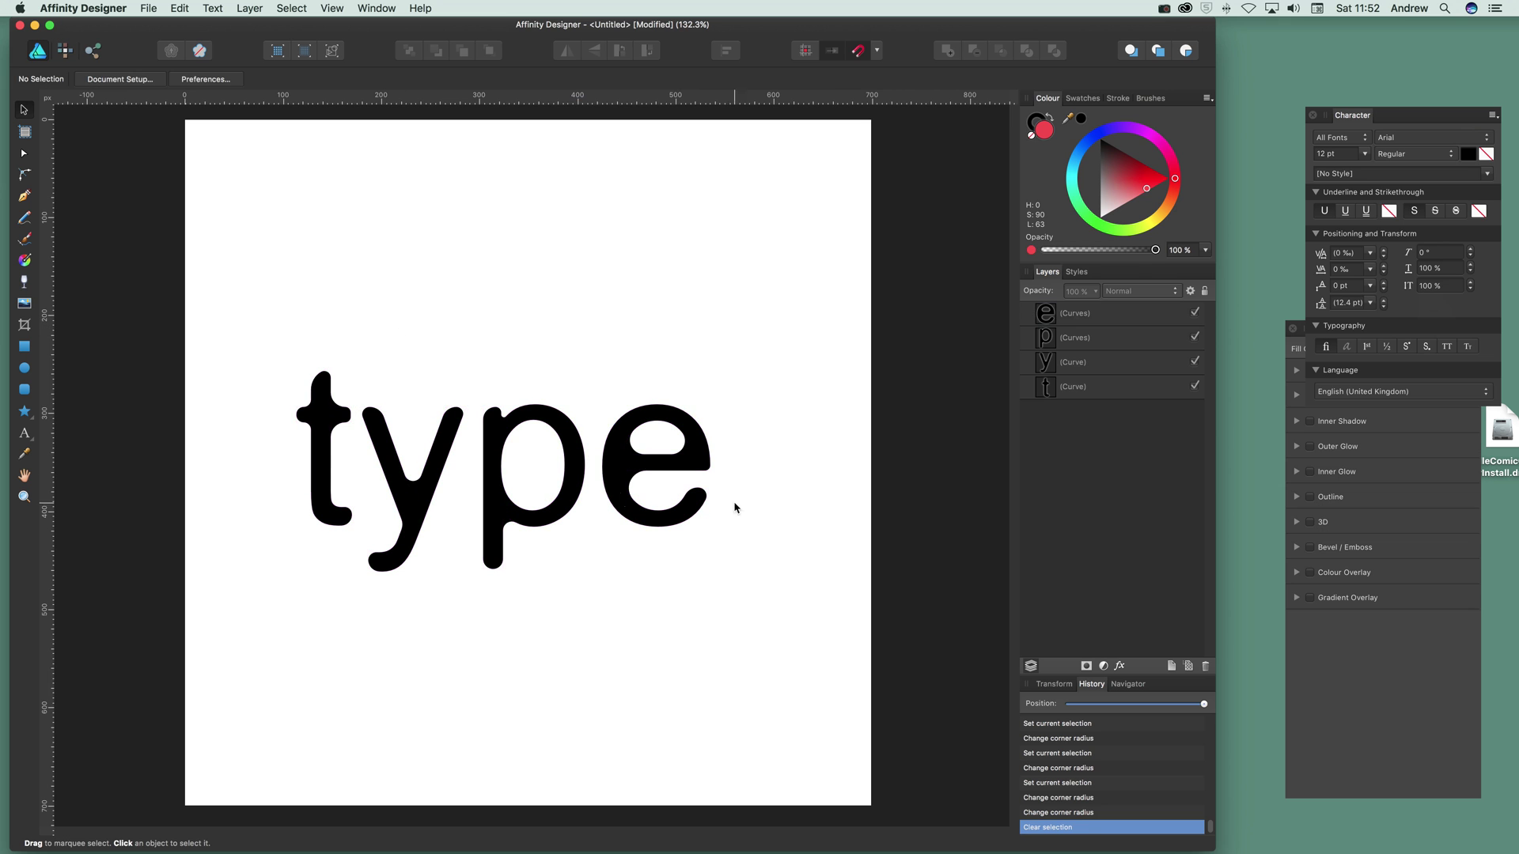
click(563, 501)
drag(287, 346, 792, 603)
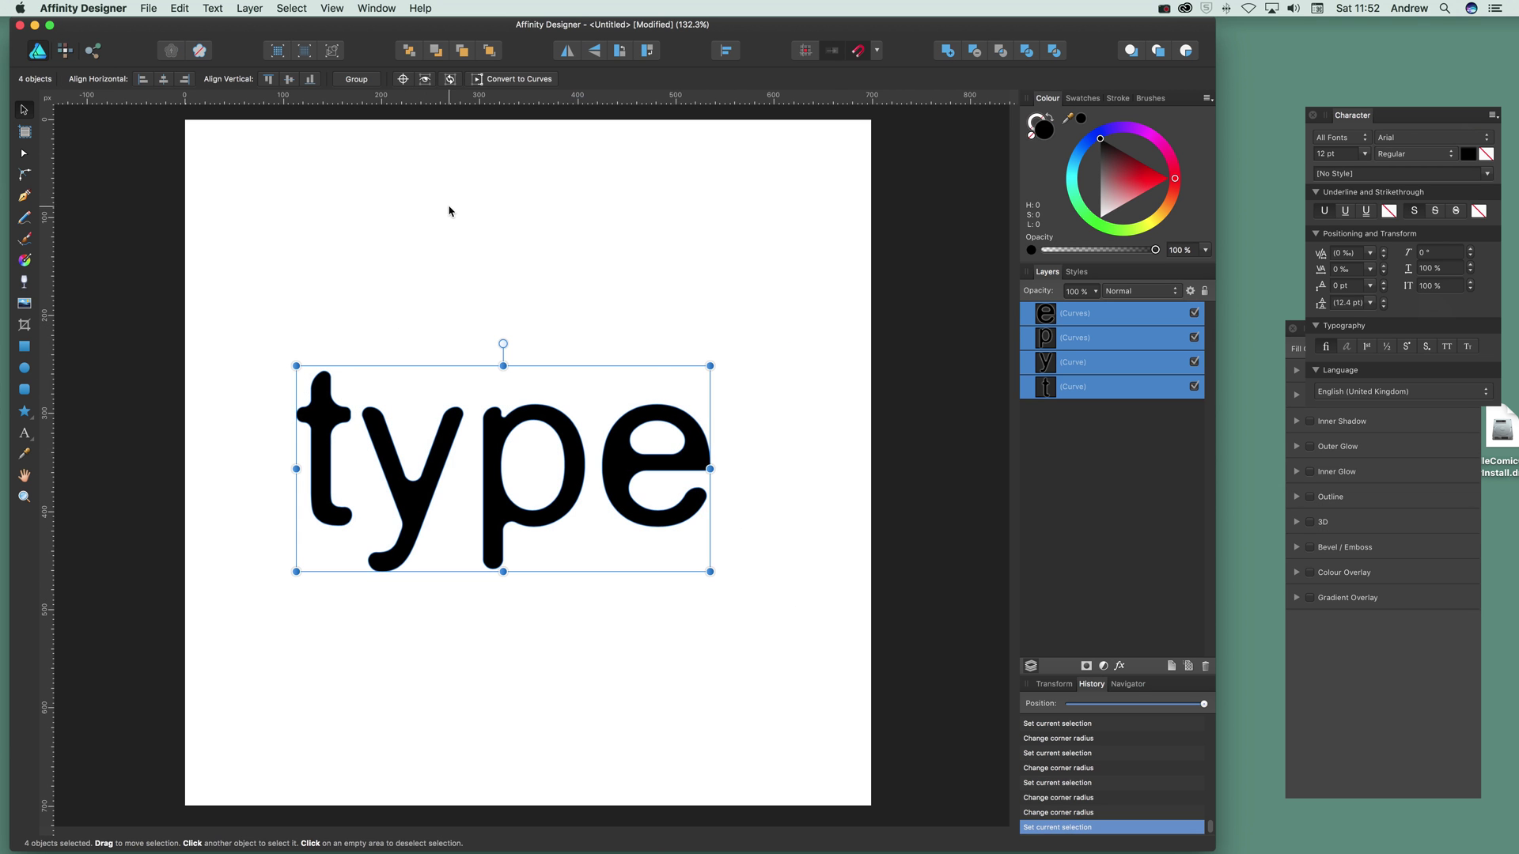
click(506, 80)
- Drag the letters into a diagonal stack: t on top, then y and p, with e beside the p
click(390, 271)
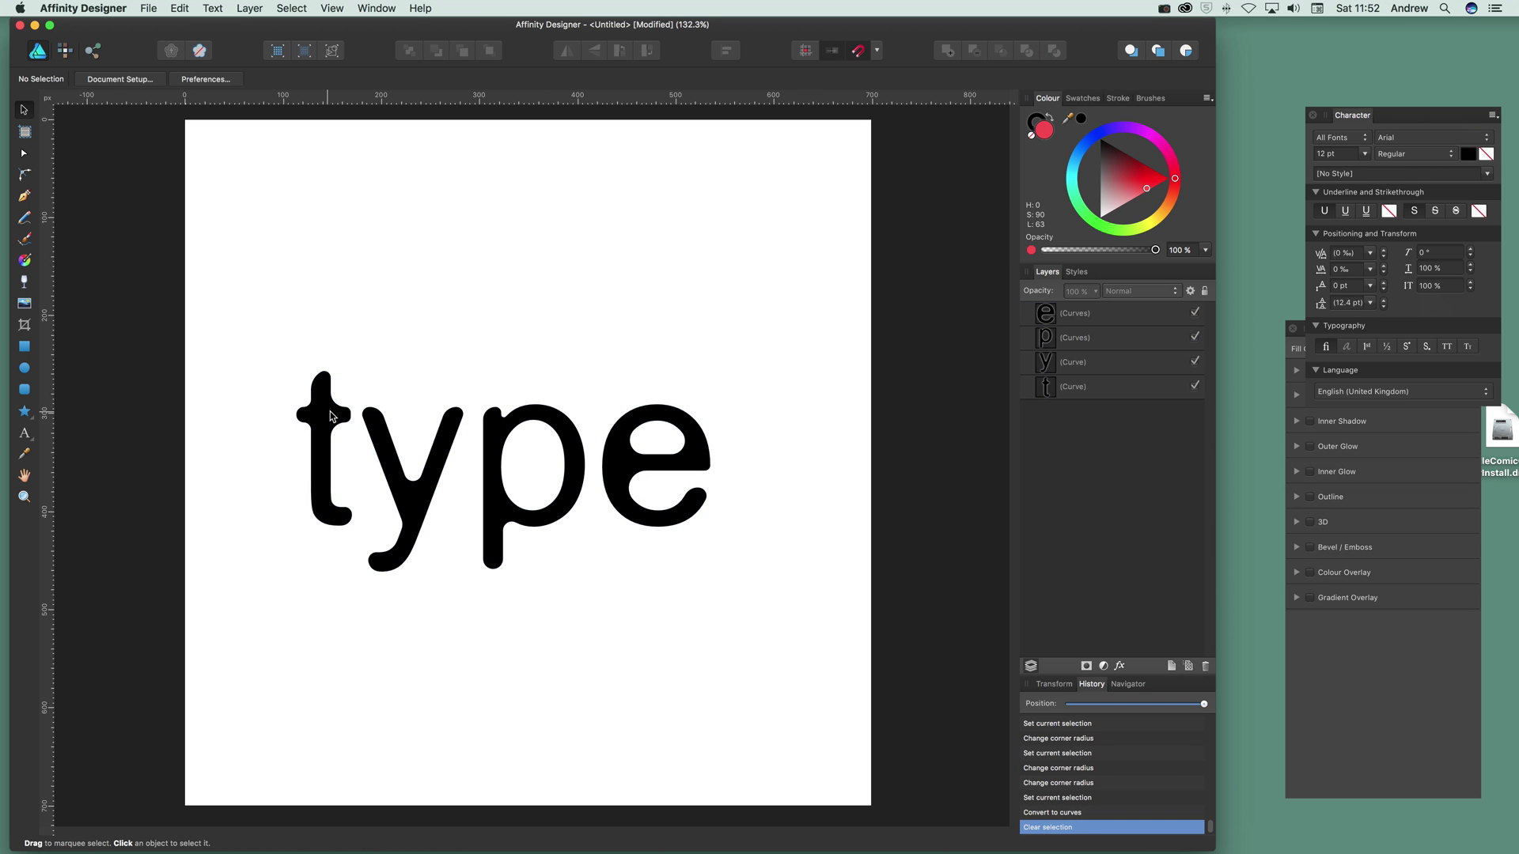
drag(329, 411, 325, 334)
drag(391, 457, 358, 415)
drag(492, 469, 417, 508)
drag(629, 441, 319, 572)
click(321, 466)
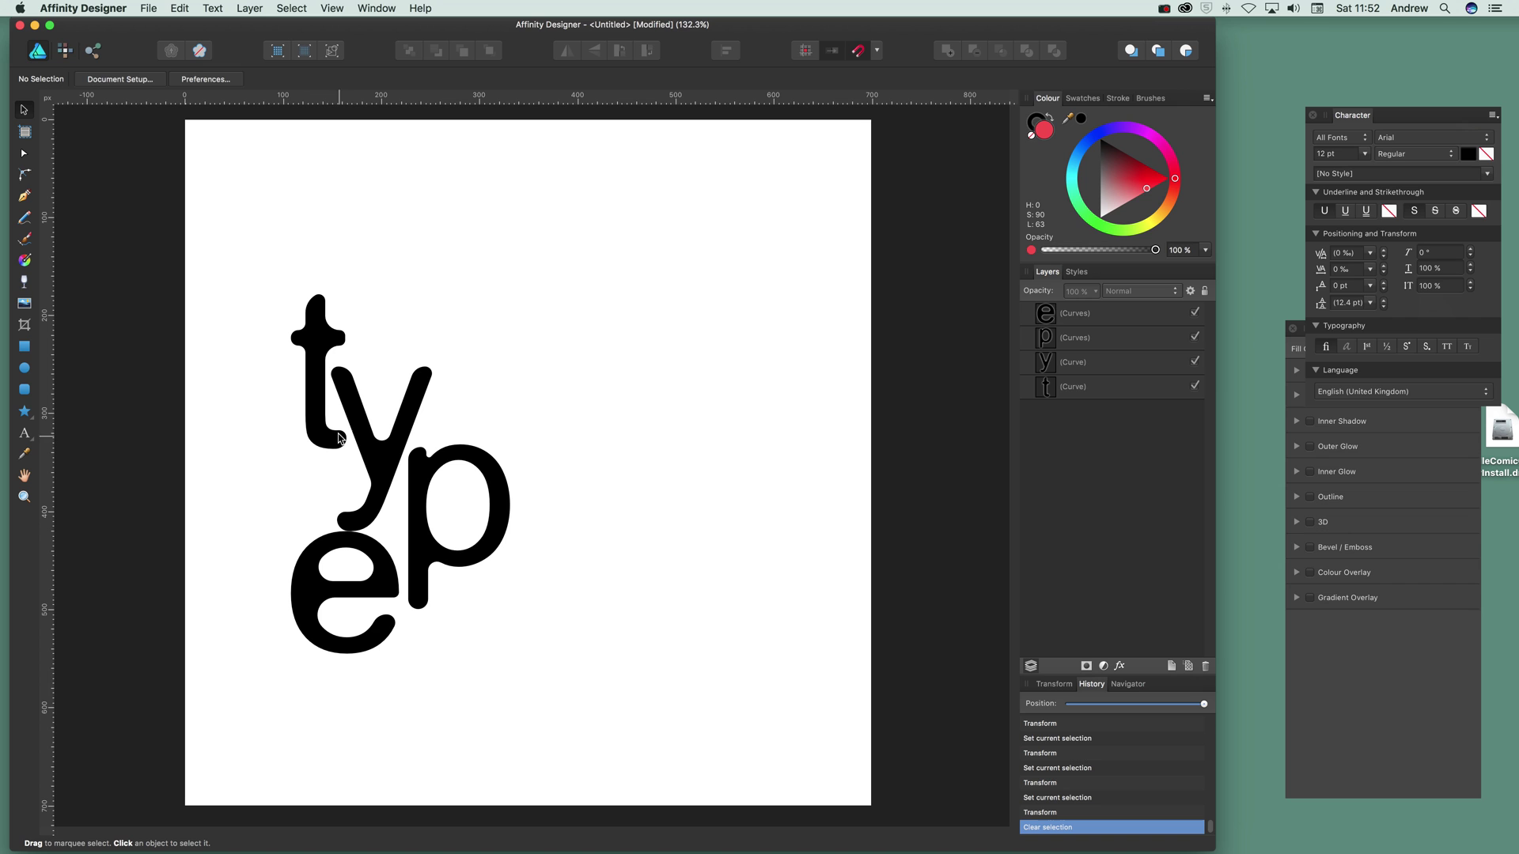